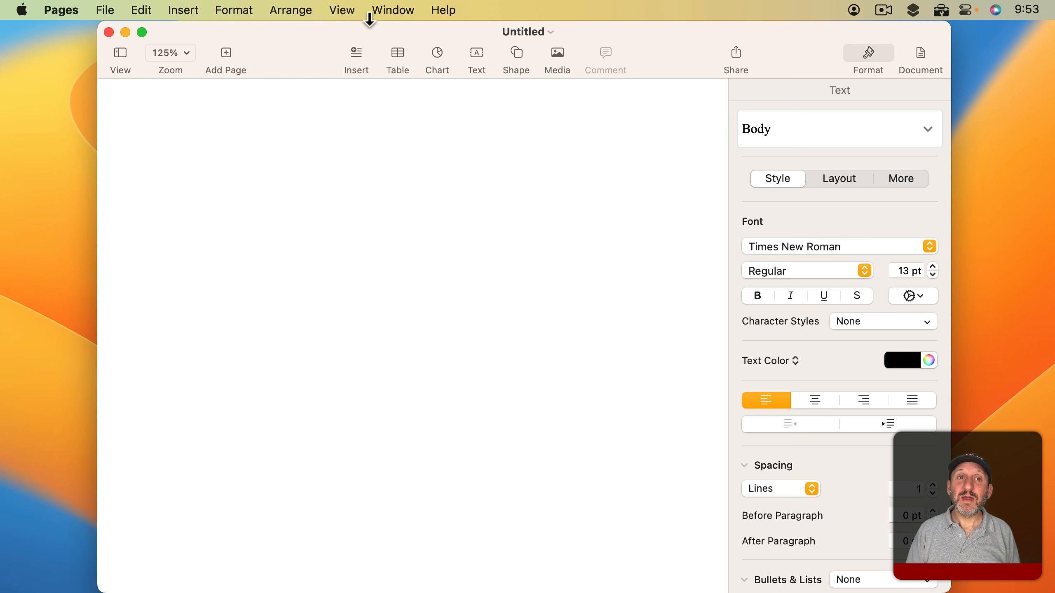
Show the page layout outlines and place a horizontal line across the full width of the body area's upper edge.
{"action": "left_click", "coordinate": [341, 9]}
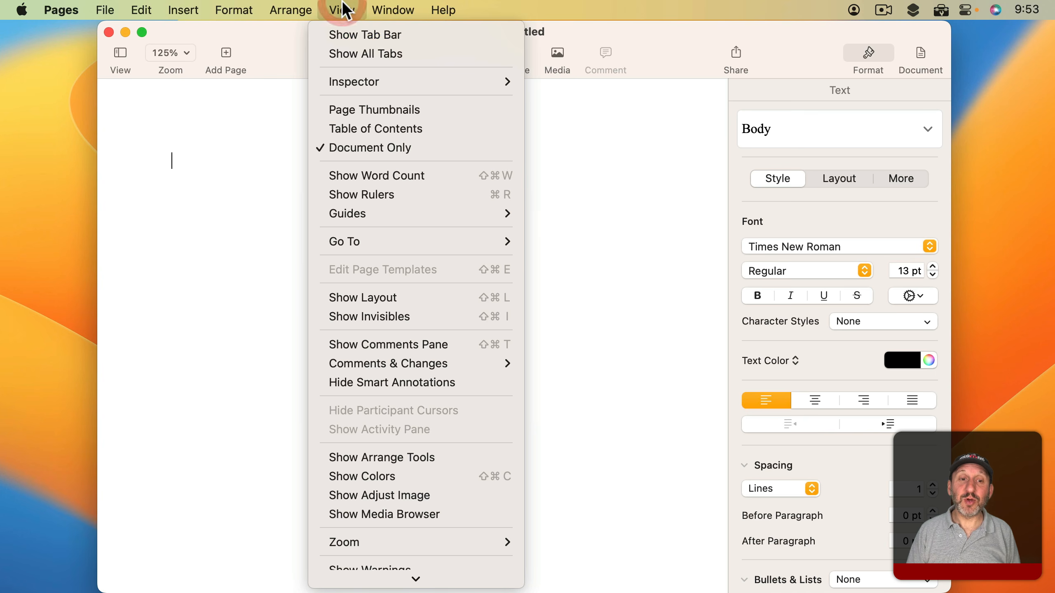
{"action": "left_click", "coordinate": [370, 296]}
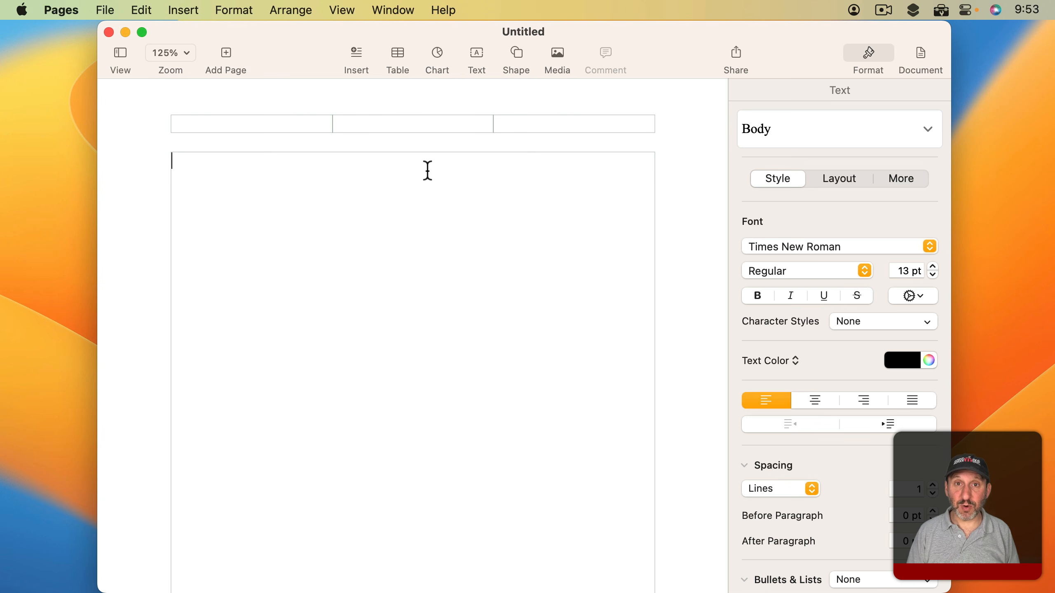
{"action": "left_click", "coordinate": [516, 55]}
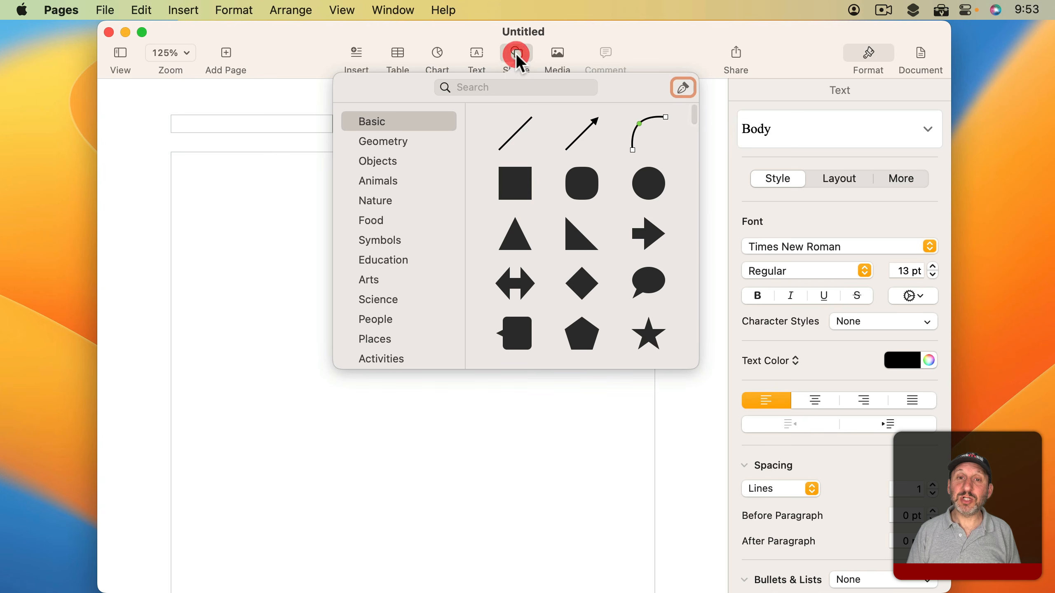
{"action": "left_click", "coordinate": [518, 133]}
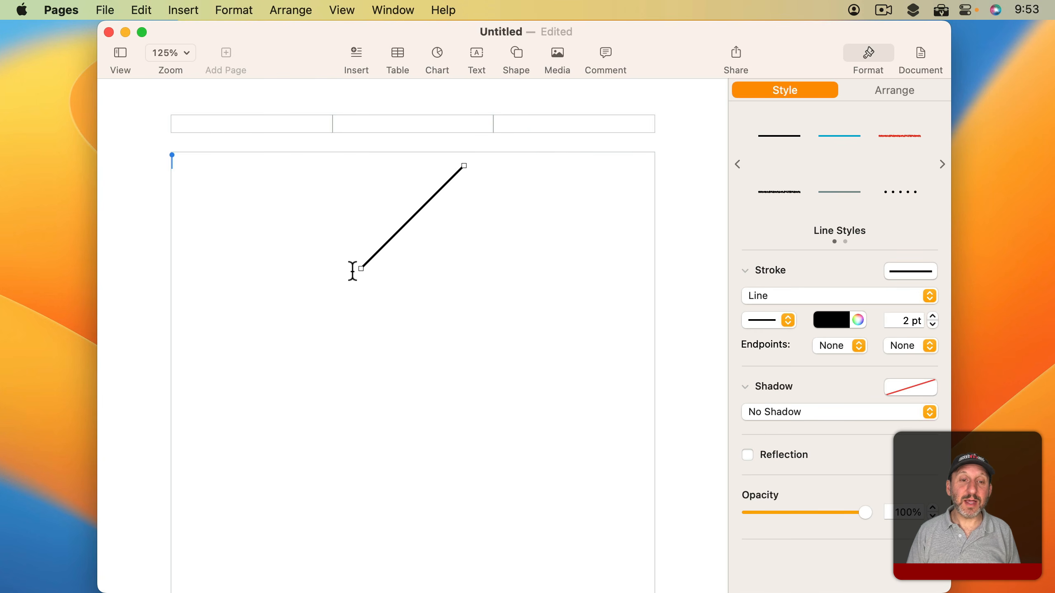
{"action": "left_click_drag", "start_coordinate": [361, 269], "coordinate": [169, 152]}
{"action": "left_click_drag", "start_coordinate": [464, 164], "coordinate": [653, 153]}
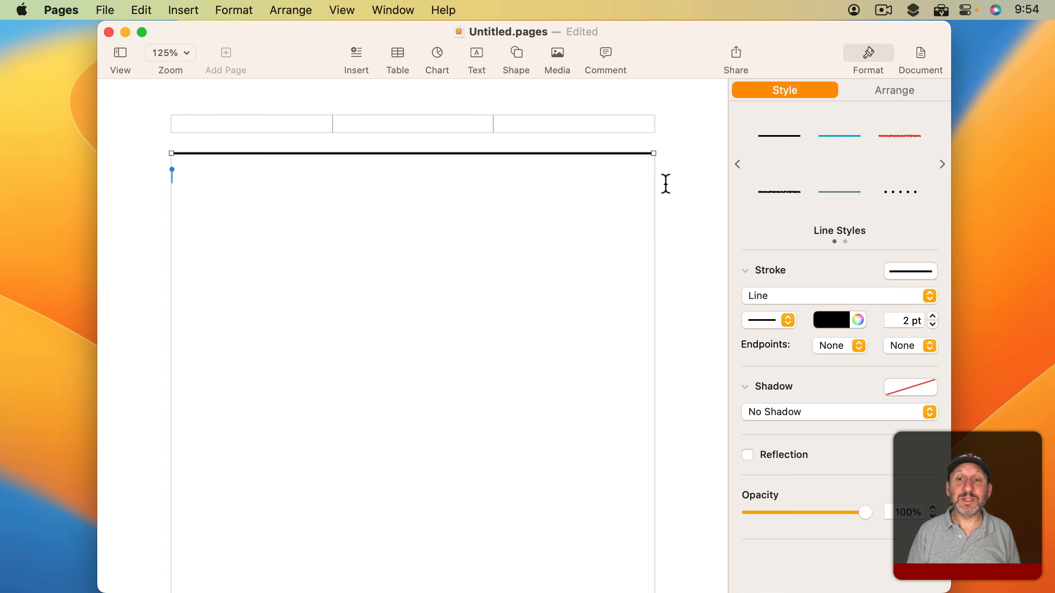
Add a second full-width horizontal line a short distance below the first one.
{"action": "left_click", "coordinate": [516, 53]}
{"action": "left_click", "coordinate": [514, 134]}
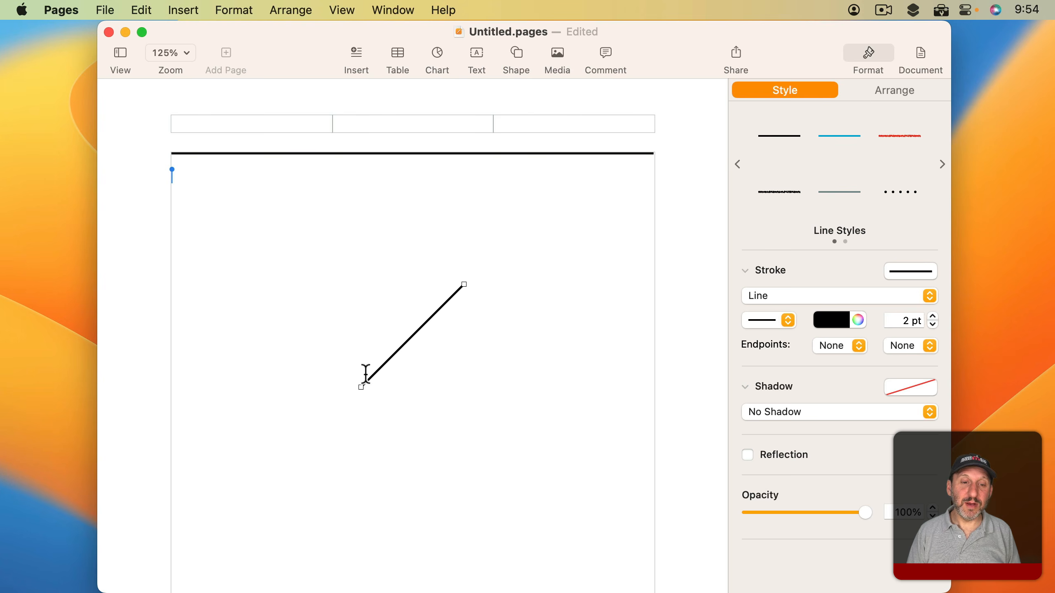
{"action": "left_click_drag", "start_coordinate": [359, 387], "coordinate": [172, 188]}
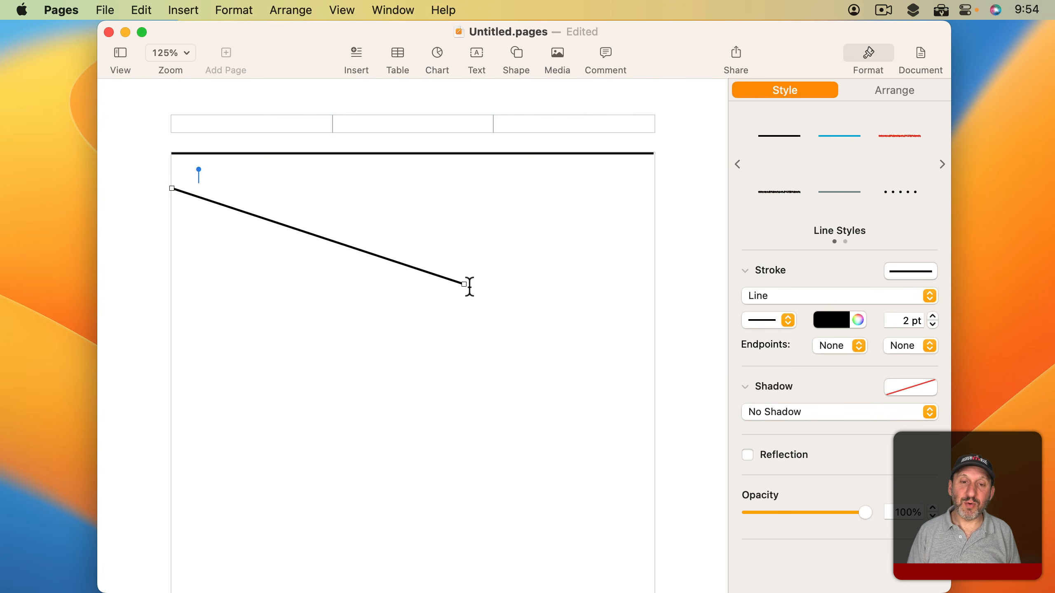
{"action": "left_click_drag", "start_coordinate": [462, 285], "coordinate": [654, 188]}
Insert a square shape and resize it to fill the space between the two horizontal lines.
{"action": "left_click", "coordinate": [517, 53]}
{"action": "left_click", "coordinate": [515, 185]}
{"action": "left_click_drag", "start_coordinate": [423, 328], "coordinate": [225, 189]}
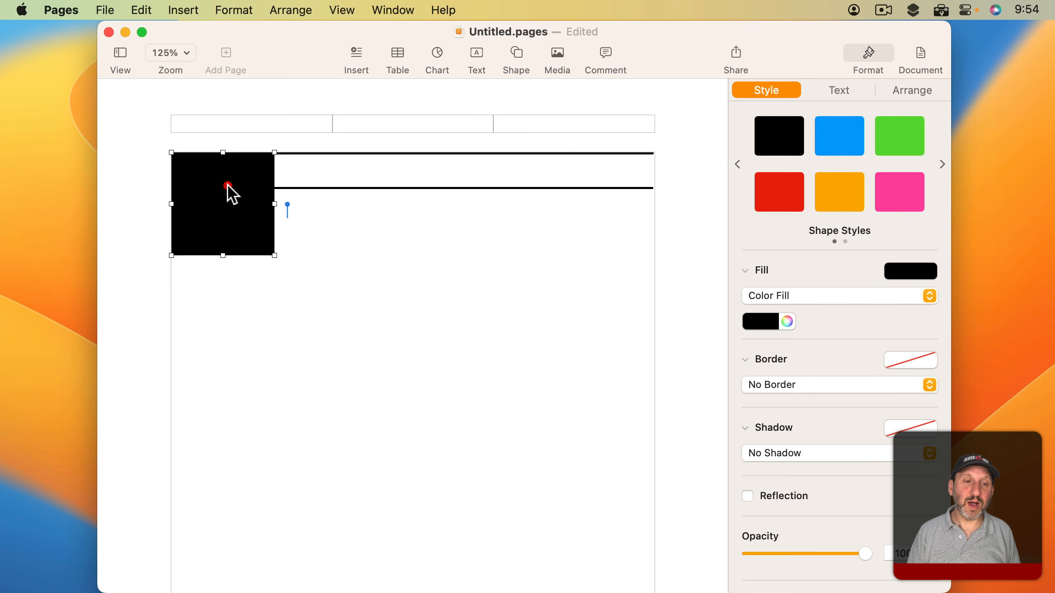
{"action": "left_click_drag", "start_coordinate": [274, 255], "coordinate": [654, 189]}
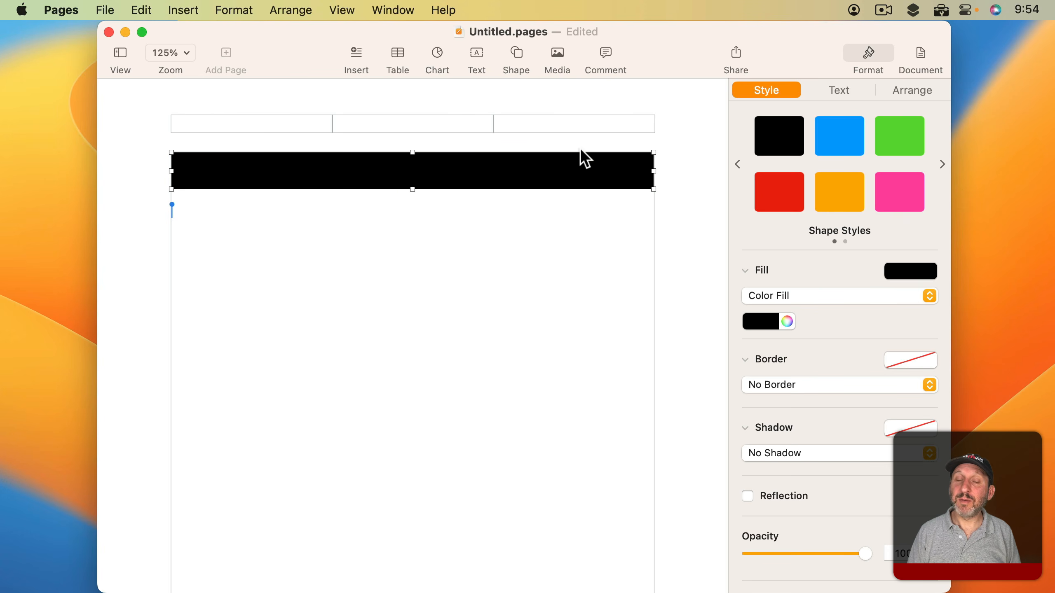
Fill the rectangle with light grey and send it to the back, behind the two lines.
{"action": "left_click", "coordinate": [772, 322]}
{"action": "left_click", "coordinate": [715, 427]}
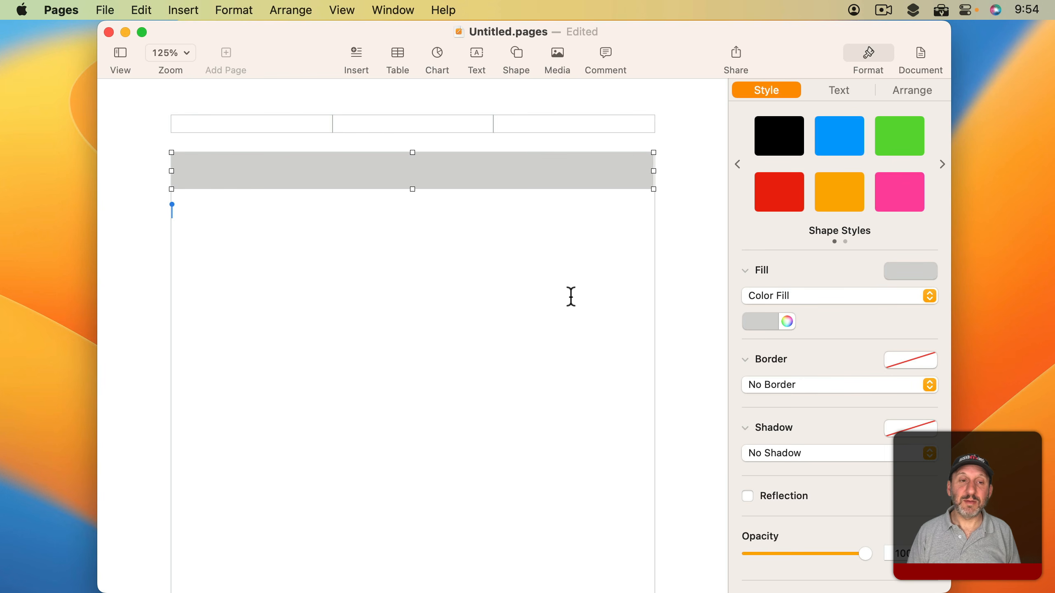
{"action": "left_click", "coordinate": [291, 10]}
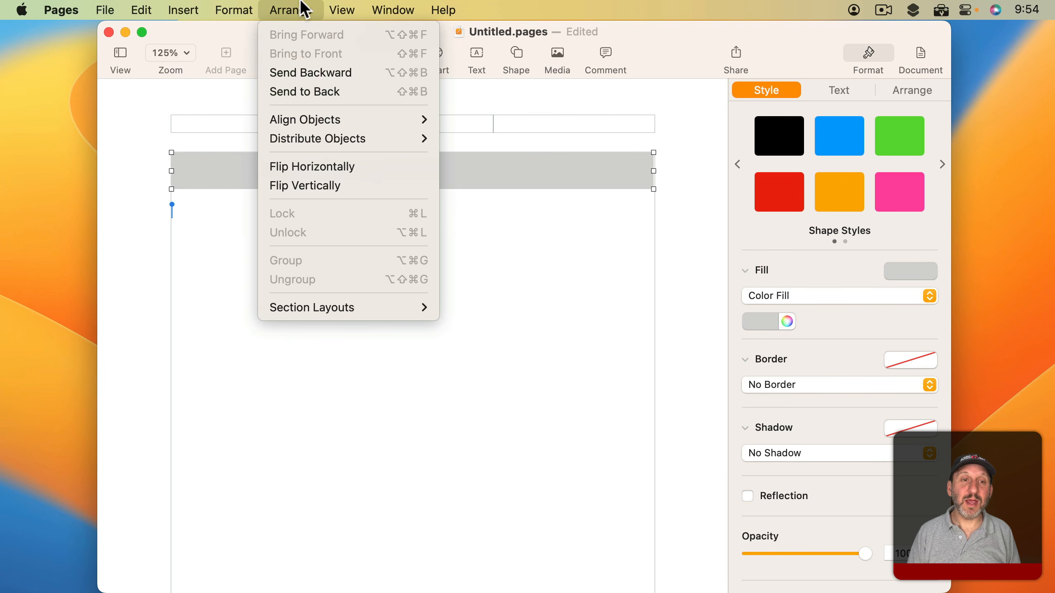
{"action": "left_click", "coordinate": [319, 95]}
{"action": "left_click", "coordinate": [317, 195]}
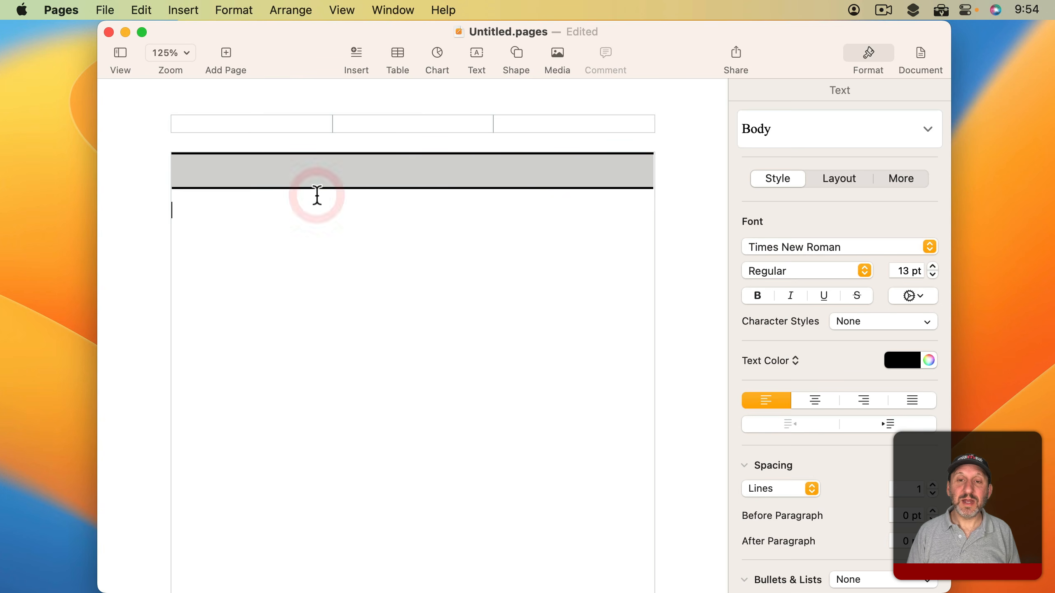
Add a text box containing the title "Letterhead LLC".
{"action": "left_click", "coordinate": [476, 54]}
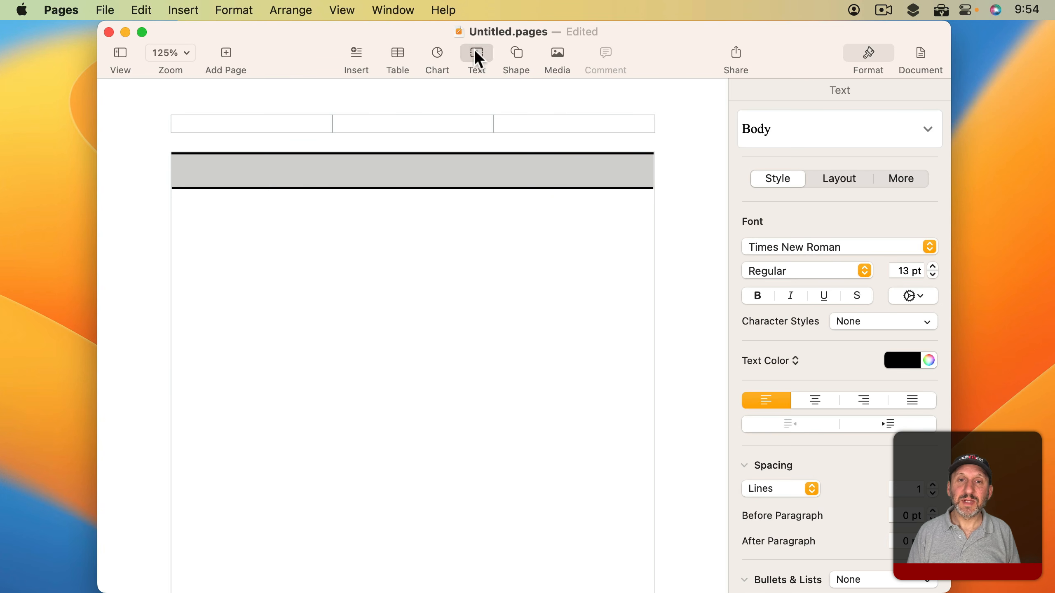
{"action": "left_click", "coordinate": [356, 227]}
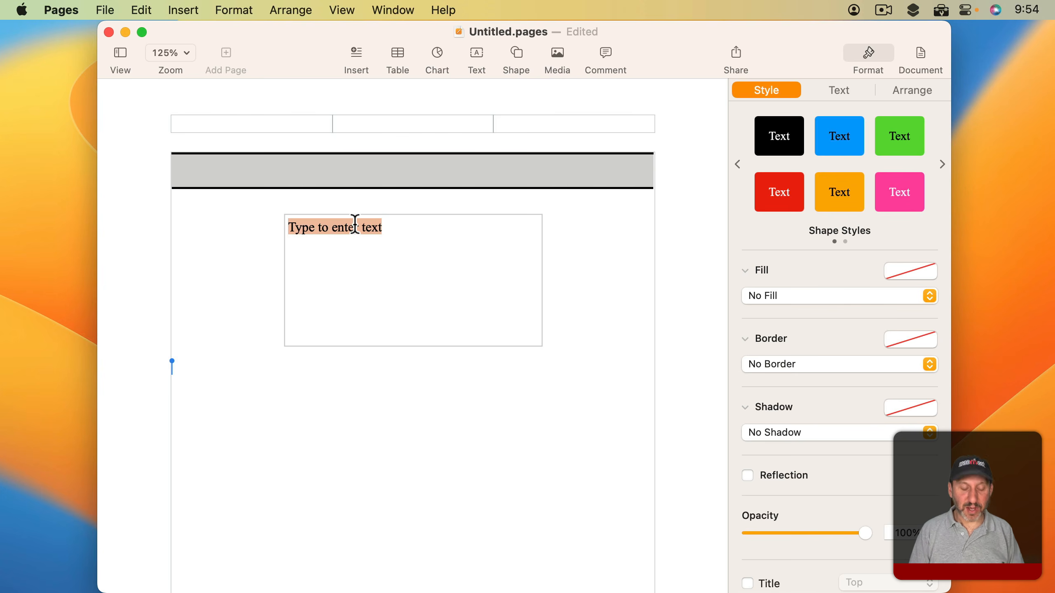
{"action": "type", "text": "Letter"}
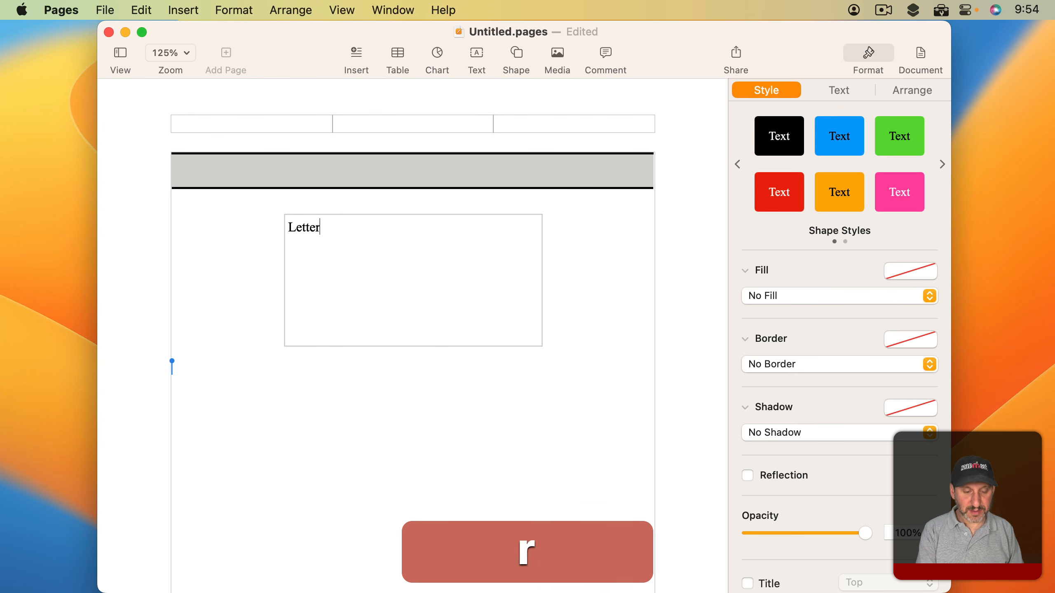
{"action": "type", "text": "head LLC"}
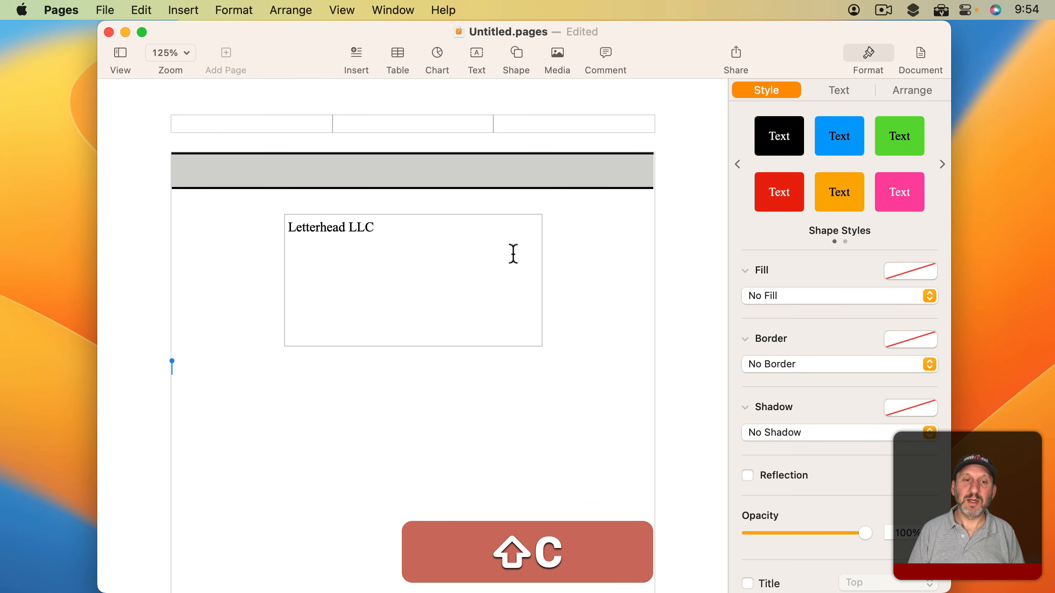
Centre the title text and format it in Futura Bold at 15 pt.
{"action": "left_click", "coordinate": [838, 89]}
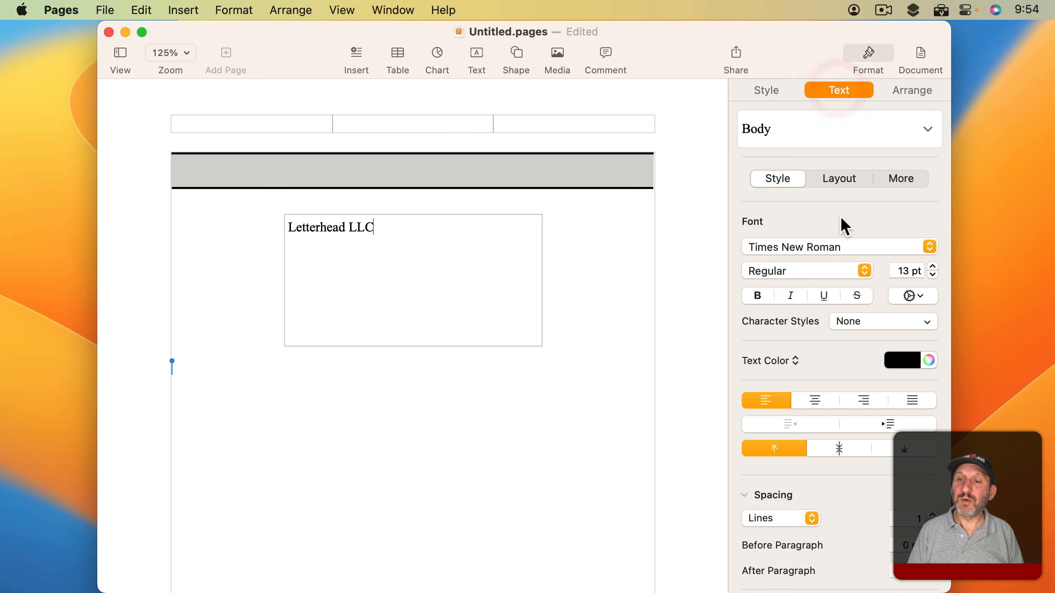
{"action": "left_click", "coordinate": [815, 399]}
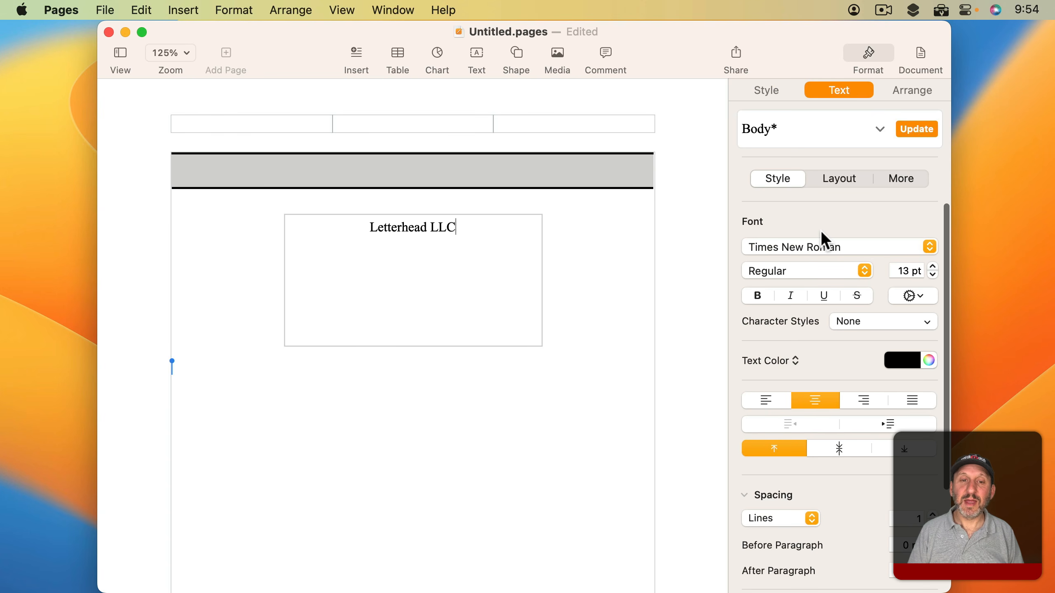
{"action": "key", "text": "super+a"}
{"action": "left_click", "coordinate": [856, 248]}
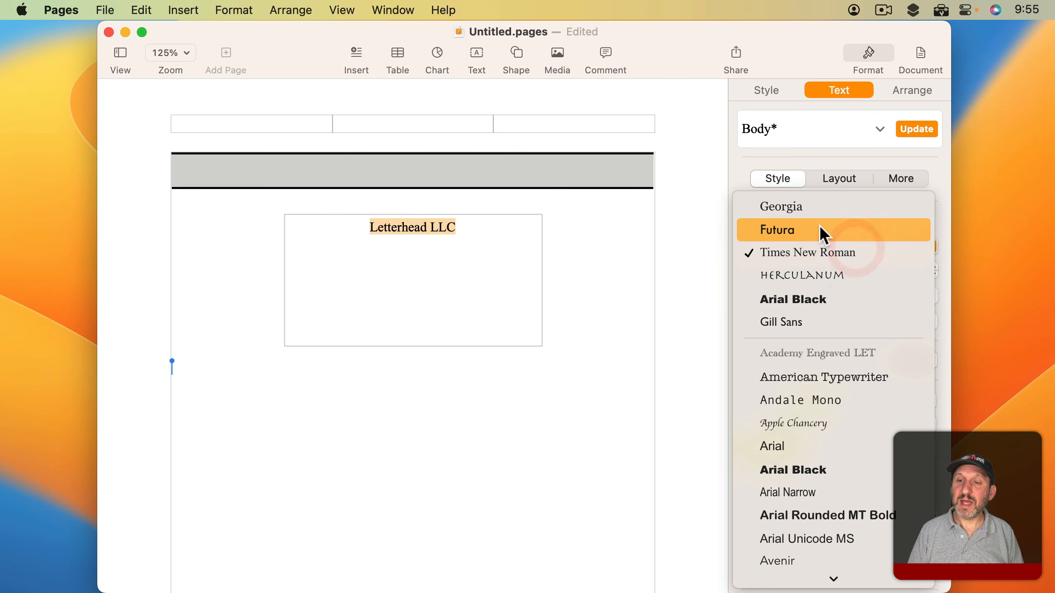
{"action": "left_click", "coordinate": [817, 230]}
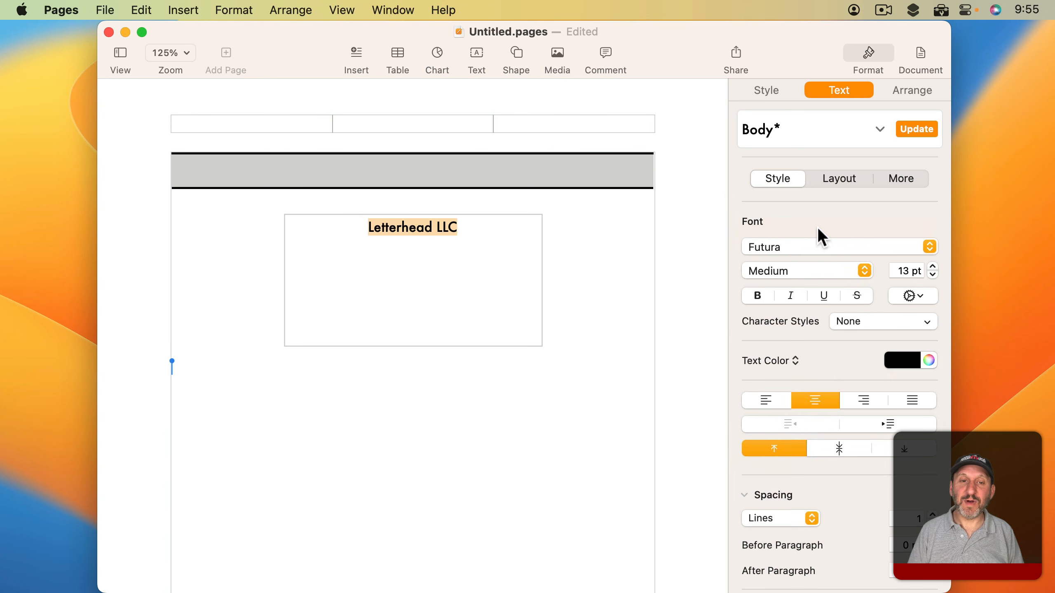
{"action": "left_click", "coordinate": [758, 295]}
{"action": "left_click", "coordinate": [933, 266]}
{"action": "left_click", "coordinate": [933, 266]}
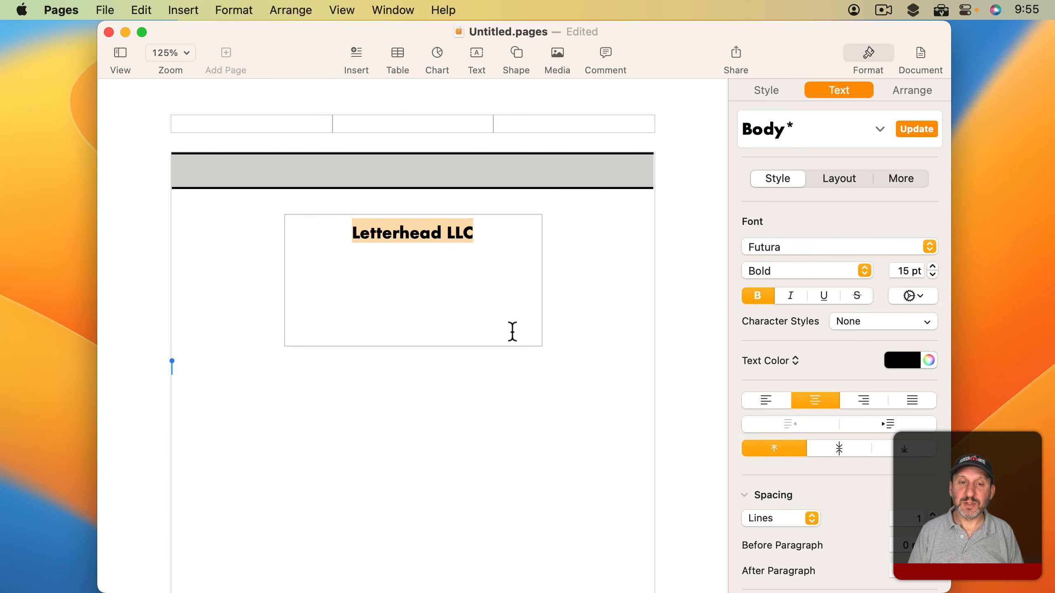
Shrink the title's text box and position it in the middle of the grey band.
{"action": "left_click", "coordinate": [440, 360]}
{"action": "left_click", "coordinate": [427, 321]}
{"action": "left_click_drag", "start_coordinate": [413, 345], "coordinate": [419, 181]}
Add another text box with the company's two-line postal address and align its text to the right.
{"action": "left_click", "coordinate": [476, 58]}
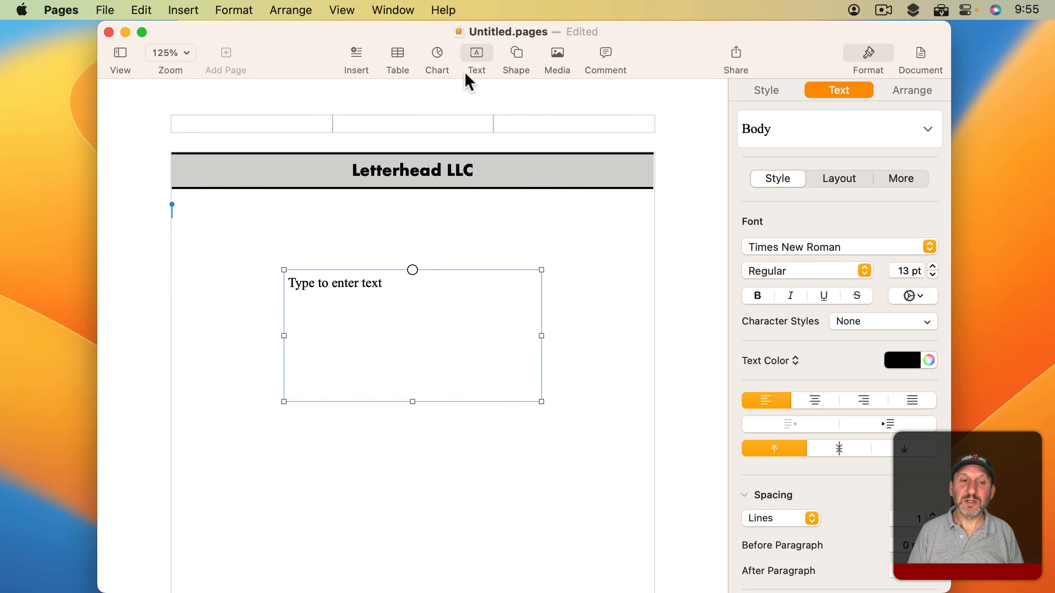
{"action": "left_click", "coordinate": [369, 291]}
{"action": "type", "text": "123 Street Road"}
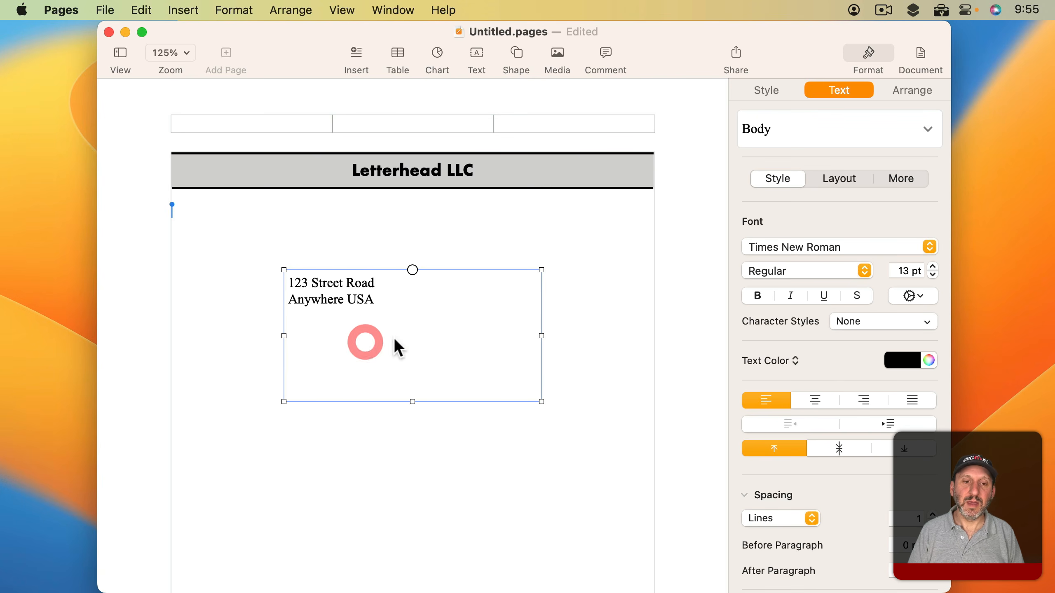
{"action": "left_click", "coordinate": [863, 400]}
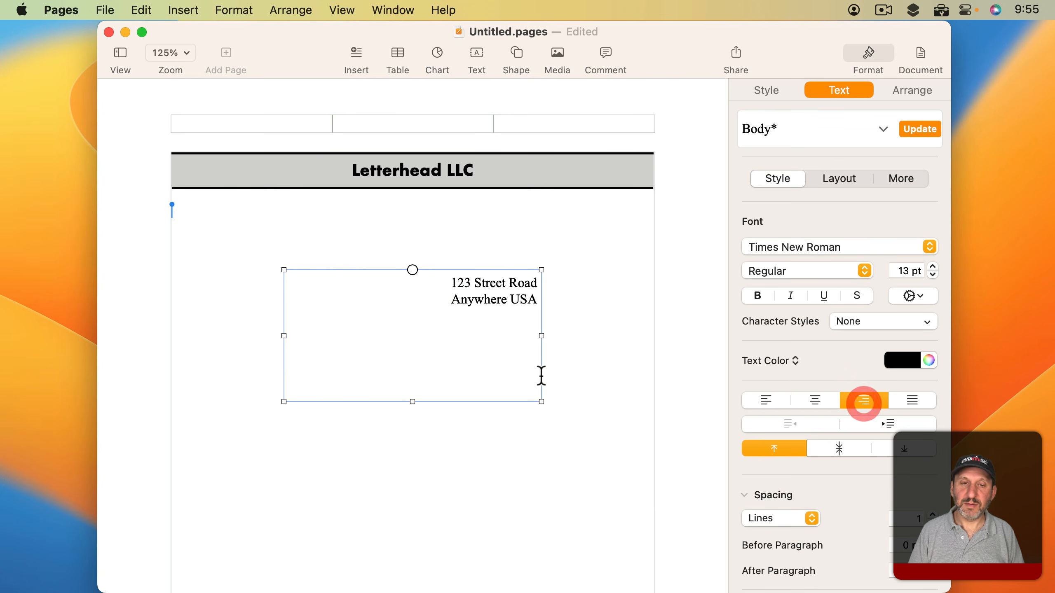
Set the address text to 10 pt Futura and fit its box into the right end of the grey band.
{"action": "left_click_drag", "start_coordinate": [437, 339], "coordinate": [551, 218]}
{"action": "left_click", "coordinate": [808, 246]}
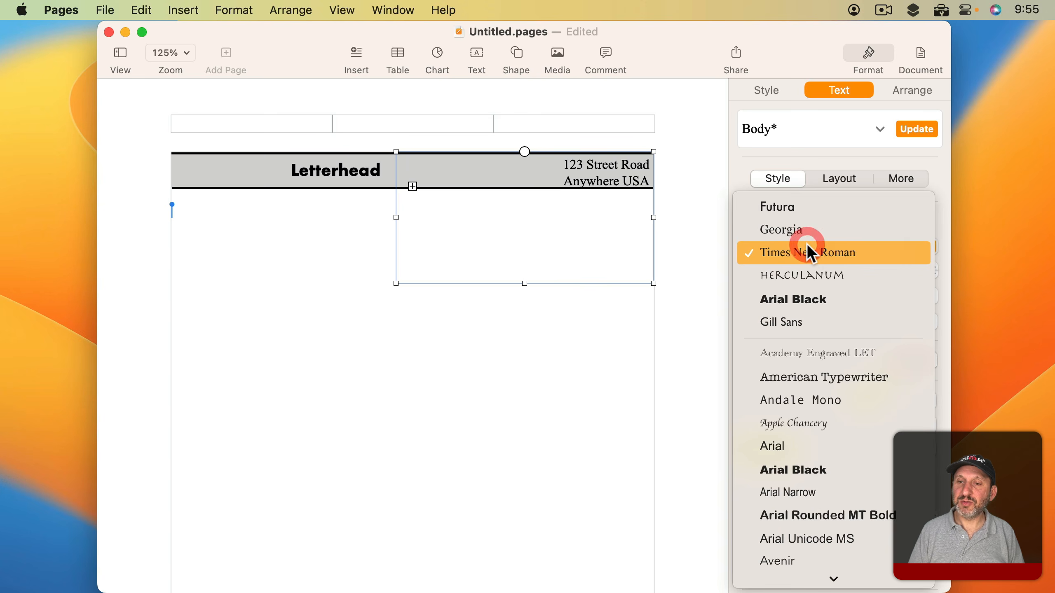
{"action": "left_click", "coordinate": [800, 207]}
{"action": "key", "text": "super+minus"}
{"action": "key", "text": "super+minus"}
{"action": "key", "text": "super+minus"}
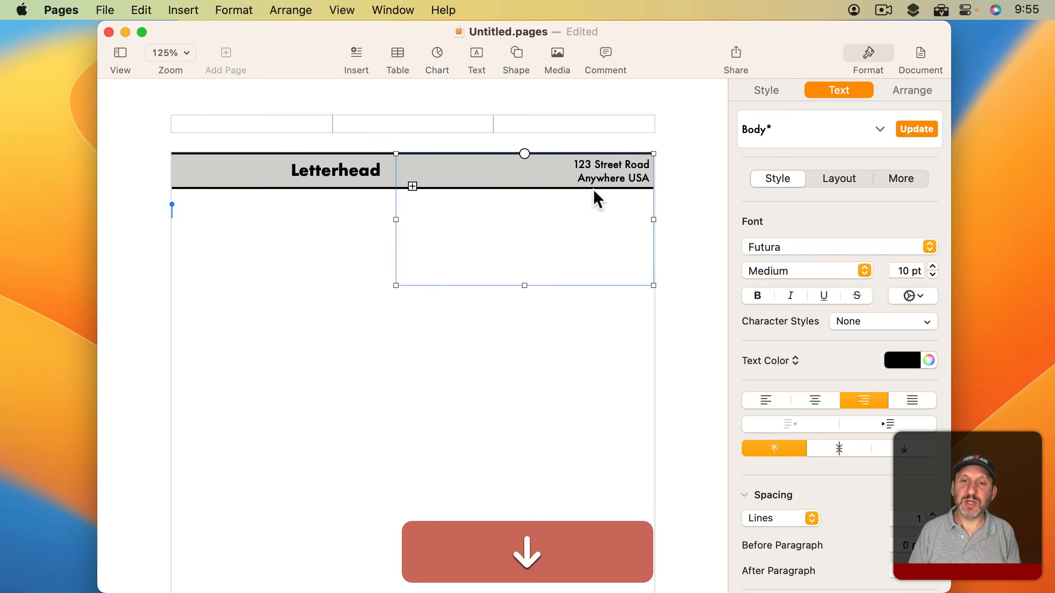
{"action": "left_click_drag", "start_coordinate": [525, 286], "coordinate": [526, 186]}
{"action": "left_click_drag", "start_coordinate": [396, 170], "coordinate": [558, 171]}
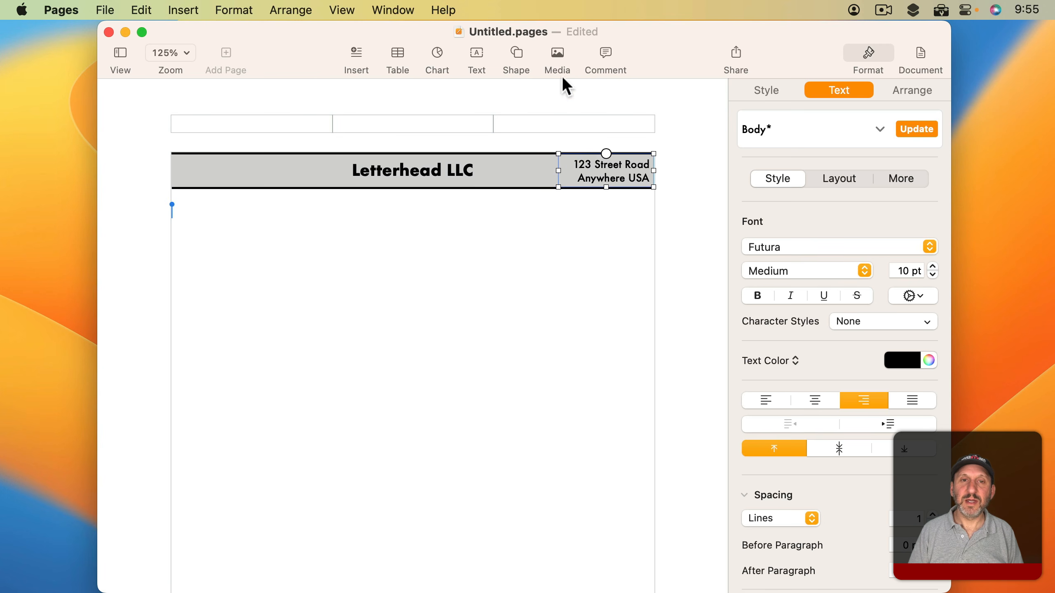
Insert a tree shape from the Nature category and fit it into the left end of the grey band as a logo.
{"action": "left_click", "coordinate": [517, 52]}
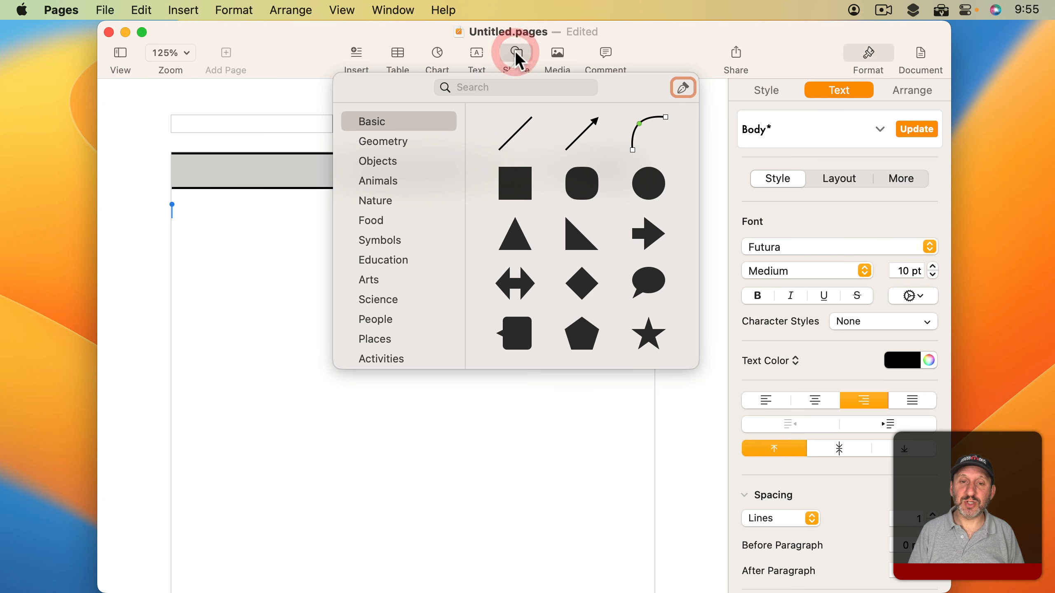
{"action": "left_click", "coordinate": [380, 205]}
{"action": "left_click_drag", "start_coordinate": [648, 134], "coordinate": [192, 176]}
{"action": "left_click", "coordinate": [216, 204]}
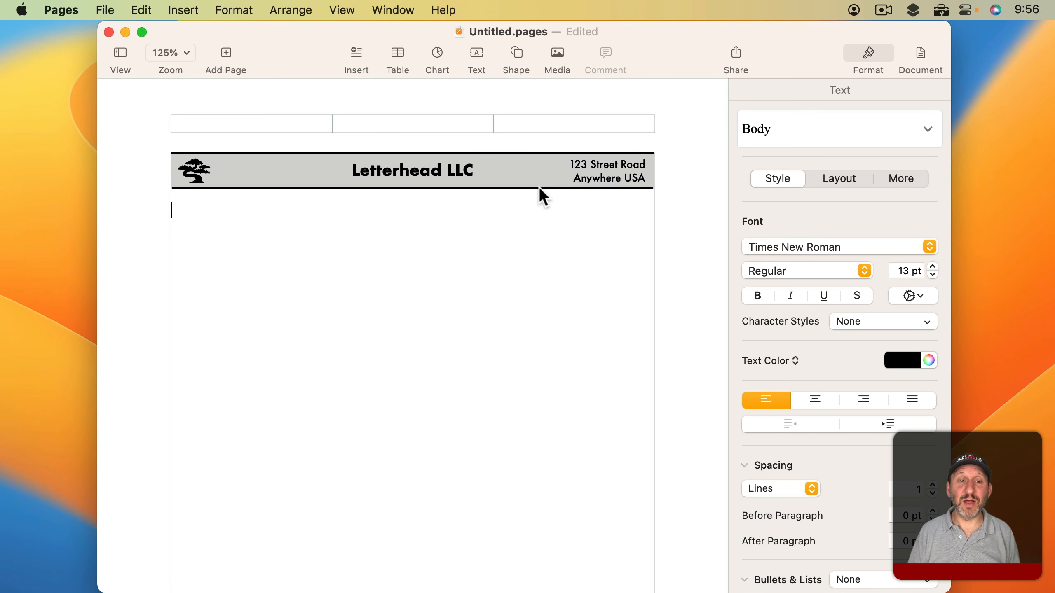
Select all the letterhead objects together and set their text wrap to None.
{"action": "left_click", "coordinate": [129, 170]}
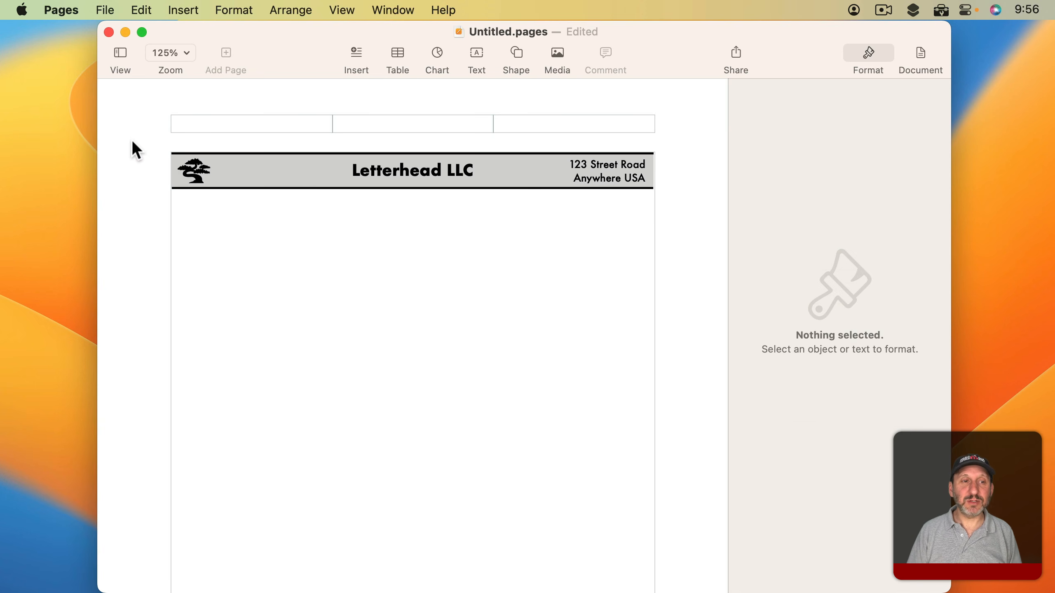
{"action": "left_click_drag", "start_coordinate": [146, 141], "coordinate": [686, 201]}
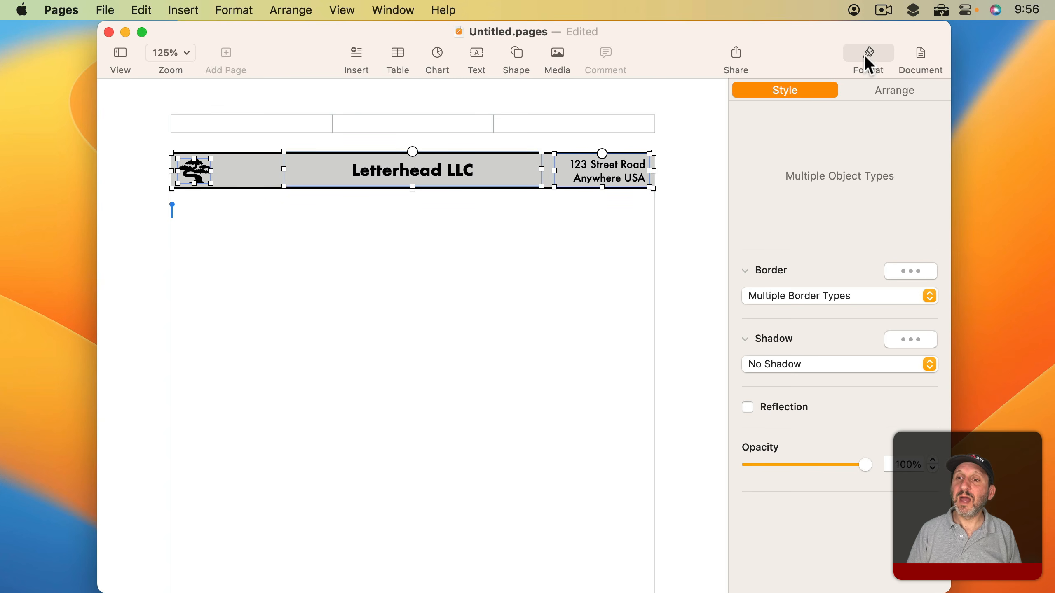
{"action": "left_click", "coordinate": [881, 92]}
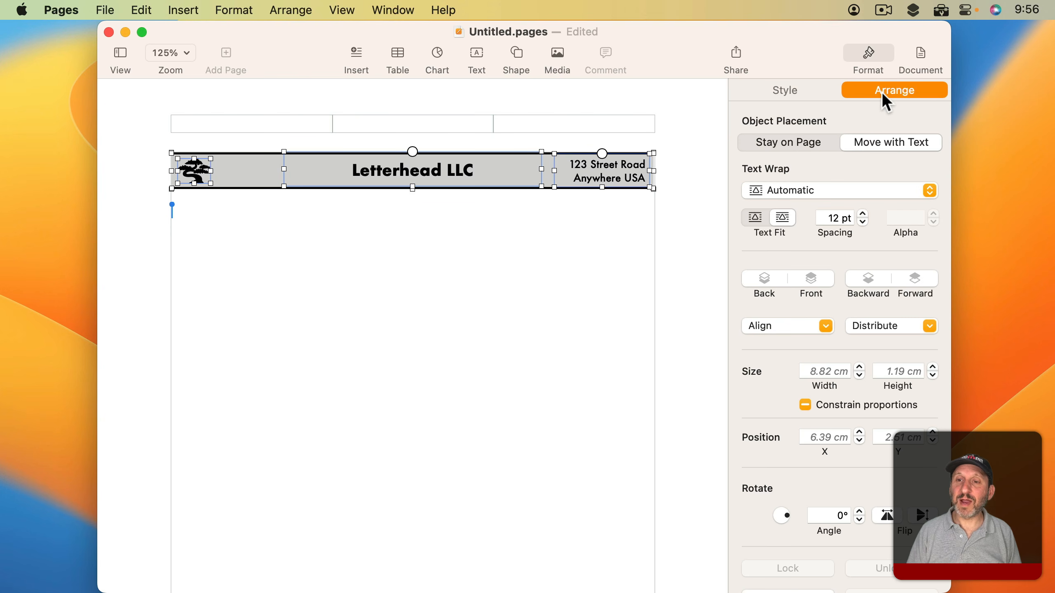
{"action": "left_click", "coordinate": [783, 190]}
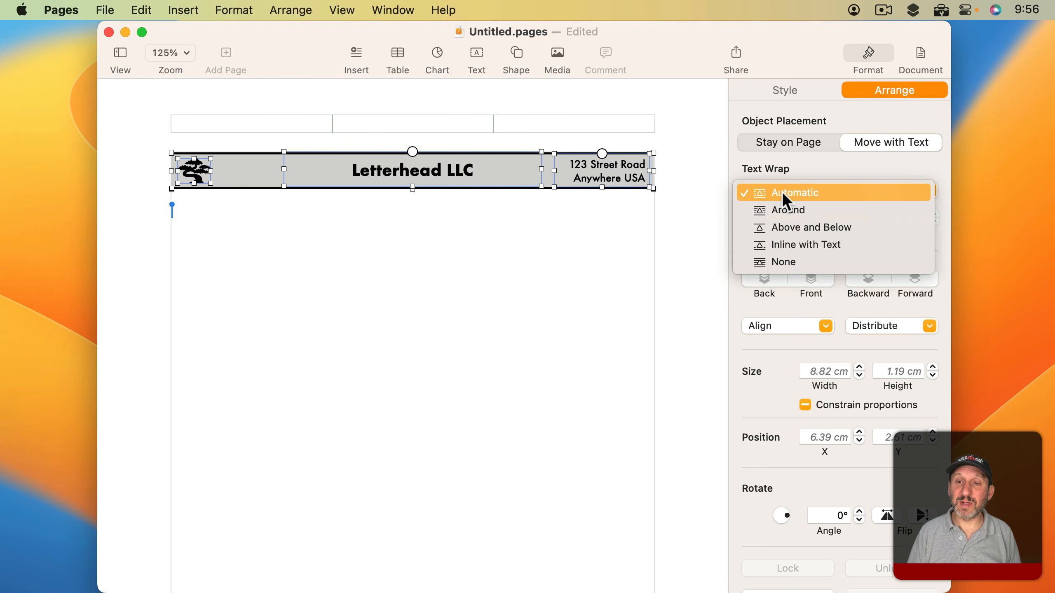
{"action": "left_click", "coordinate": [783, 259]}
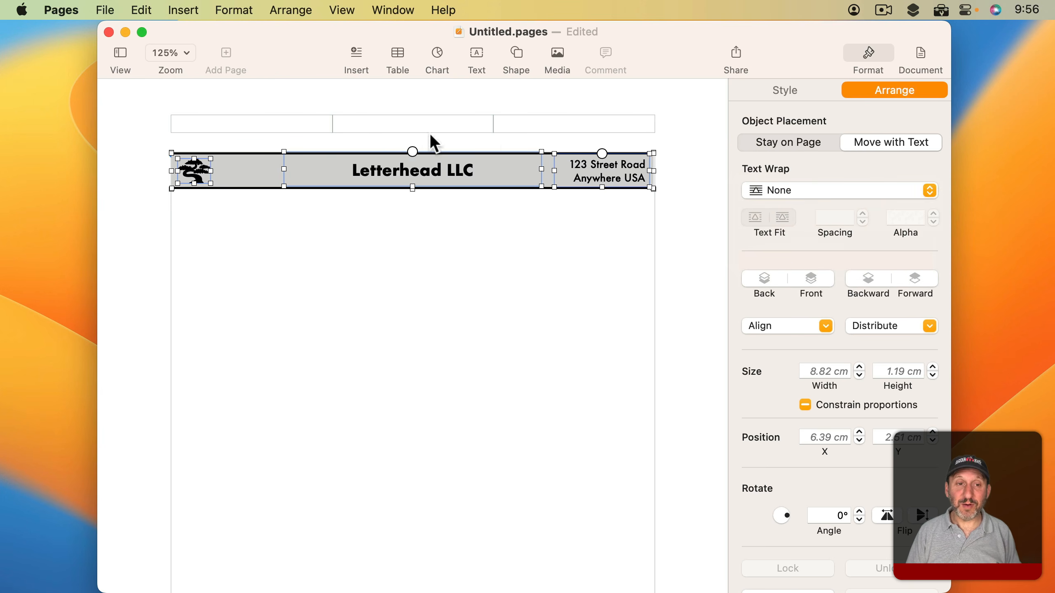
{"action": "left_click", "coordinate": [147, 182]}
Set the grey band's text wrap to Automatic and place the cursor in the body text below it.
{"action": "left_click", "coordinate": [245, 176]}
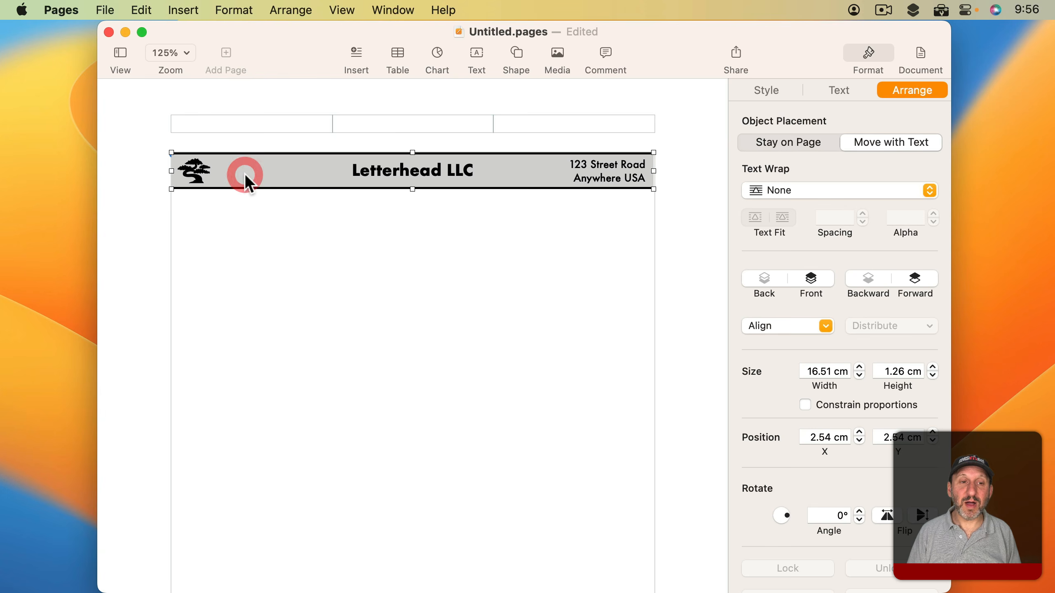
{"action": "left_click", "coordinate": [794, 192]}
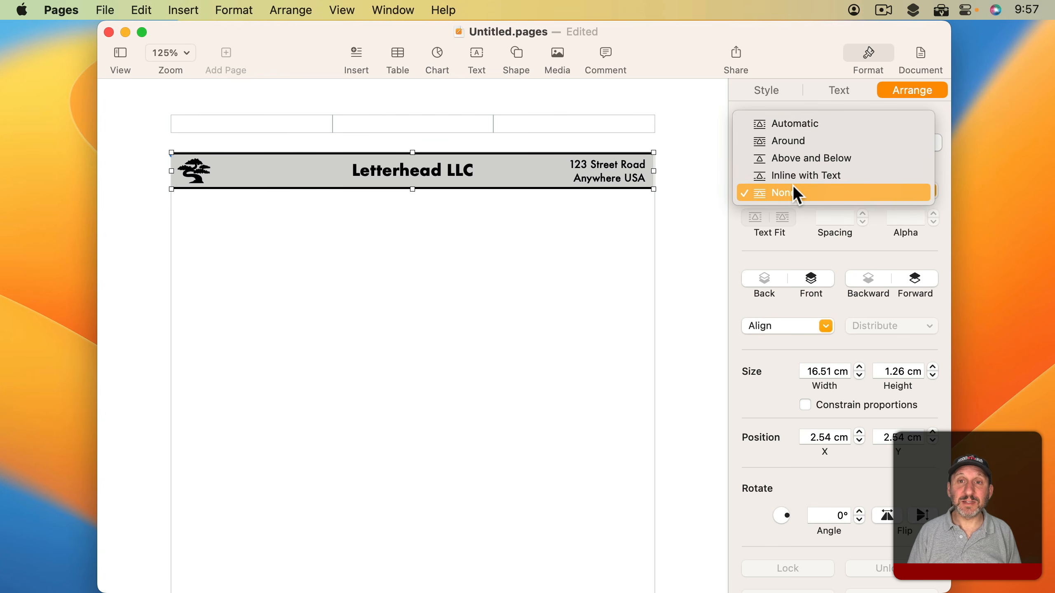
{"action": "left_click", "coordinate": [792, 125]}
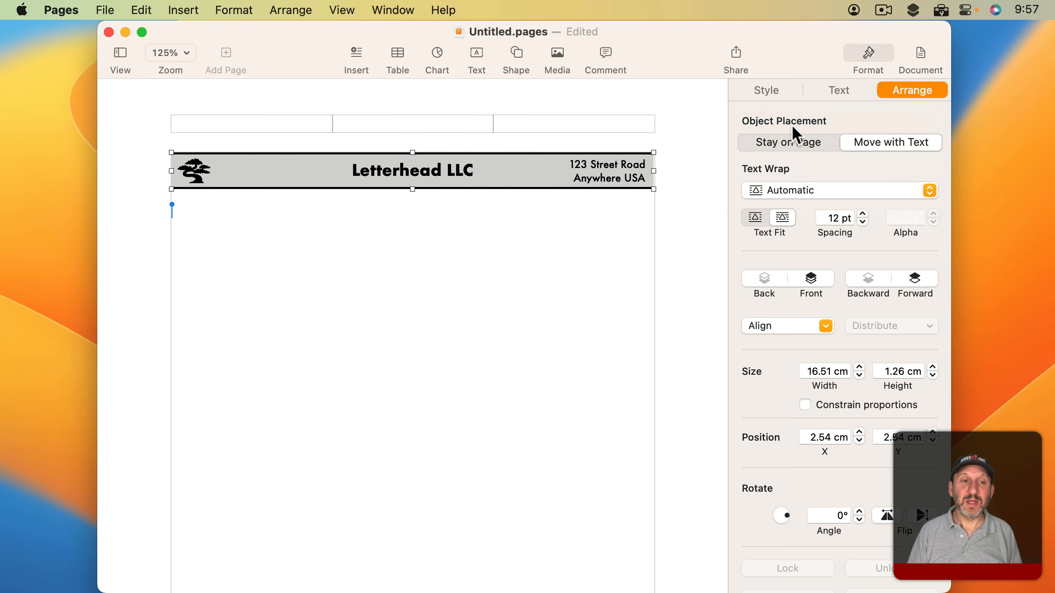
{"action": "left_click", "coordinate": [202, 211]}
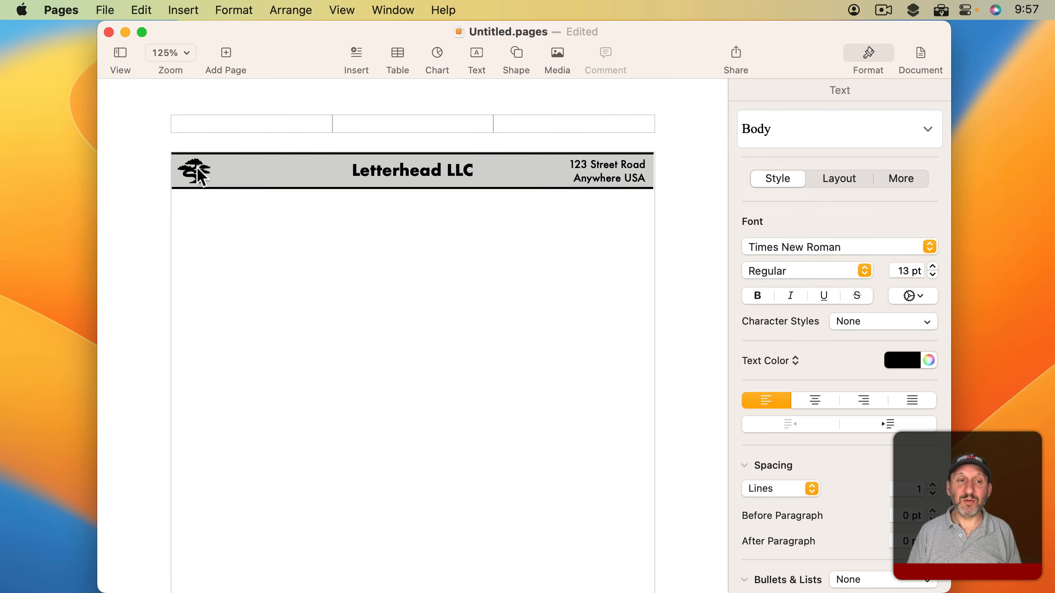
{"action": "left_click", "coordinate": [270, 171]}
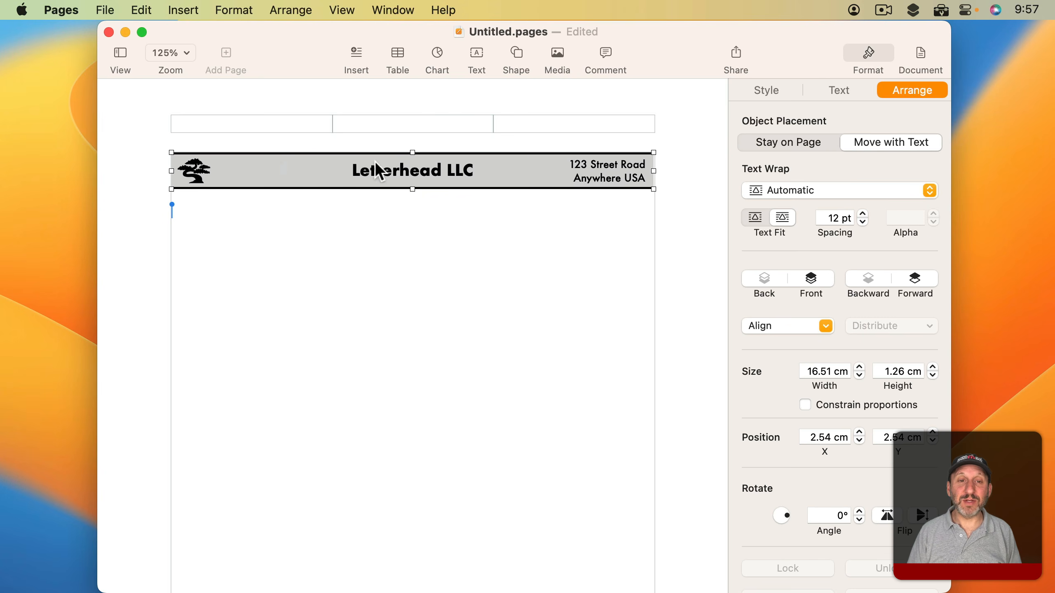
{"action": "left_click", "coordinate": [603, 167]}
{"action": "left_click", "coordinate": [412, 175]}
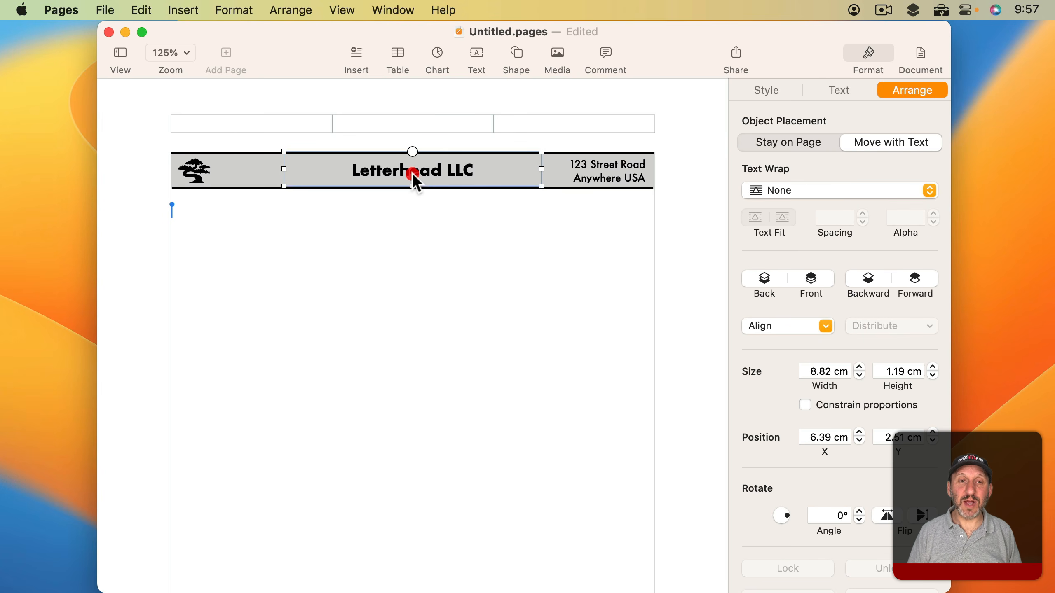
{"action": "left_click", "coordinate": [182, 182]}
{"action": "left_click", "coordinate": [153, 172]}
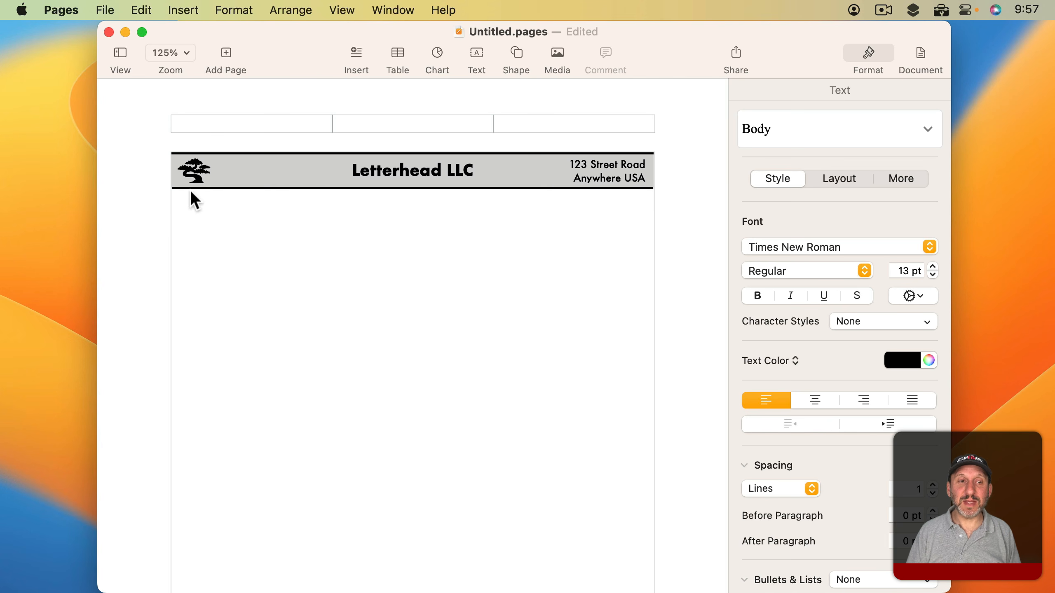
{"action": "left_click", "coordinate": [173, 212]}
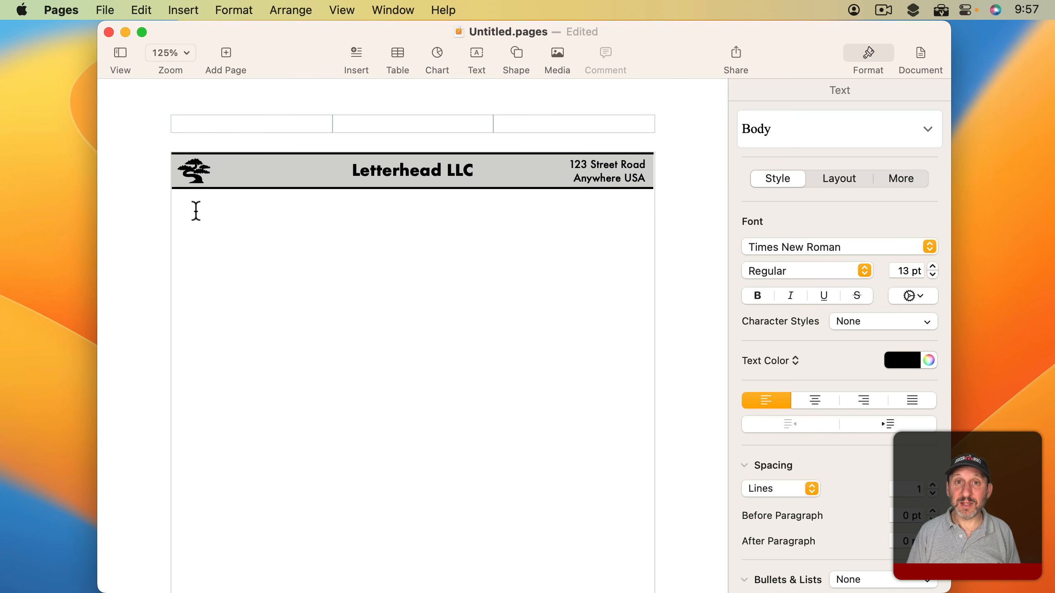
Select all the letterhead objects together and group them.
{"action": "left_click_drag", "start_coordinate": [141, 146], "coordinate": [696, 190]}
{"action": "left_click", "coordinate": [291, 10]}
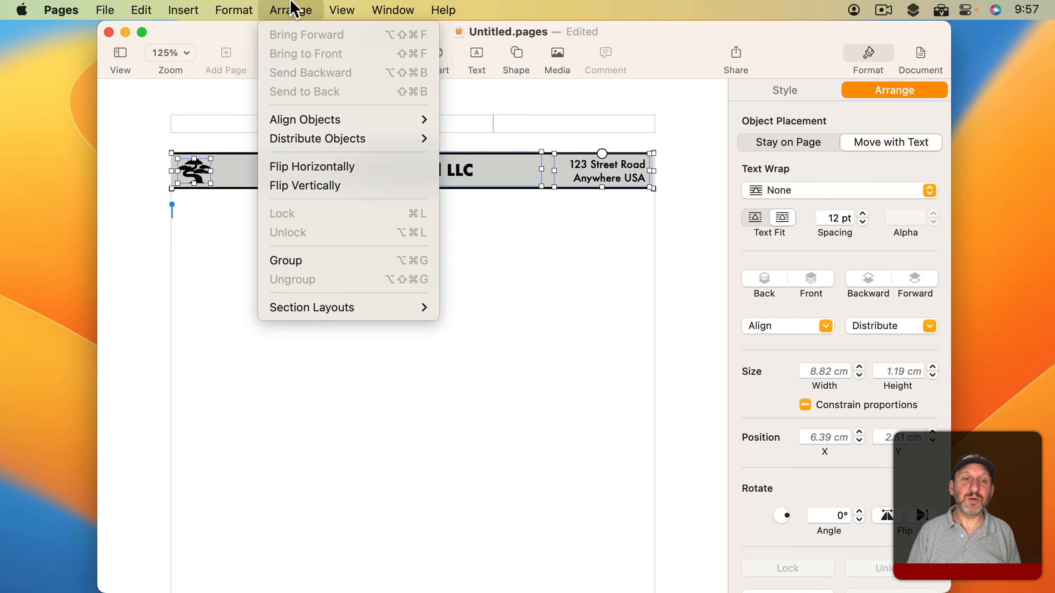
{"action": "left_click", "coordinate": [312, 265]}
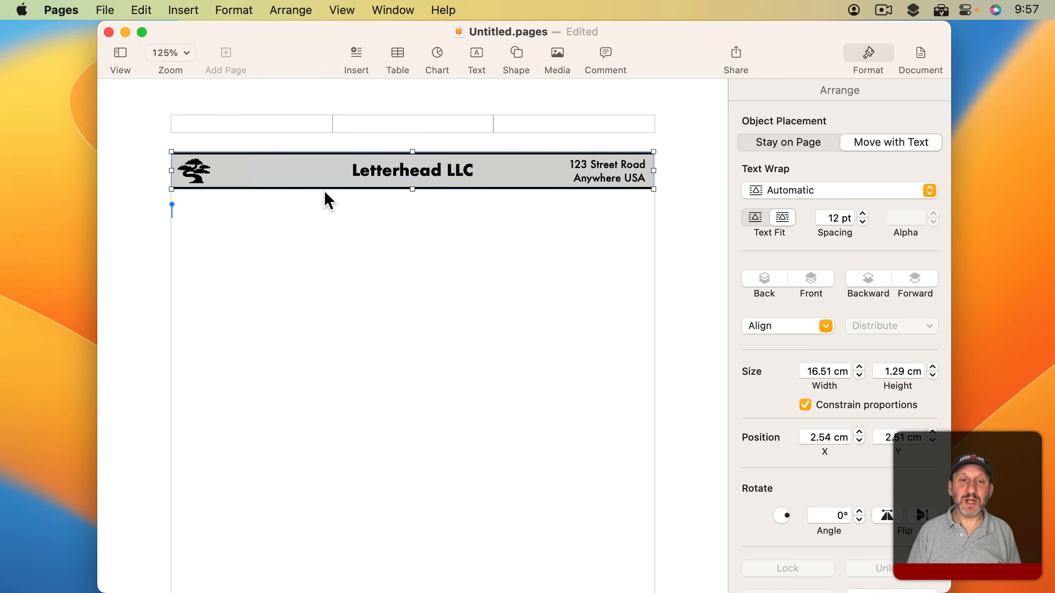
Try moving the grouped letterhead down the page and undo the move.
{"action": "left_click_drag", "start_coordinate": [380, 184], "coordinate": [457, 332]}
{"action": "key", "text": "super+z"}
{"action": "key", "text": "super+z"}
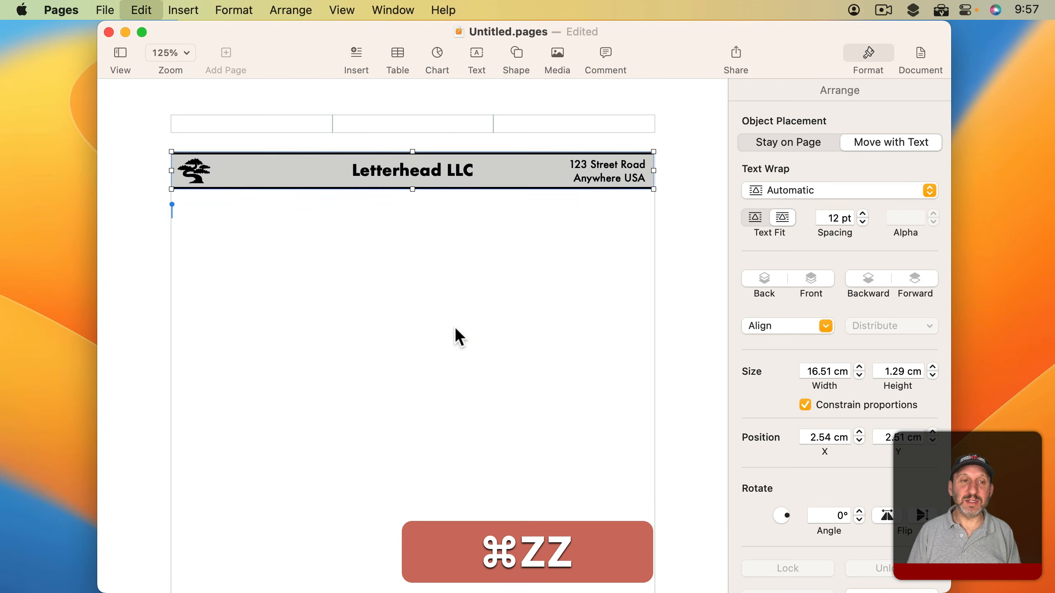
Set the grouped letterhead's object placement to Stay on Page.
{"action": "left_click", "coordinate": [151, 168]}
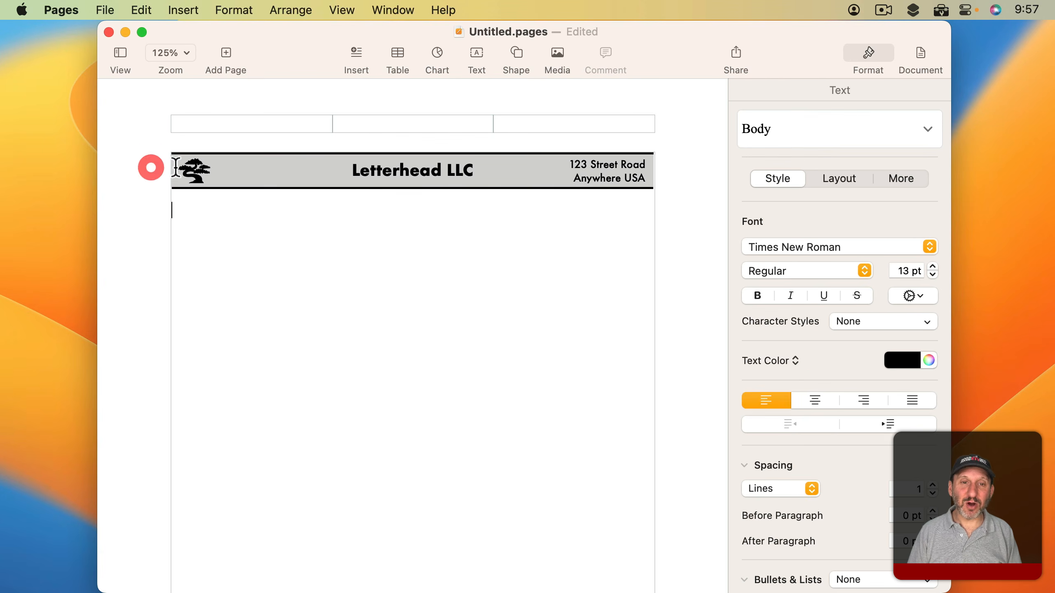
{"action": "left_click", "coordinate": [413, 167]}
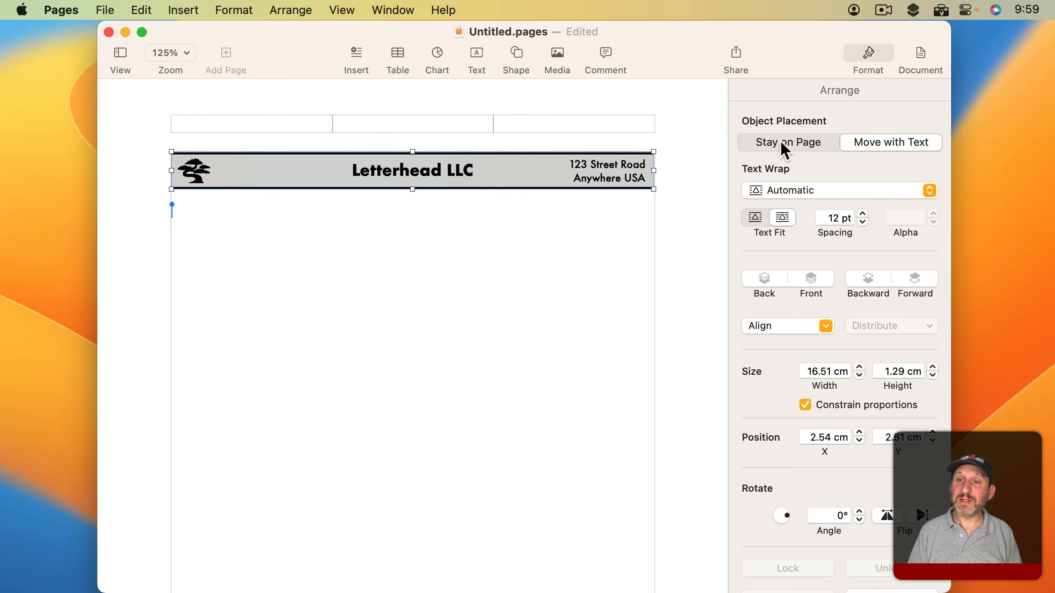
{"action": "left_click", "coordinate": [814, 142]}
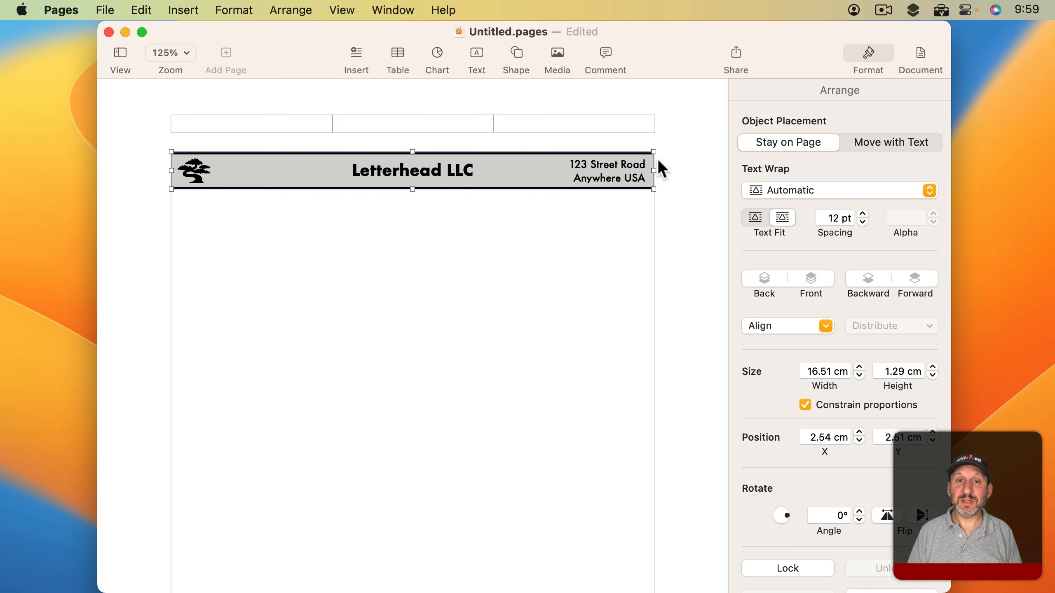
Enter the sample line "Something" in the body below the letterhead, followed by a line break.
{"action": "left_click", "coordinate": [261, 211]}
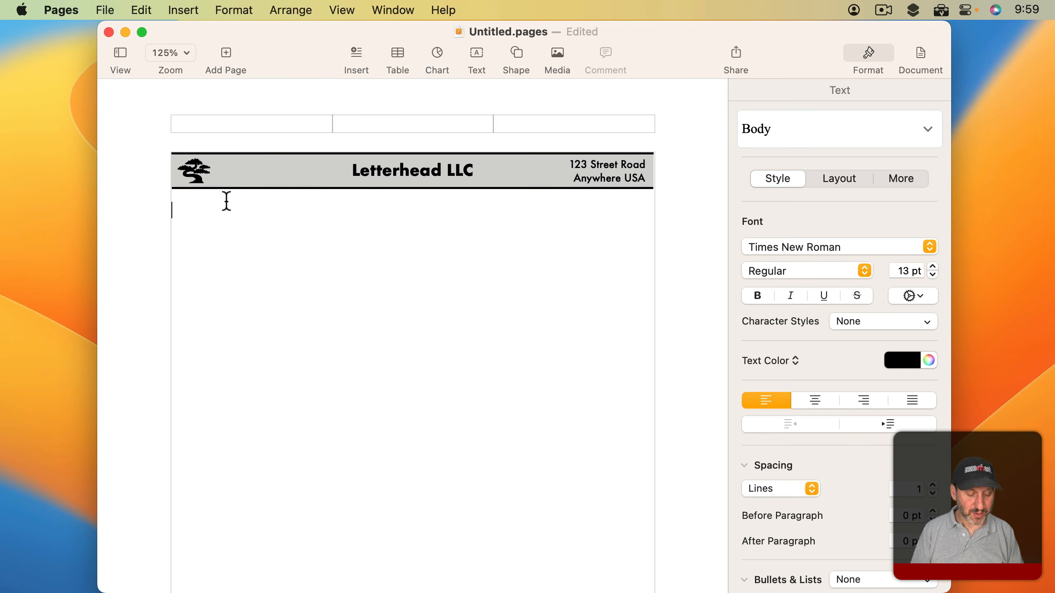
{"action": "type", "text": "Something"}
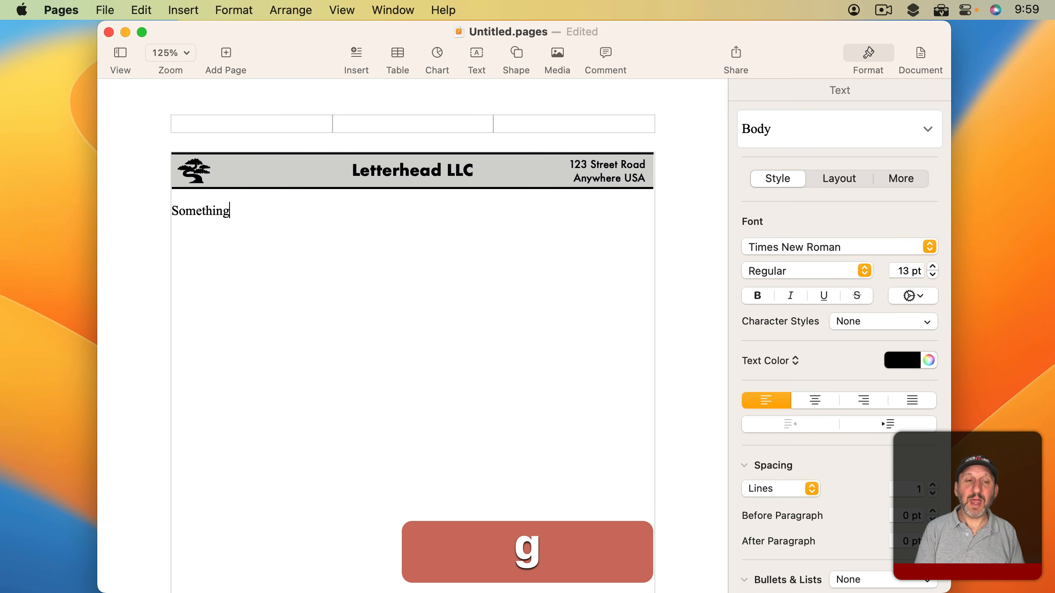
{"action": "key", "text": "Return"}
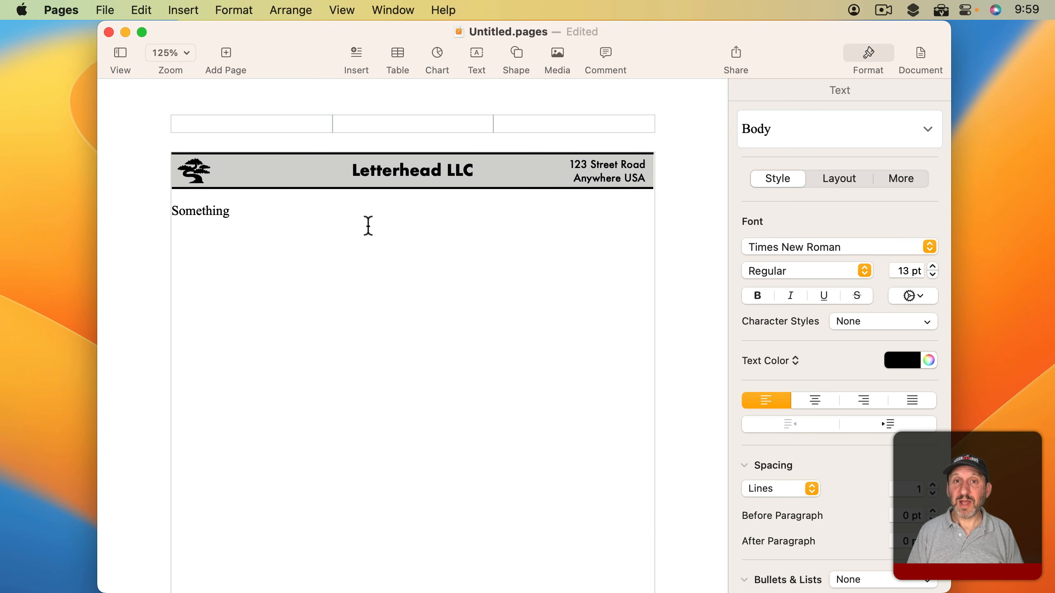
Copy the "Something" line and paste it repeatedly until the text runs onto a second page, and check the letterhead on both pages.
{"action": "triple_click", "coordinate": [160, 214]}
{"action": "key", "text": "cmd+c"}
{"action": "key", "text": "Right"}
{"action": "key", "text": "cmd+v"}
{"action": "key", "text": "cmd+v"}
{"action": "key", "text": "cmd+v"}
{"action": "key", "text": "cmd+v"}
{"action": "key", "text": "cmd+v"}
{"action": "key", "text": "cmd+v"}
{"action": "key", "text": "cmd+v"}
{"action": "key", "text": "cmd+v"}
{"action": "key", "text": "cmd+v"}
{"action": "key", "text": "cmd+v"}
{"action": "key", "text": "cmd+v"}
{"action": "key", "text": "cmd+v"}
{"action": "key", "text": "cmd+v"}
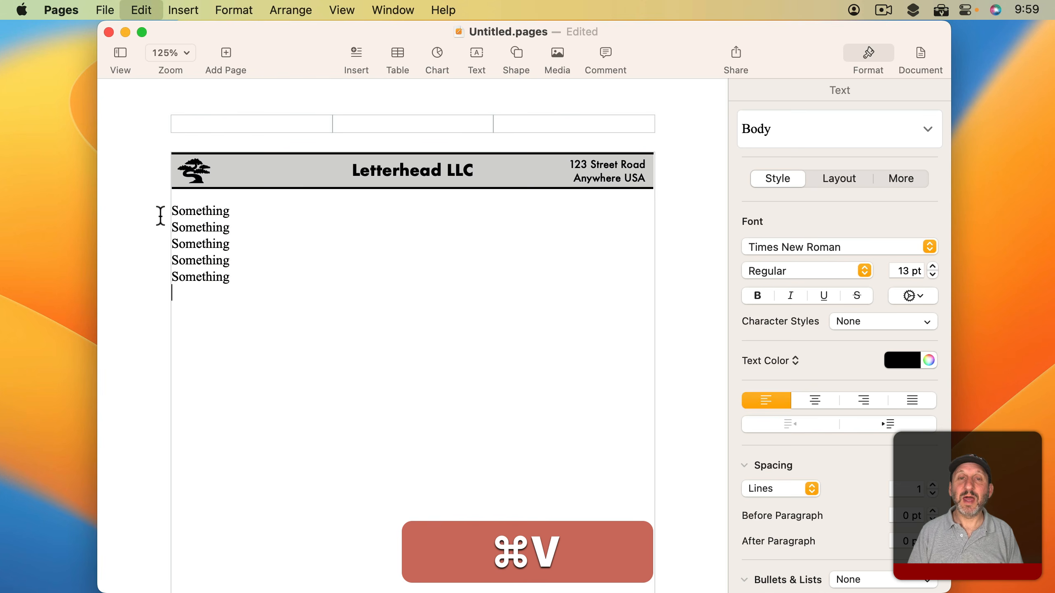
{"action": "key", "text": "cmd+v"}
{"action": "key", "text": "cmd+v"}
{"action": "key", "text": "cmd+v"}
{"action": "key", "text": "cmd+v"}
{"action": "key", "text": "cmd+v"}
{"action": "key", "text": "cmd+v"}
{"action": "key", "text": "cmd+v"}
{"action": "key", "text": "cmd+v"}
{"action": "key", "text": "cmd+v"}
{"action": "key", "text": "cmd+v"}
{"action": "key", "text": "cmd+v"}
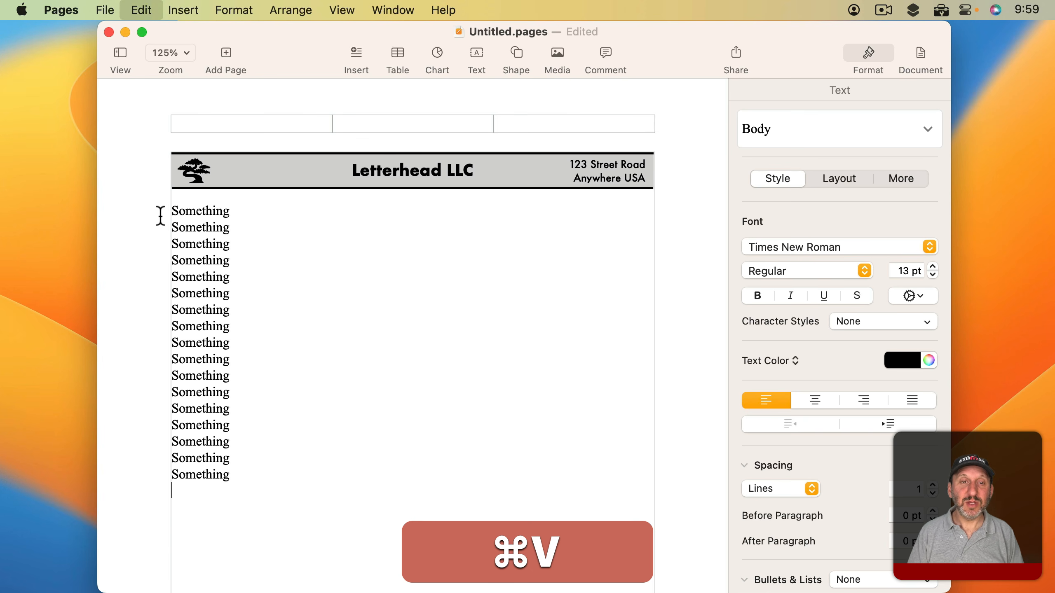
{"action": "key", "text": "cmd+v"}
{"action": "key", "text": "cmd+v"}
{"action": "key", "text": "cmd+v"}
{"action": "key", "text": "cmd+v"}
{"action": "key", "text": "cmd+v"}
{"action": "key", "text": "cmd+v"}
{"action": "key", "text": "cmd+v"}
{"action": "key", "text": "cmd+v"}
{"action": "key", "text": "cmd+v"}
{"action": "key", "text": "cmd+v"}
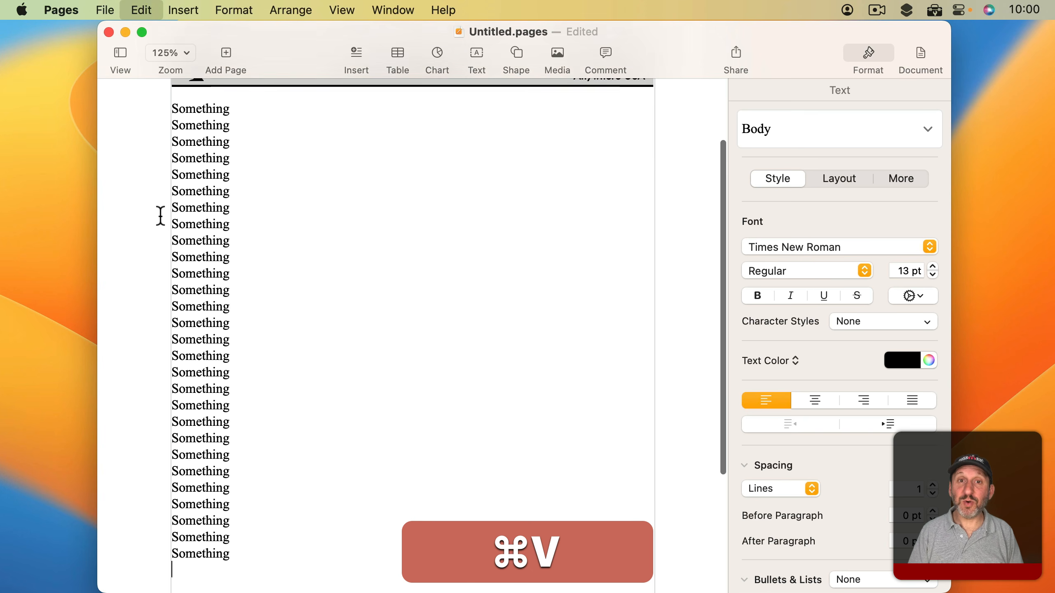
{"action": "key", "text": "cmd+v"}
{"action": "key", "text": "cmd+v"}
{"action": "key", "text": "cmd+v"}
{"action": "key", "text": "cmd+v"}
{"action": "key", "text": "cmd+v"}
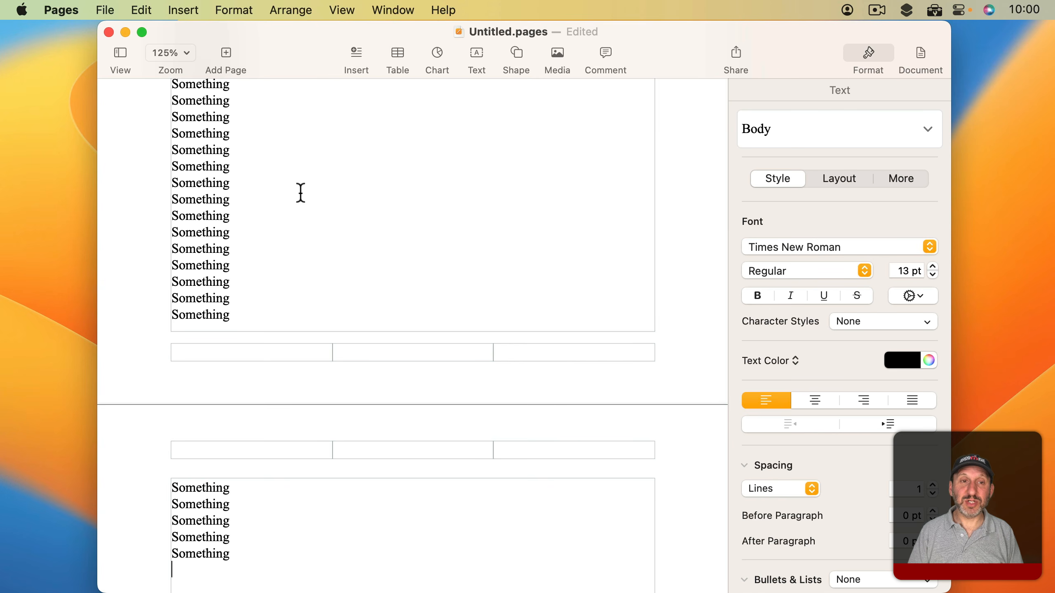
{"action": "scroll", "coordinate": [299, 196], "scroll_direction": "up", "scroll_amount": 15}
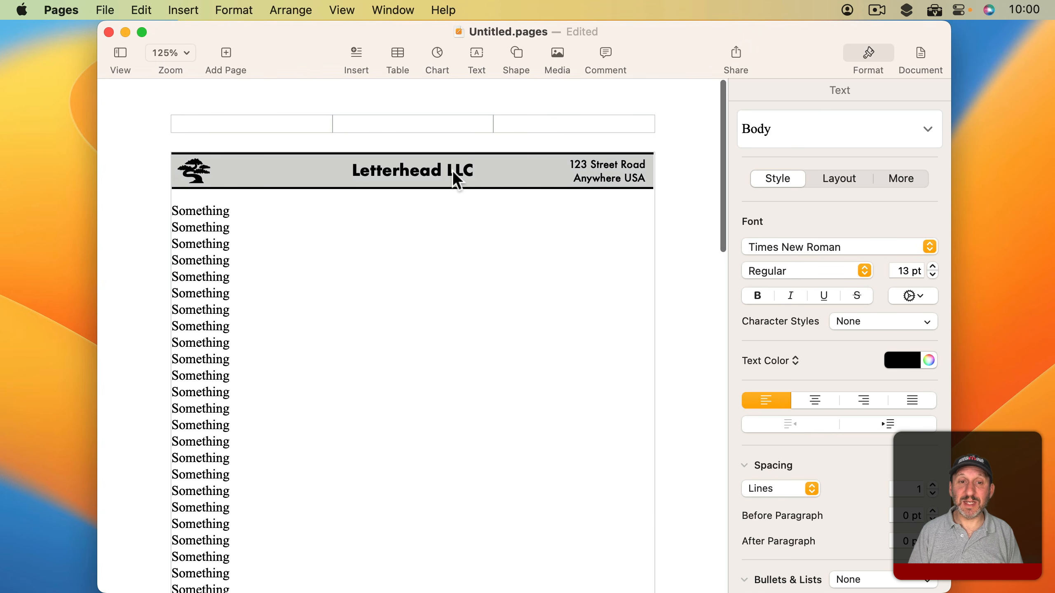
{"action": "scroll", "coordinate": [539, 259], "scroll_direction": "down", "scroll_amount": 15}
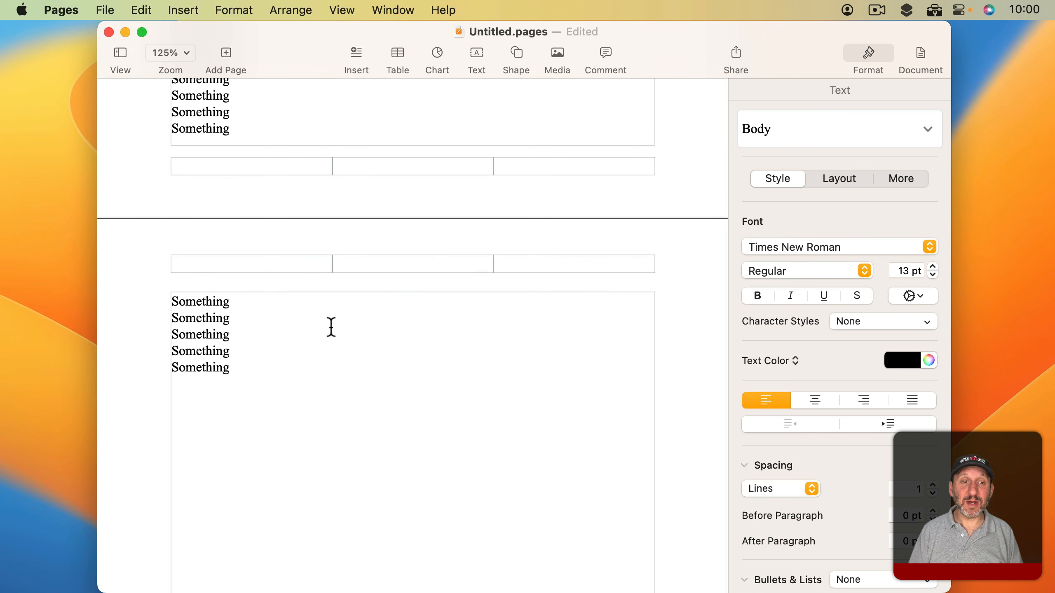
{"action": "scroll", "coordinate": [304, 320], "scroll_direction": "up", "scroll_amount": 15}
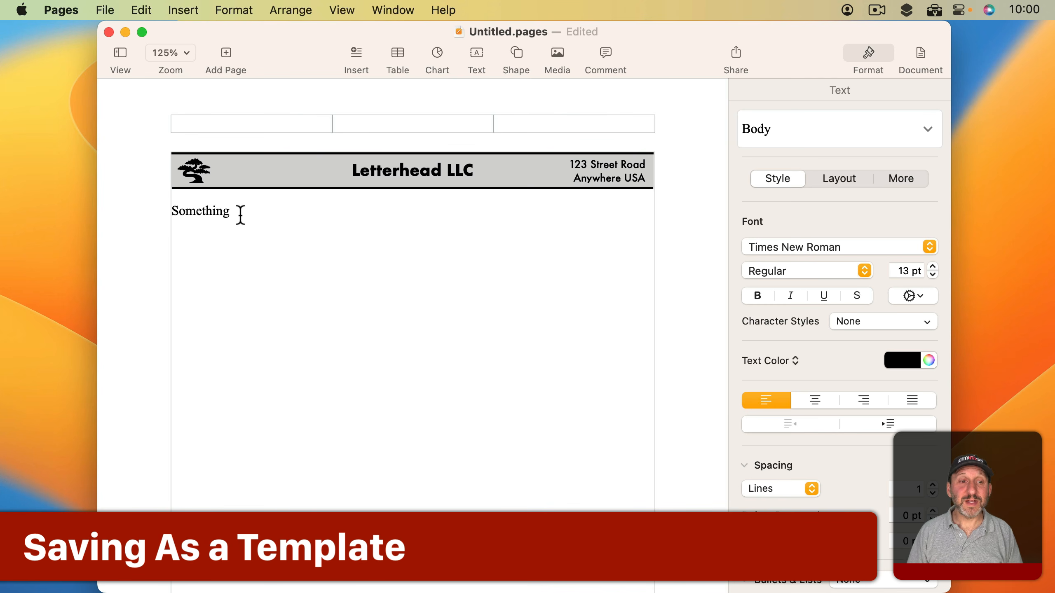
Set the "Something" sample text to 14 pt Georgia and update the Body paragraph style to match.
{"action": "left_click_drag", "start_coordinate": [168, 211], "coordinate": [163, 212]}
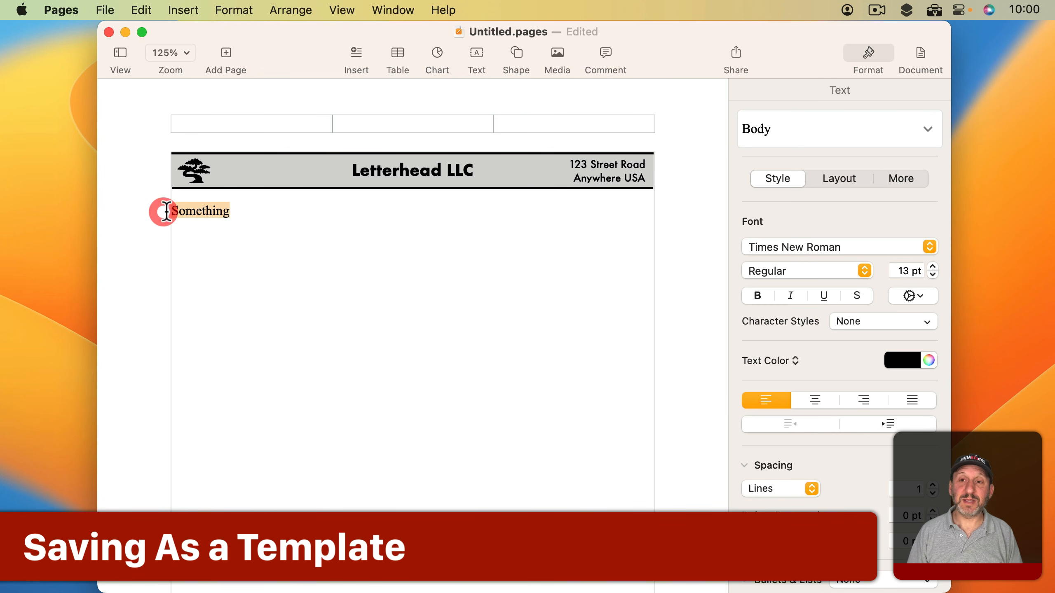
{"action": "left_click", "coordinate": [846, 246]}
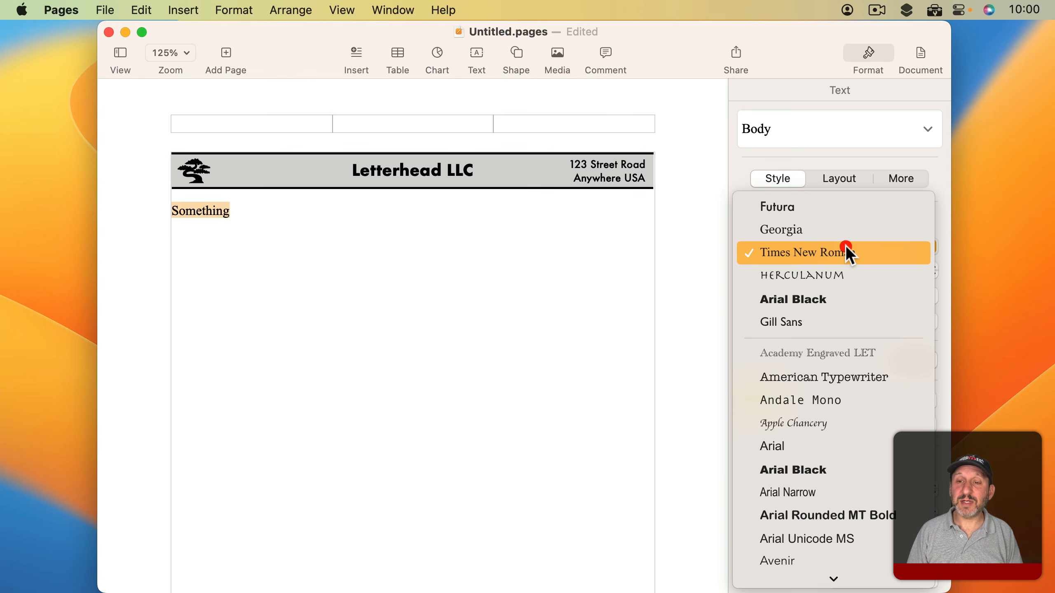
{"action": "left_click", "coordinate": [822, 229]}
{"action": "left_click", "coordinate": [937, 266]}
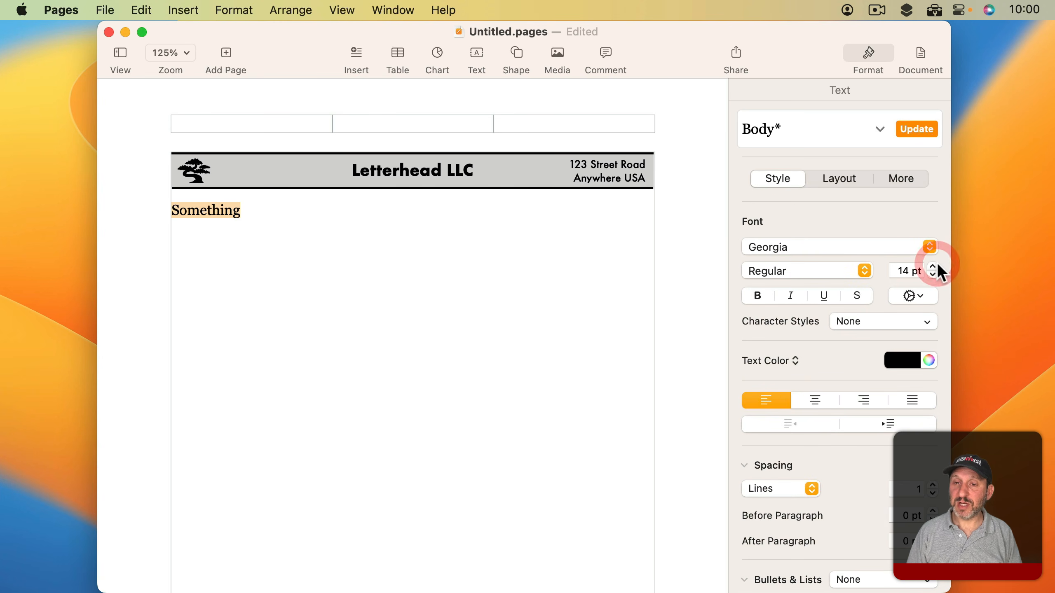
{"action": "left_click", "coordinate": [918, 129]}
{"action": "left_click", "coordinate": [763, 135]}
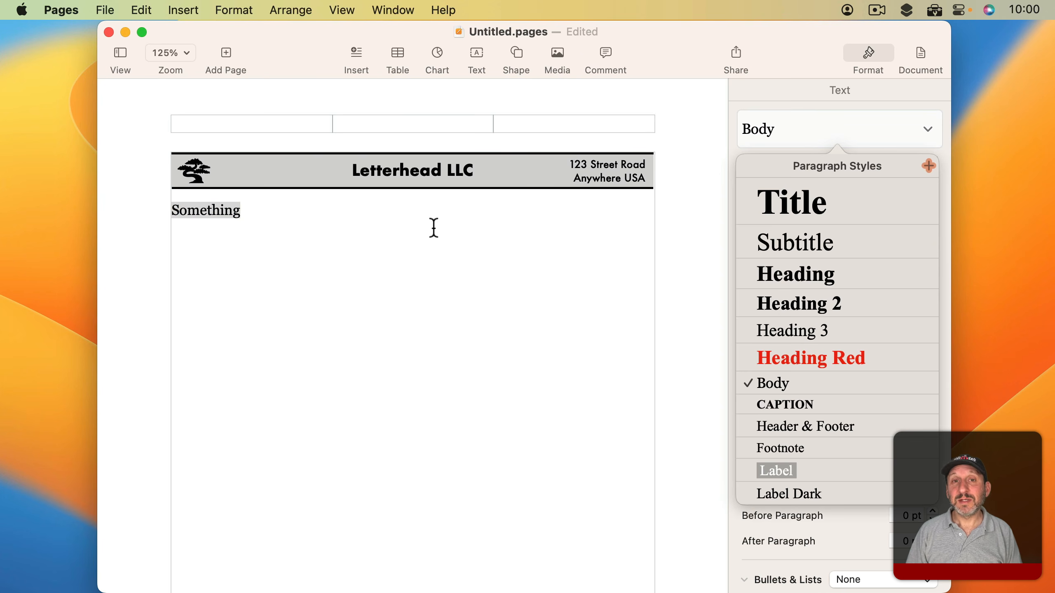
{"action": "left_click", "coordinate": [378, 216]}
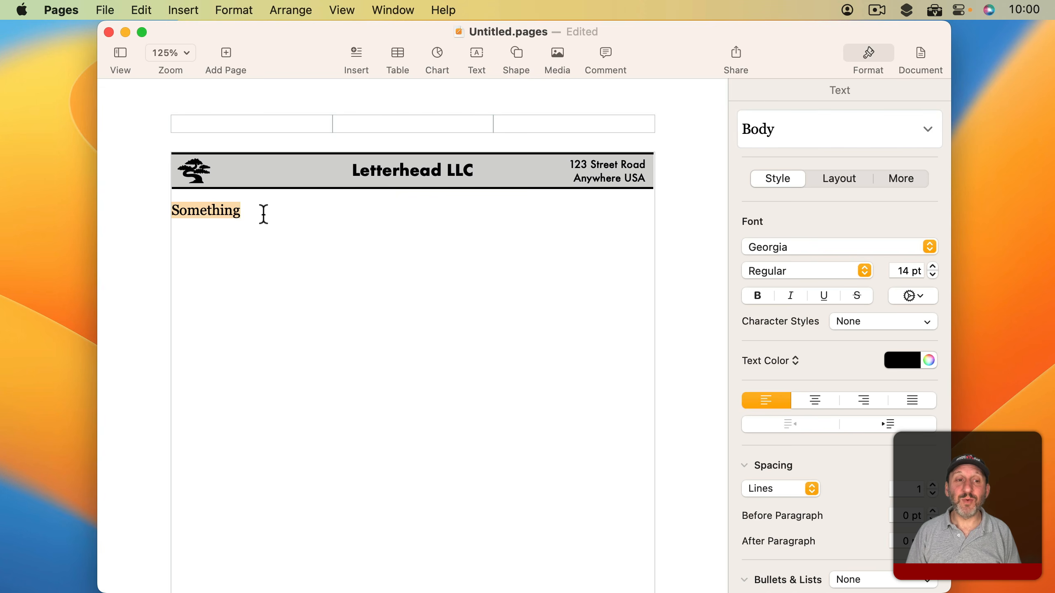
Delete the "Something" sample text from the body, leaving only the letterhead on the page.
{"action": "left_click_drag", "start_coordinate": [271, 212], "coordinate": [158, 208]}
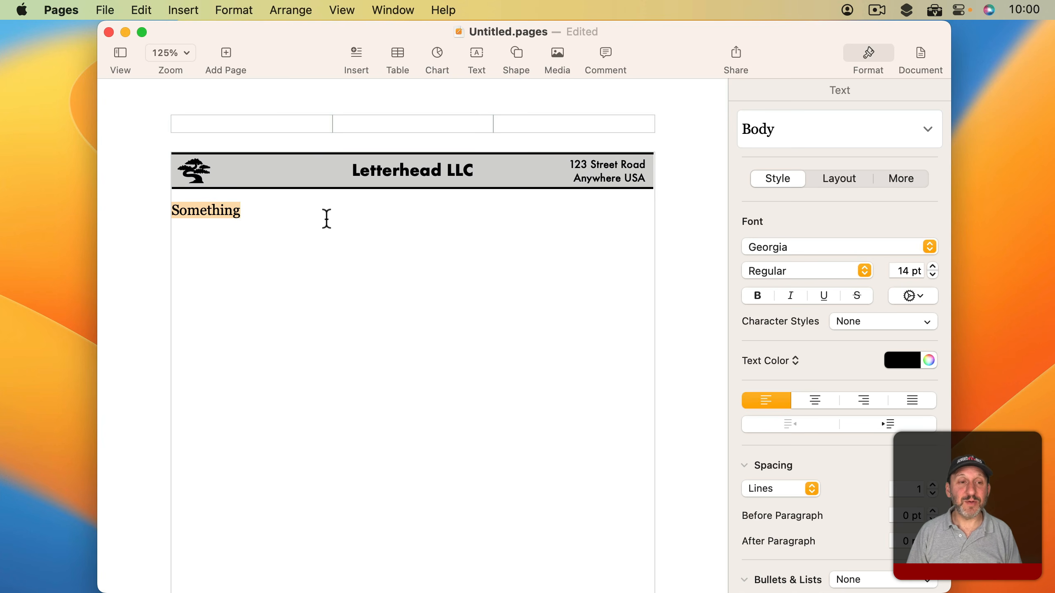
{"action": "left_click", "coordinate": [280, 228]}
{"action": "left_click_drag", "start_coordinate": [265, 212], "coordinate": [160, 217]}
{"action": "key", "text": "BackSpace"}
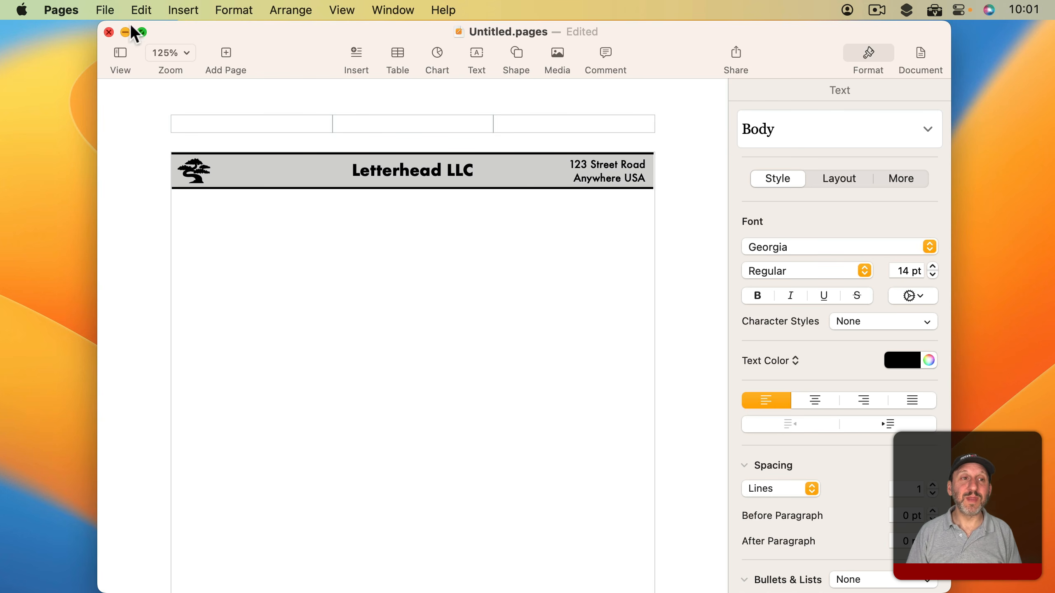
Save the document as a custom template in the Template Chooser and name it "Letterhead".
{"action": "left_click", "coordinate": [109, 9]}
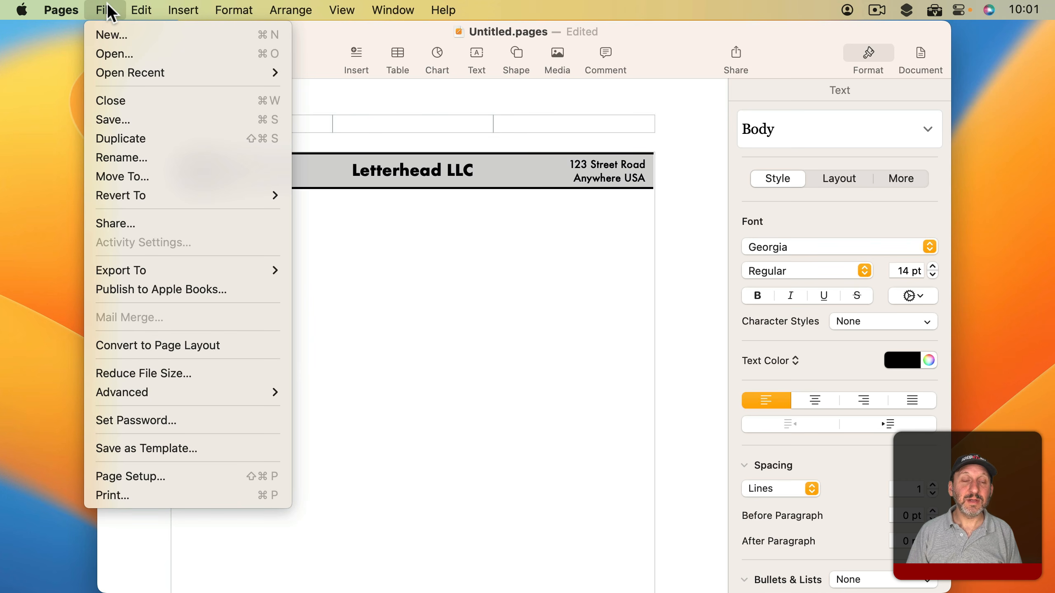
{"action": "left_click", "coordinate": [153, 449]}
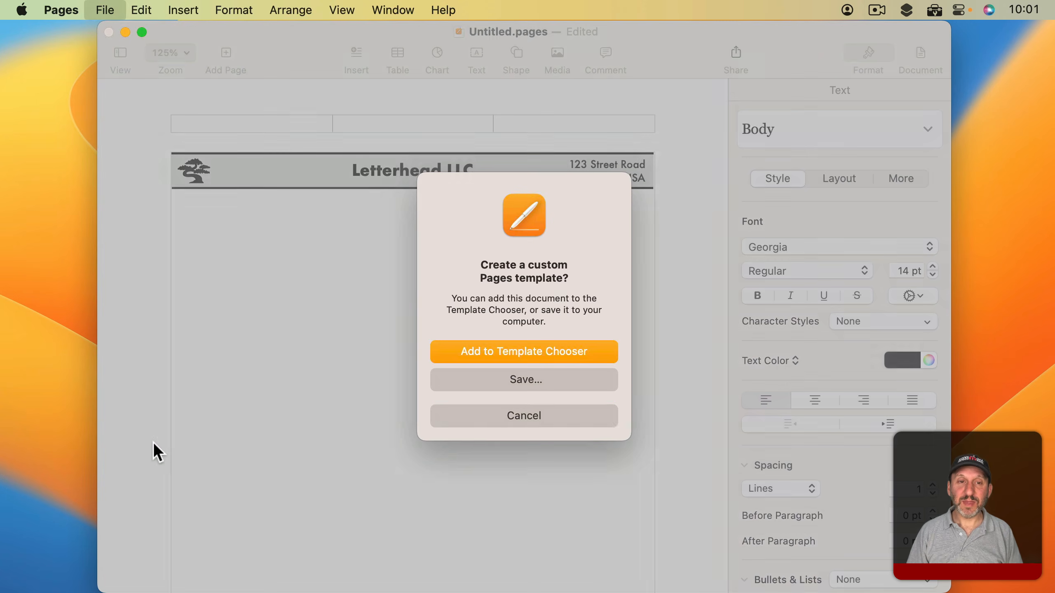
{"action": "left_click", "coordinate": [518, 352]}
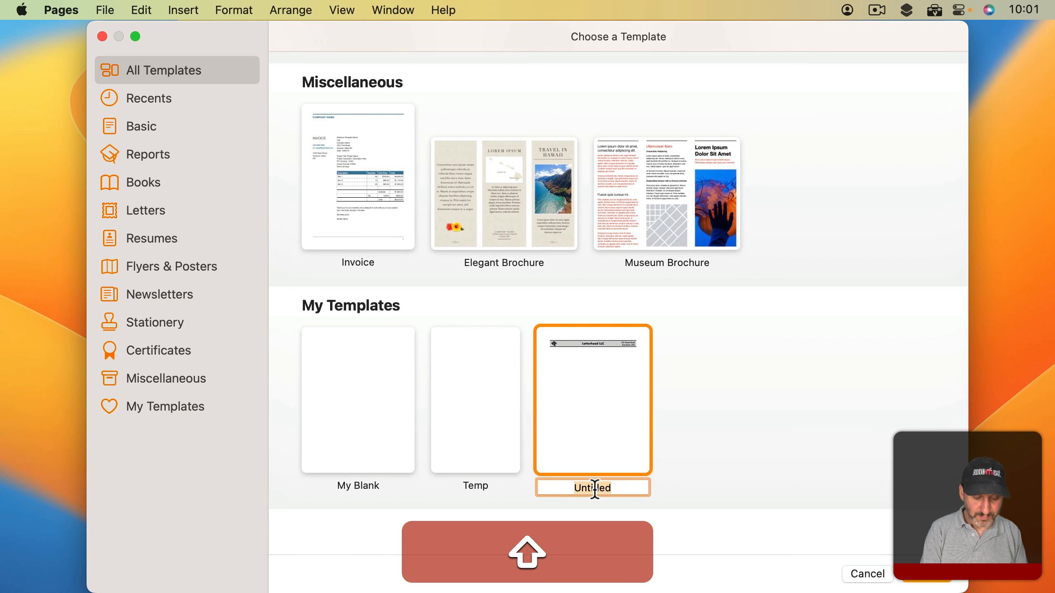
{"action": "type", "text": "Letterhead"}
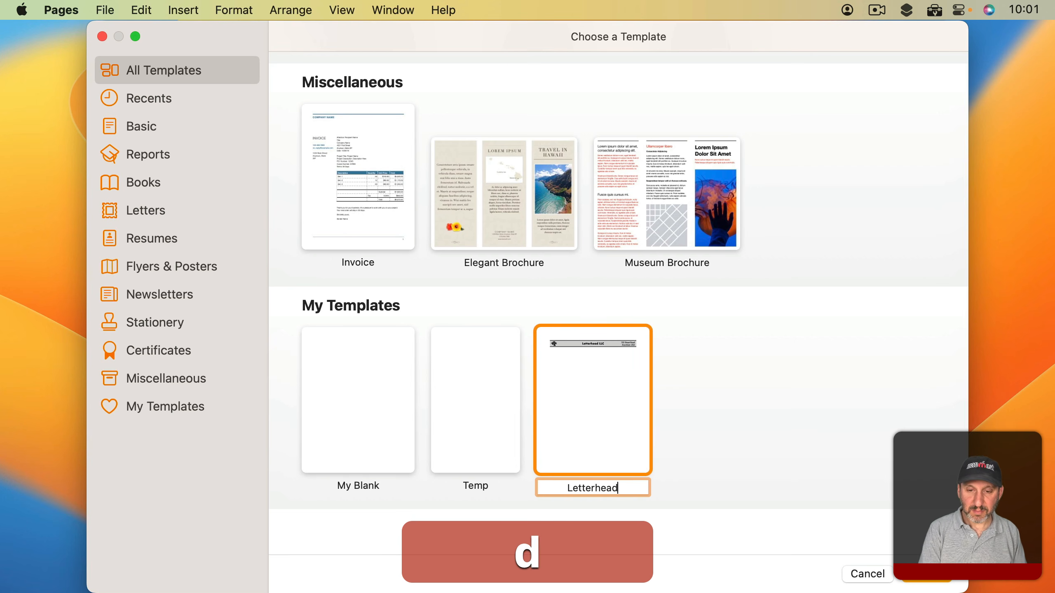
Finish creating the Letterhead template, and close the untitled document without keeping it.
{"action": "key", "text": "Return"}
{"action": "left_click", "coordinate": [925, 574]}
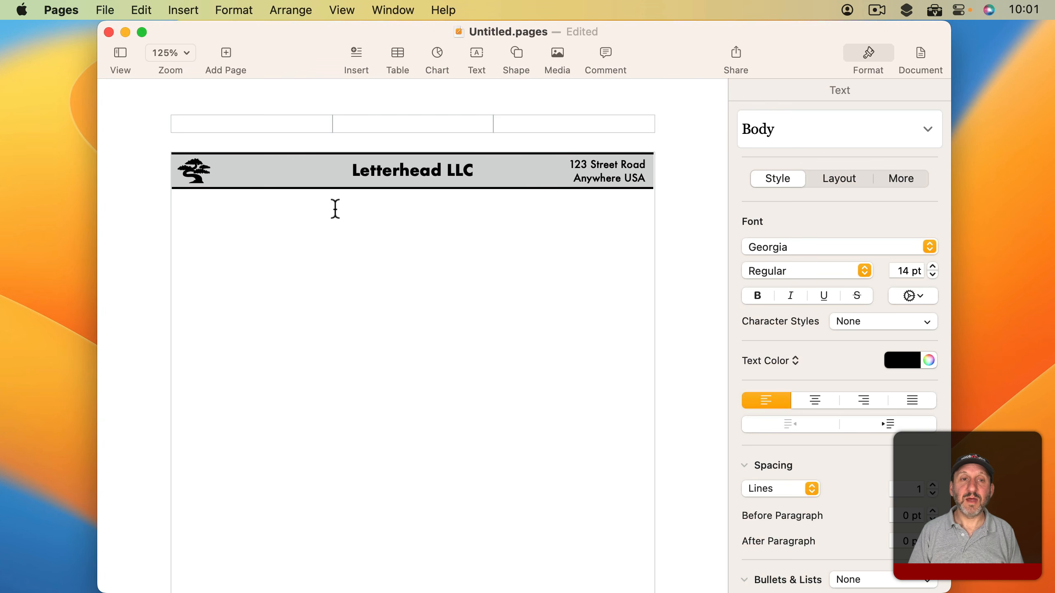
{"action": "left_click", "coordinate": [108, 32]}
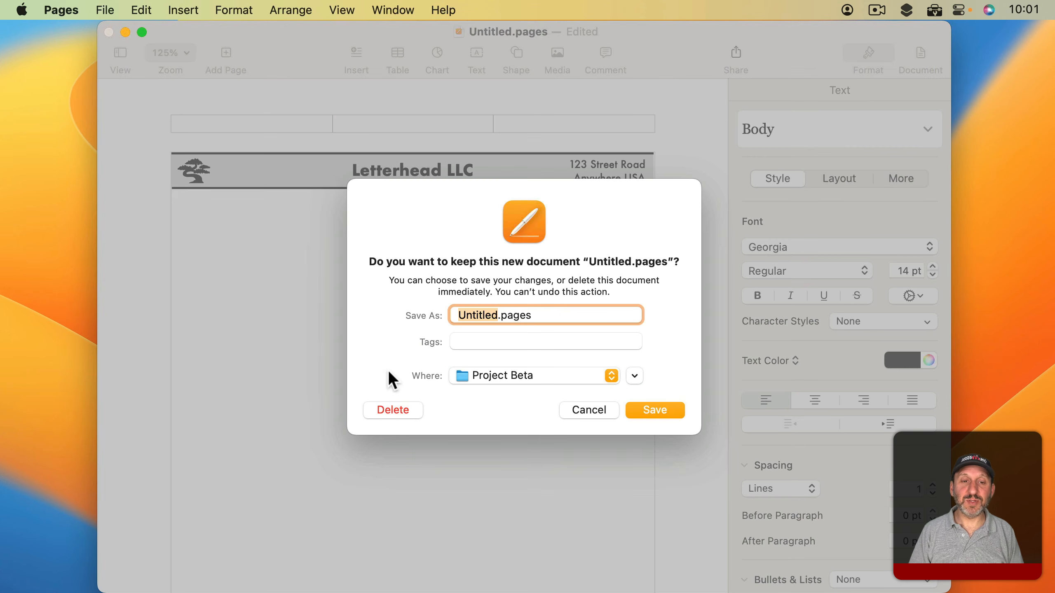
{"action": "left_click", "coordinate": [392, 411]}
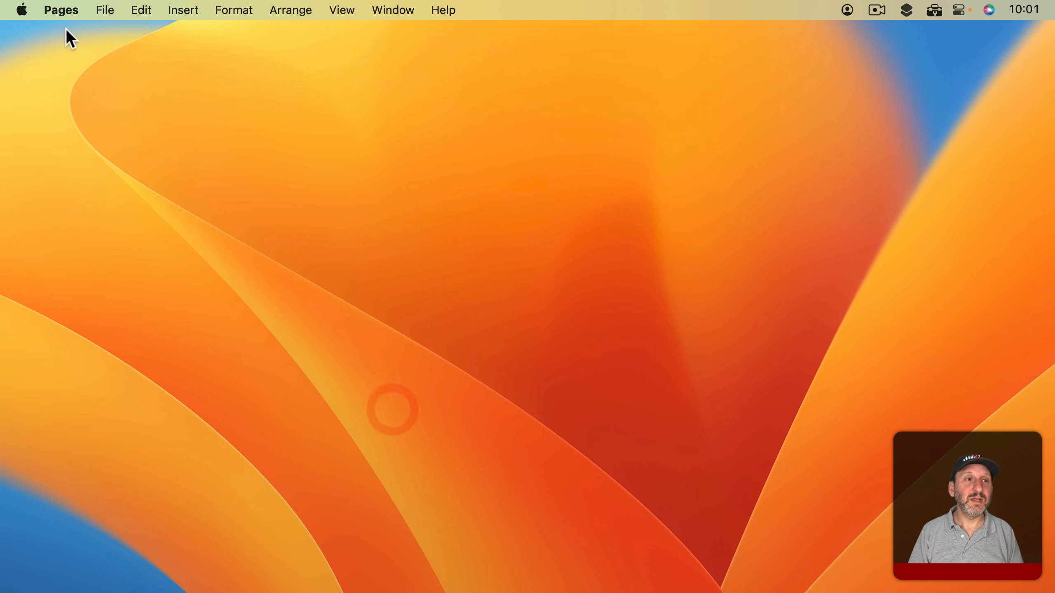
Create a new document from the custom "Letterhead" template and place the cursor in its body.
{"action": "left_click", "coordinate": [103, 8]}
{"action": "left_click", "coordinate": [104, 33]}
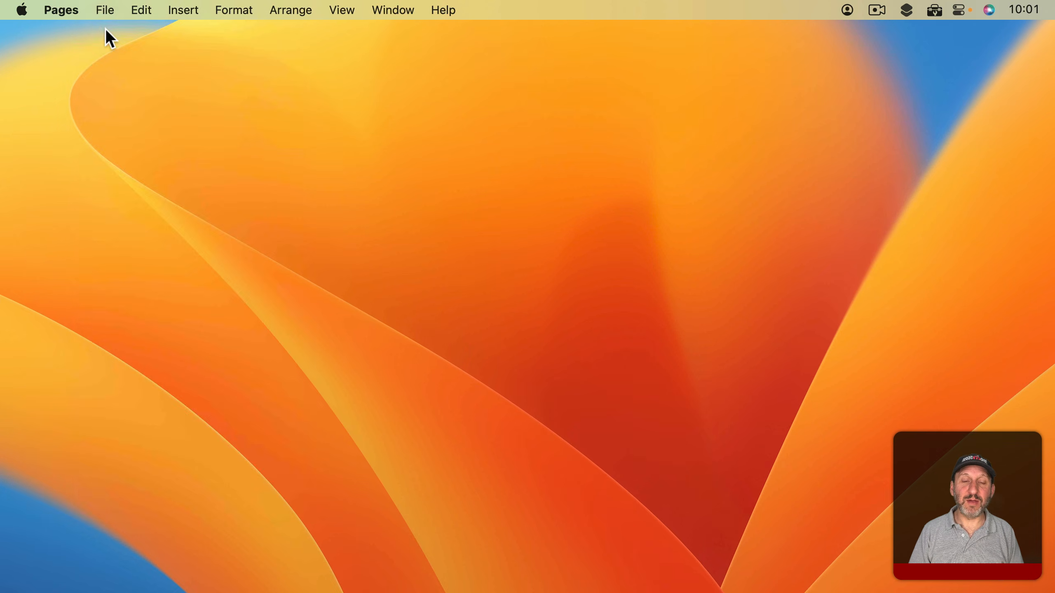
{"action": "scroll", "coordinate": [375, 333], "scroll_direction": "down", "scroll_amount": 20}
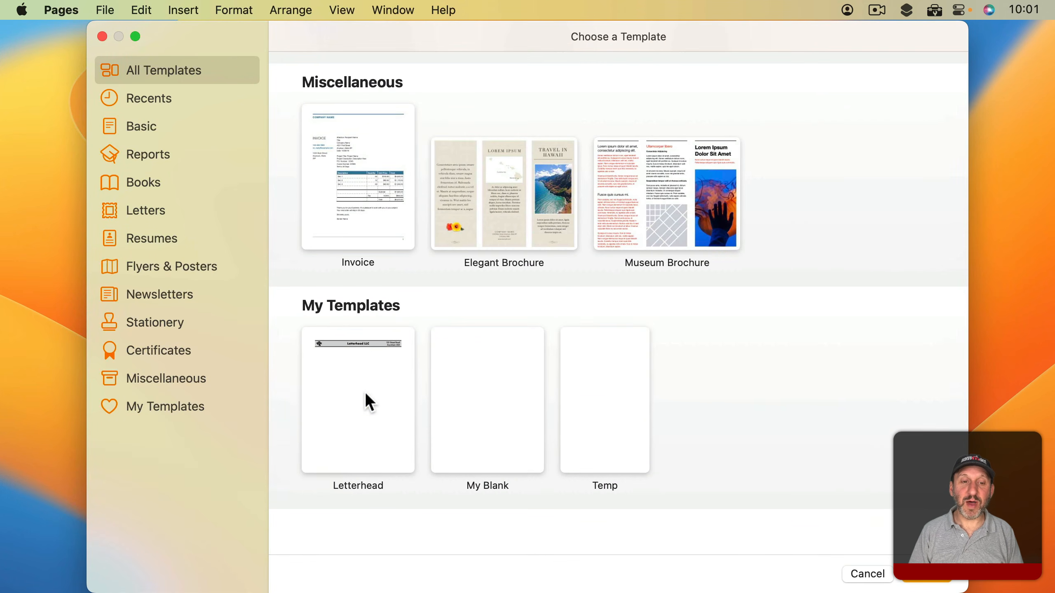
{"action": "double_click", "coordinate": [373, 390]}
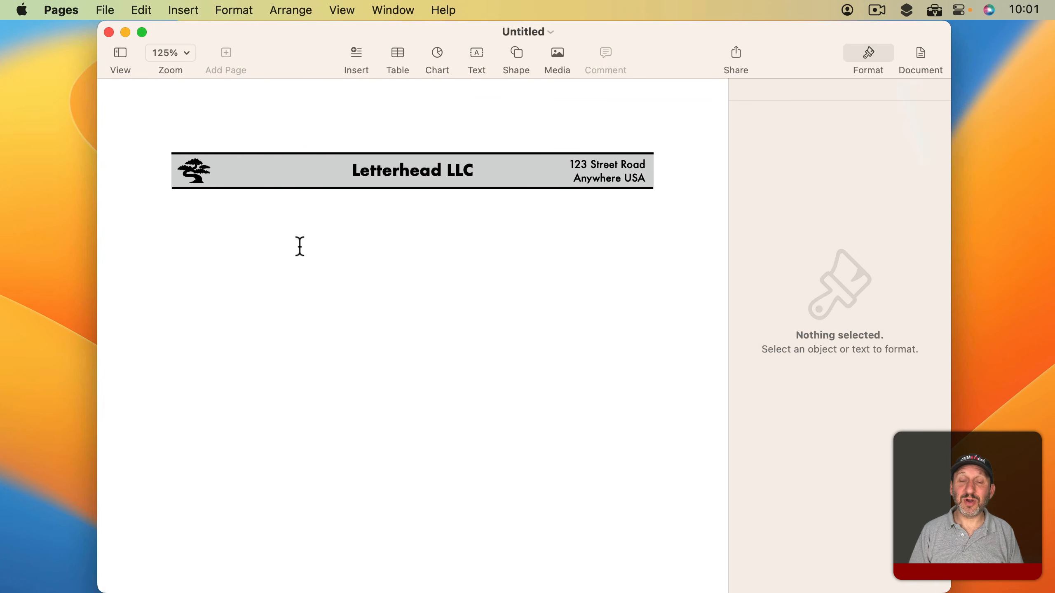
{"action": "left_click", "coordinate": [299, 246]}
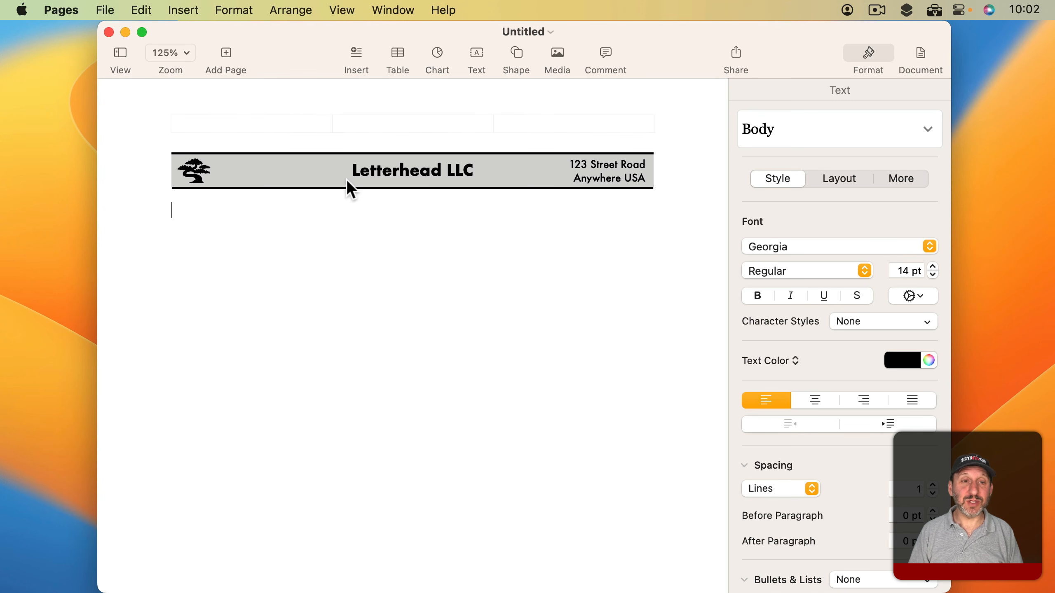
{"action": "left_click", "coordinate": [318, 169]}
{"action": "left_click", "coordinate": [291, 9]}
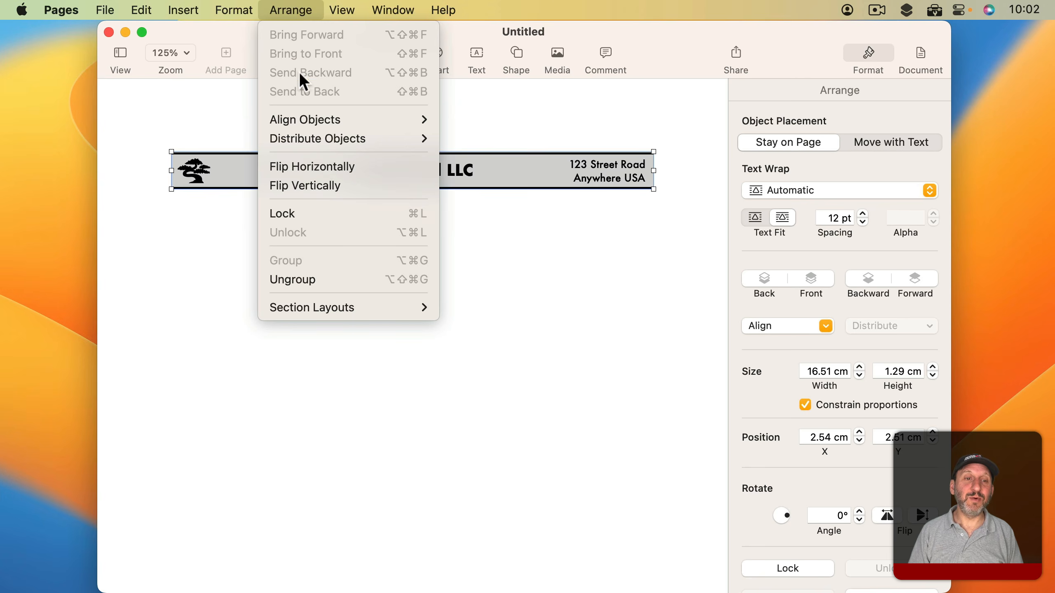
{"action": "left_click", "coordinate": [296, 11]}
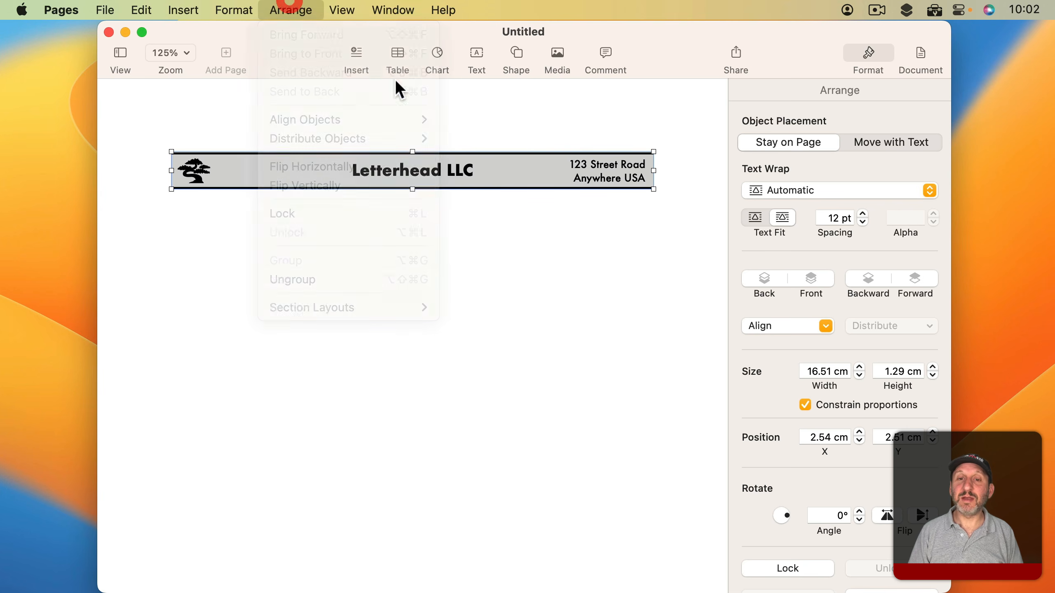
{"action": "left_click", "coordinate": [105, 10]}
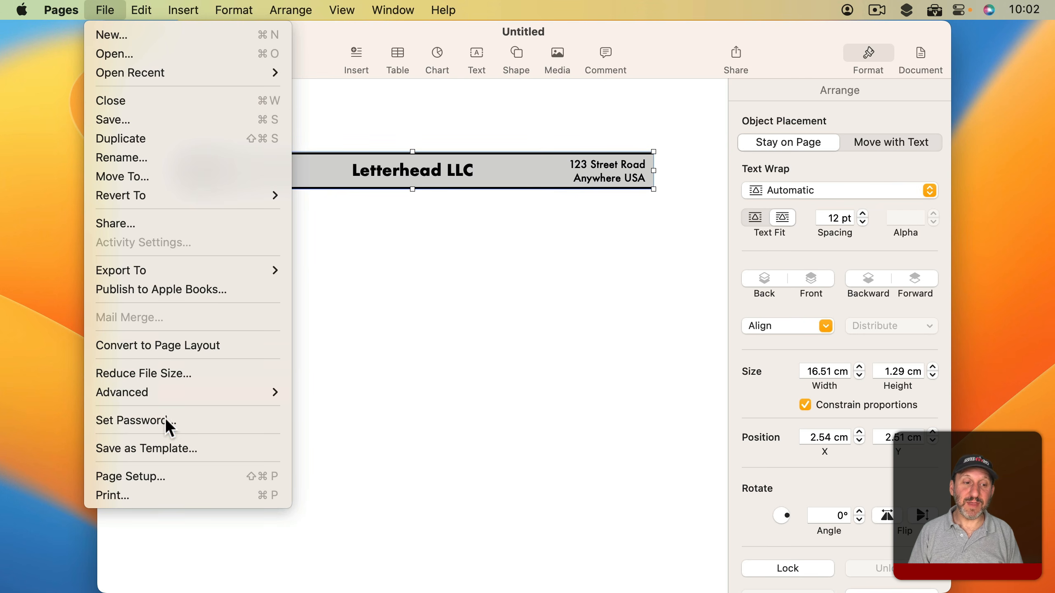
{"action": "left_click", "coordinate": [374, 360]}
Show the layout outlines of the letterhead document.
{"action": "left_click", "coordinate": [313, 203]}
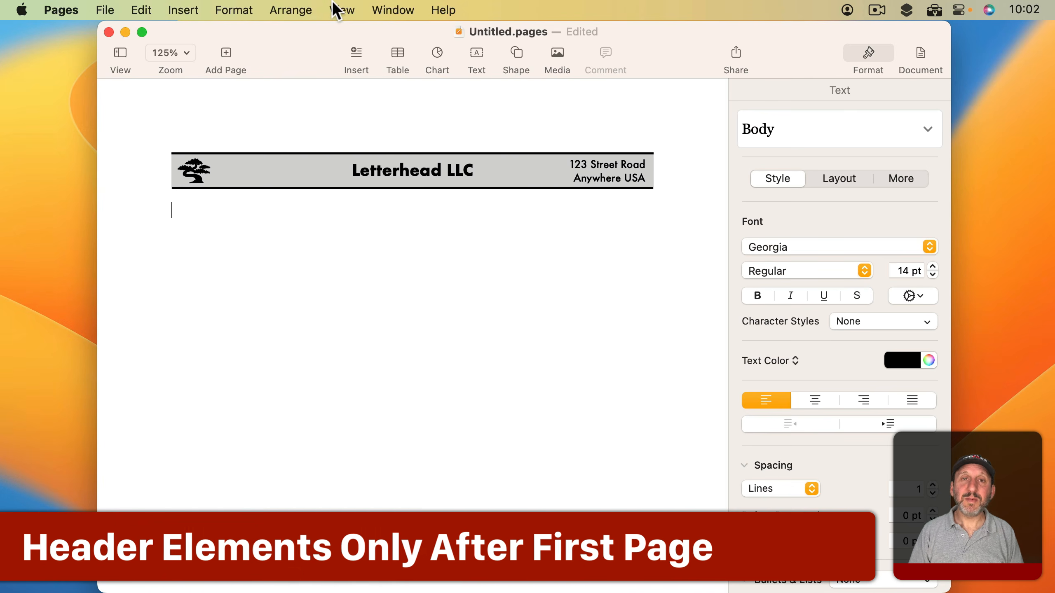
{"action": "left_click", "coordinate": [337, 10]}
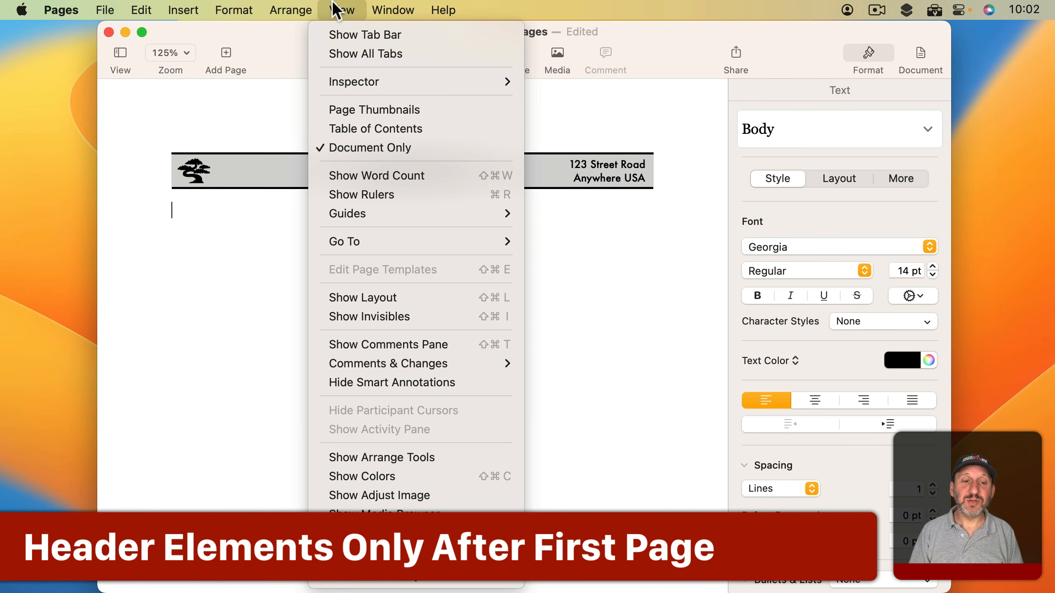
{"action": "left_click", "coordinate": [358, 296]}
Insert an automatic page number in the plain "1" format in the right-hand header field.
{"action": "left_click", "coordinate": [249, 122]}
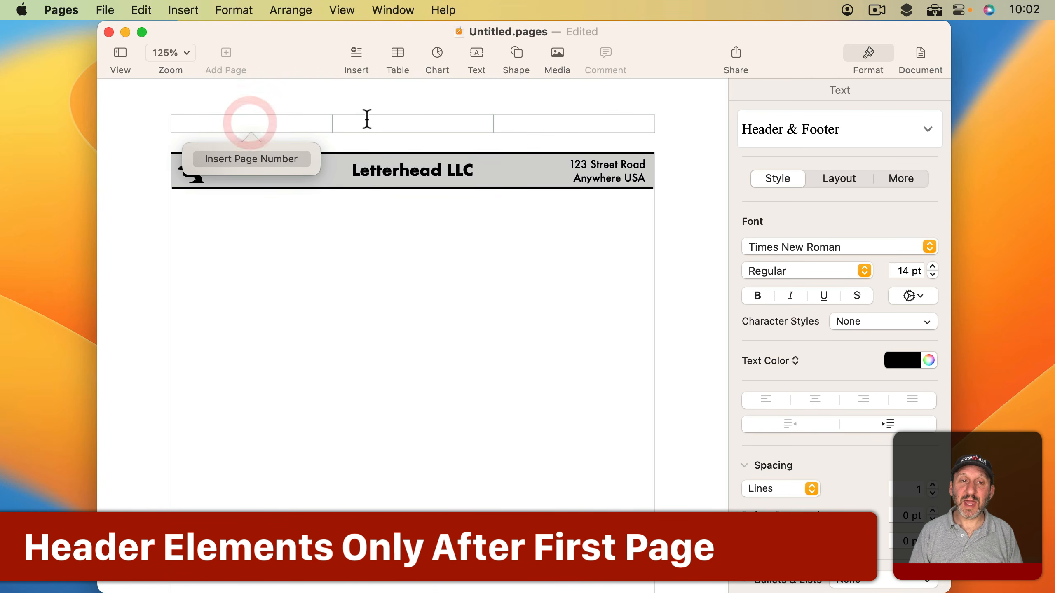
{"action": "left_click", "coordinate": [532, 126]}
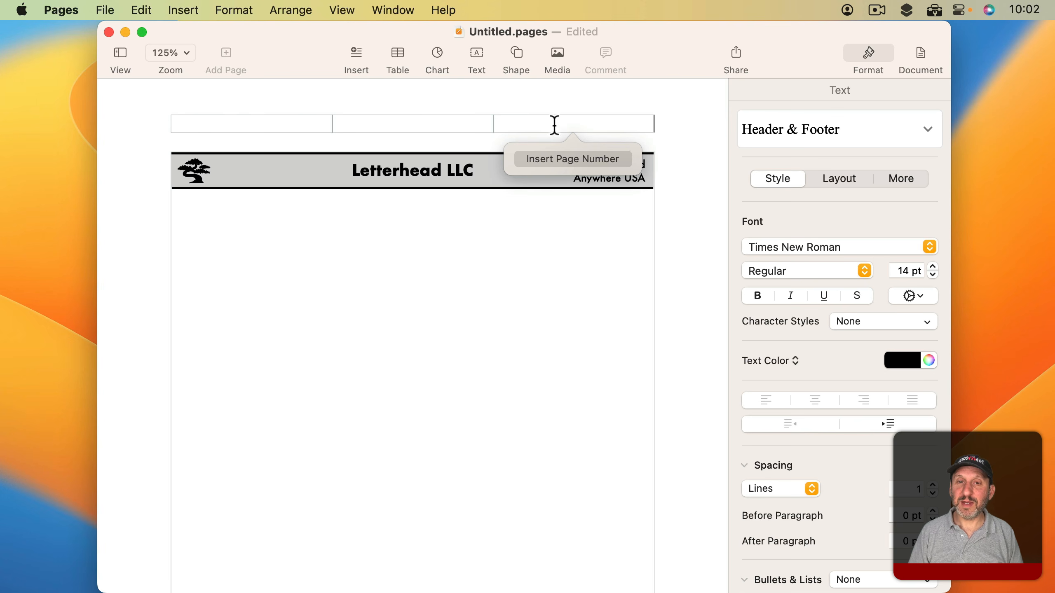
{"action": "left_click", "coordinate": [567, 159]}
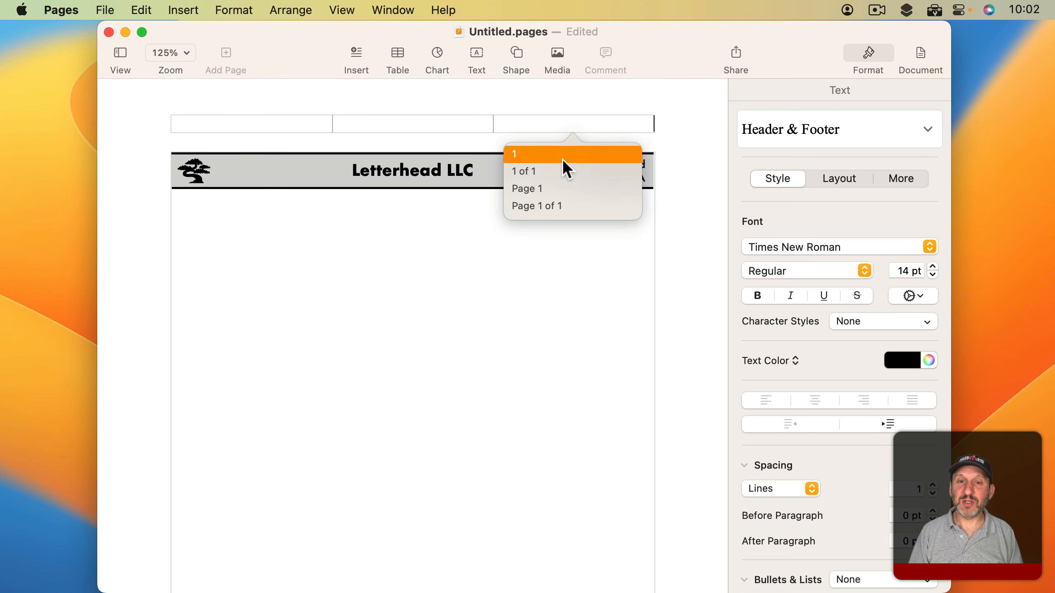
{"action": "left_click", "coordinate": [523, 153]}
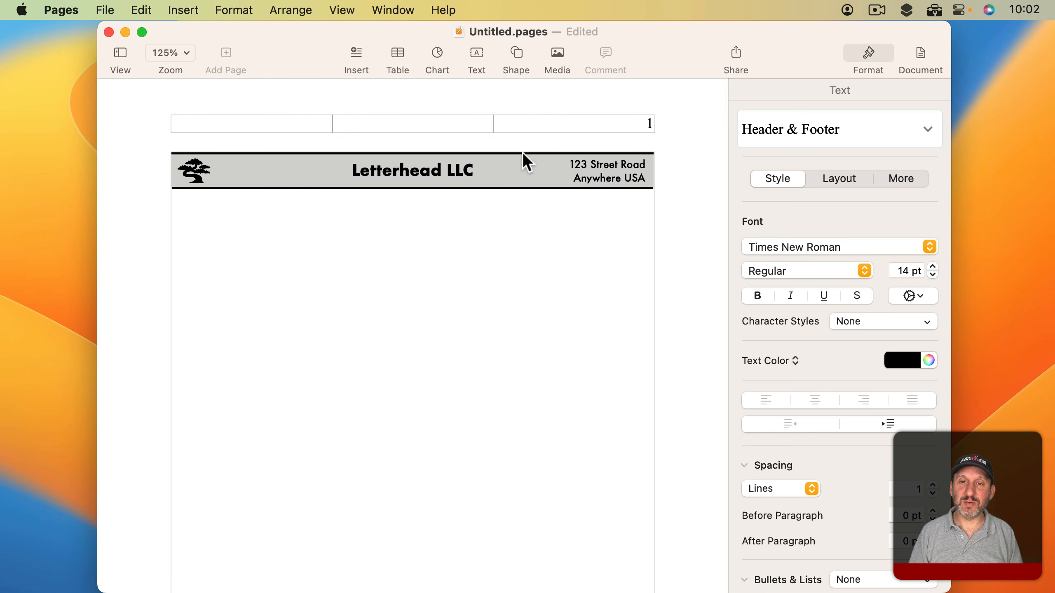
Enter the line "Something" in the body, copy it and paste it repeatedly until the text runs onto a second page.
{"action": "left_click", "coordinate": [516, 244]}
{"action": "left_click", "coordinate": [667, 244]}
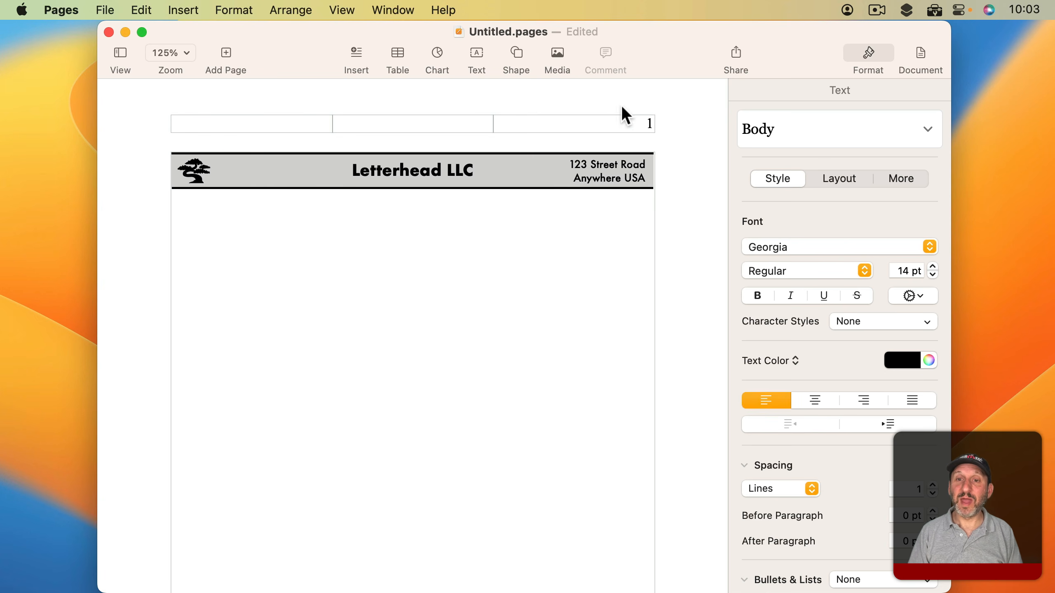
{"action": "type", "text": "Something"}
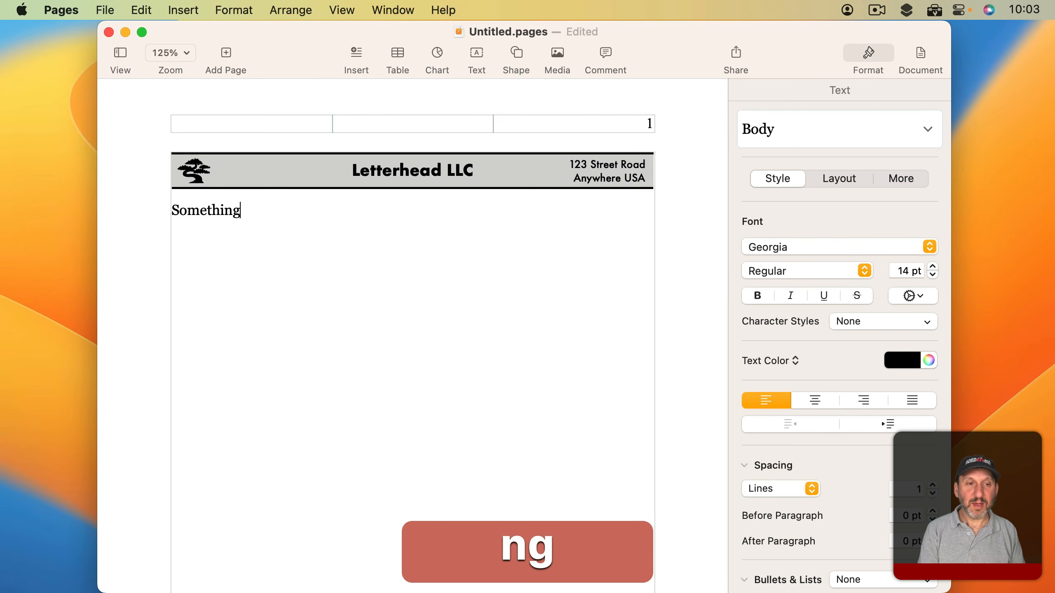
{"action": "key", "text": "Return"}
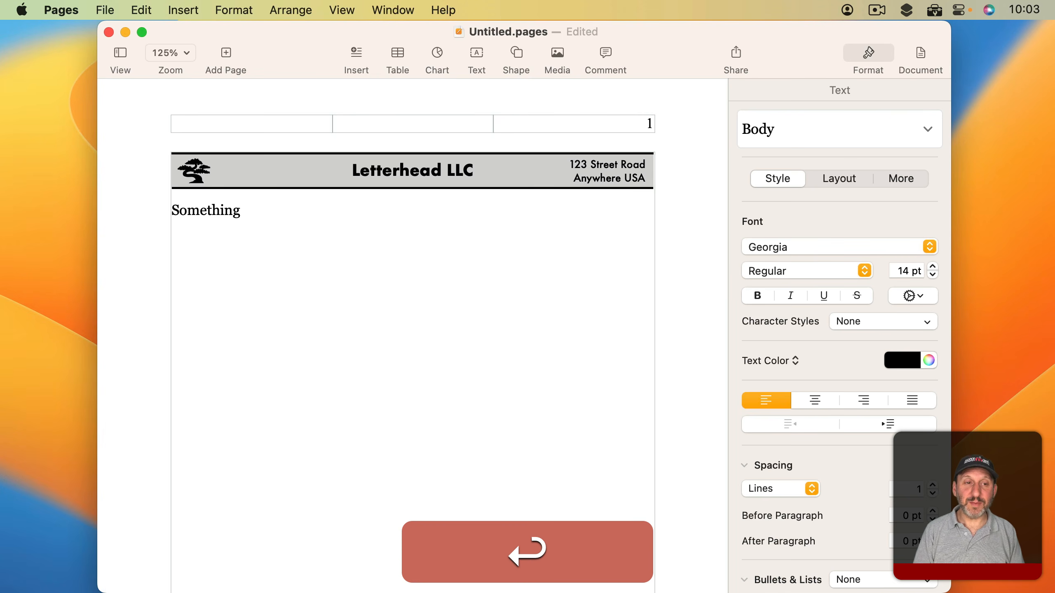
{"action": "key", "text": "shift+Up"}
{"action": "key", "text": "super+c"}
{"action": "key", "text": "super+v"}
{"action": "key", "text": "super+v"}
{"action": "key", "text": "super+v"}
{"action": "key", "text": "super+v"}
{"action": "key", "text": "super+v"}
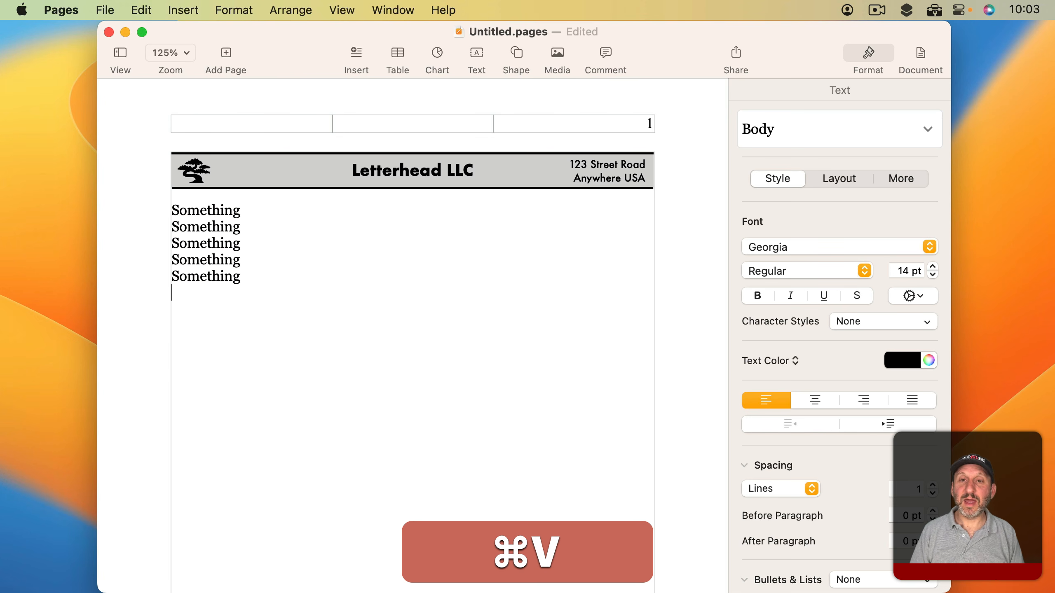
{"action": "key", "text": "super+v"}
{"action": "key", "text": "super+v"}
{"action": "key", "text": "super+v"}
{"action": "key", "text": "super+v"}
{"action": "key", "text": "super+v"}
{"action": "key", "text": "super+v"}
{"action": "key", "text": "super+v"}
{"action": "key", "text": "super+v"}
{"action": "key", "text": "super+v"}
{"action": "key", "text": "super+v"}
{"action": "key", "text": "super+v"}
{"action": "key", "text": "super+v"}
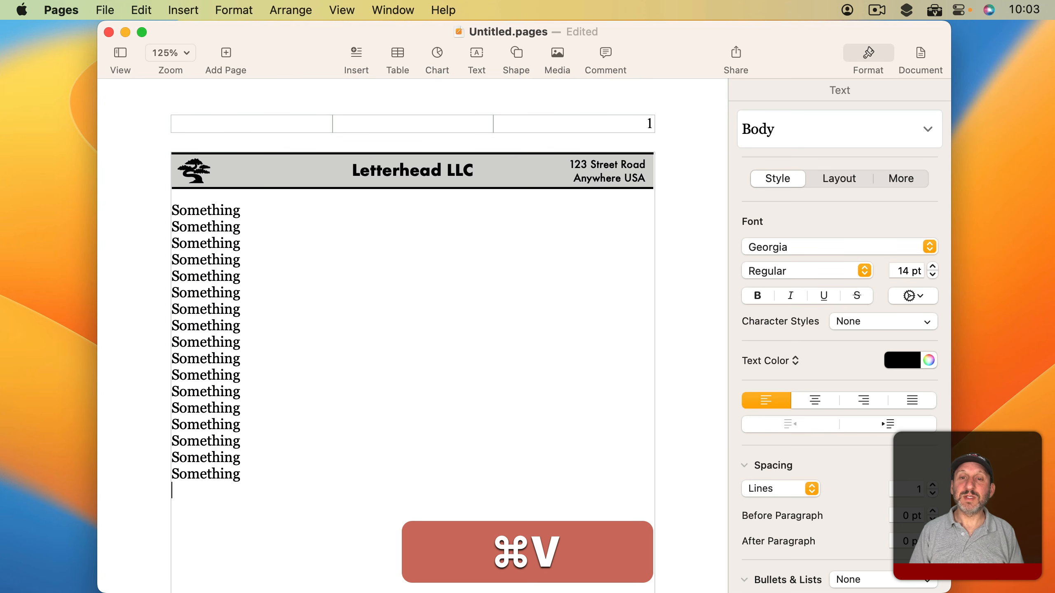
{"action": "key", "text": "super+v"}
{"action": "key", "text": "super+v"}
{"action": "key", "text": "super+v"}
{"action": "key", "text": "super+v"}
{"action": "key", "text": "super+v"}
{"action": "key", "text": "super+v"}
{"action": "key", "text": "super+v"}
{"action": "key", "text": "super+v"}
{"action": "key", "text": "super+v"}
{"action": "key", "text": "super+v"}
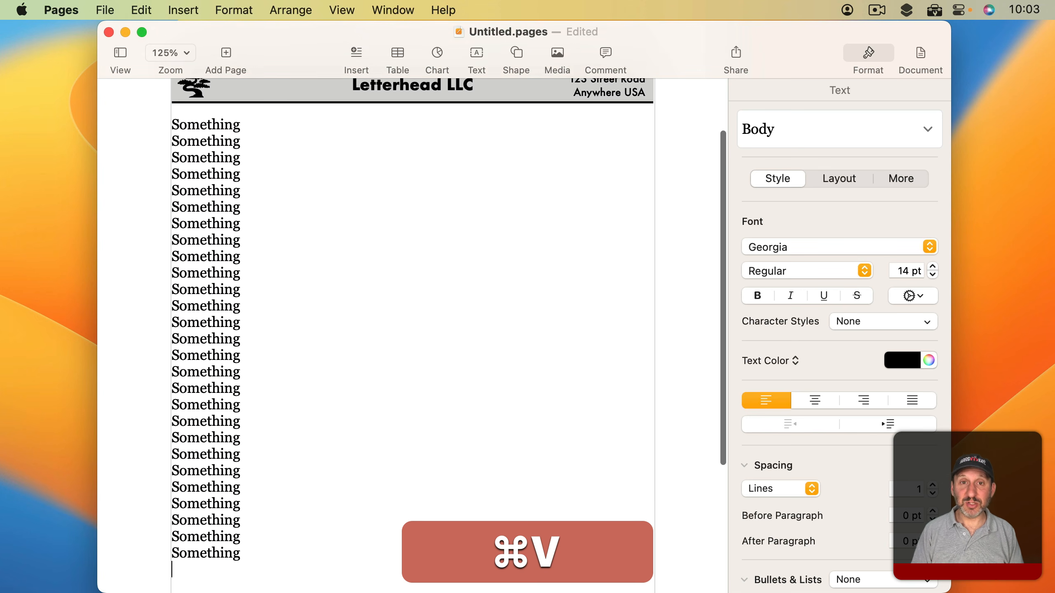
{"action": "key", "text": "super+v"}
{"action": "key", "text": "super+v"}
{"action": "key", "text": "super+v"}
{"action": "key", "text": "super+v"}
{"action": "key", "text": "super+v"}
{"action": "key", "text": "super+v"}
{"action": "key", "text": "super+v"}
{"action": "key", "text": "super+v"}
{"action": "key", "text": "super+v"}
{"action": "key", "text": "super+v"}
{"action": "key", "text": "super+v"}
{"action": "key", "text": "super+v"}
{"action": "key", "text": "super+v"}
{"action": "key", "text": "super+v"}
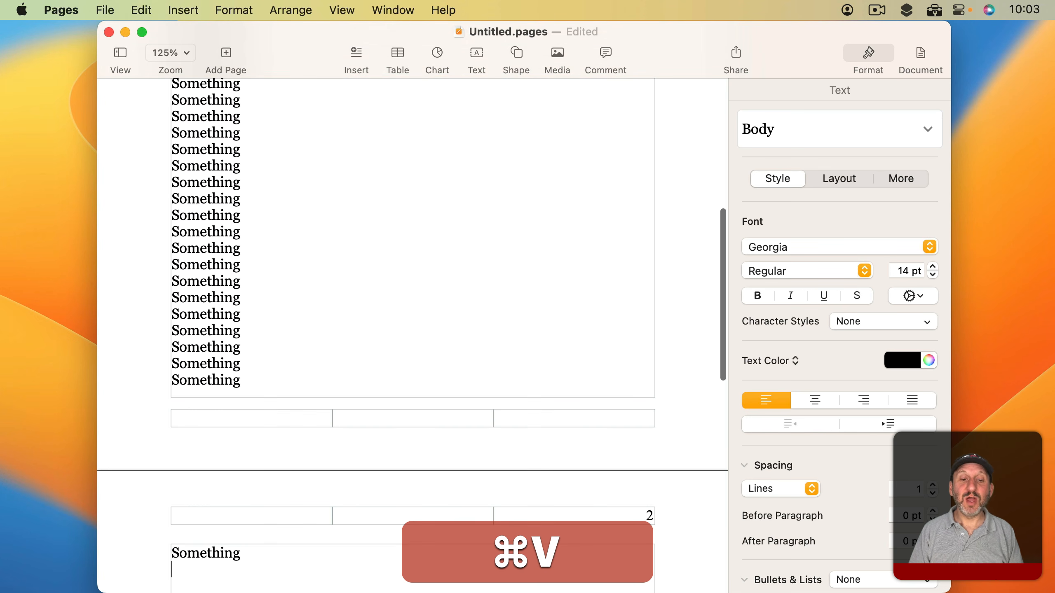
{"action": "key", "text": "super+v"}
{"action": "key", "text": "super+v"}
{"action": "key", "text": "super+v"}
{"action": "key", "text": "super+v"}
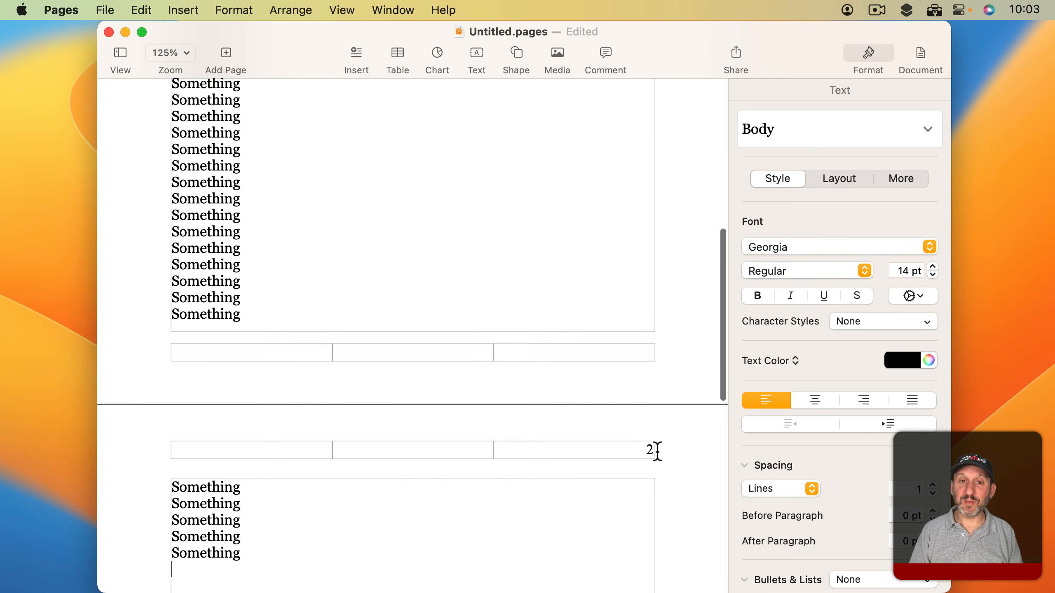
Hide the headers and footers on the first page of the section.
{"action": "scroll", "coordinate": [147, 225], "scroll_direction": "up", "scroll_amount": 20}
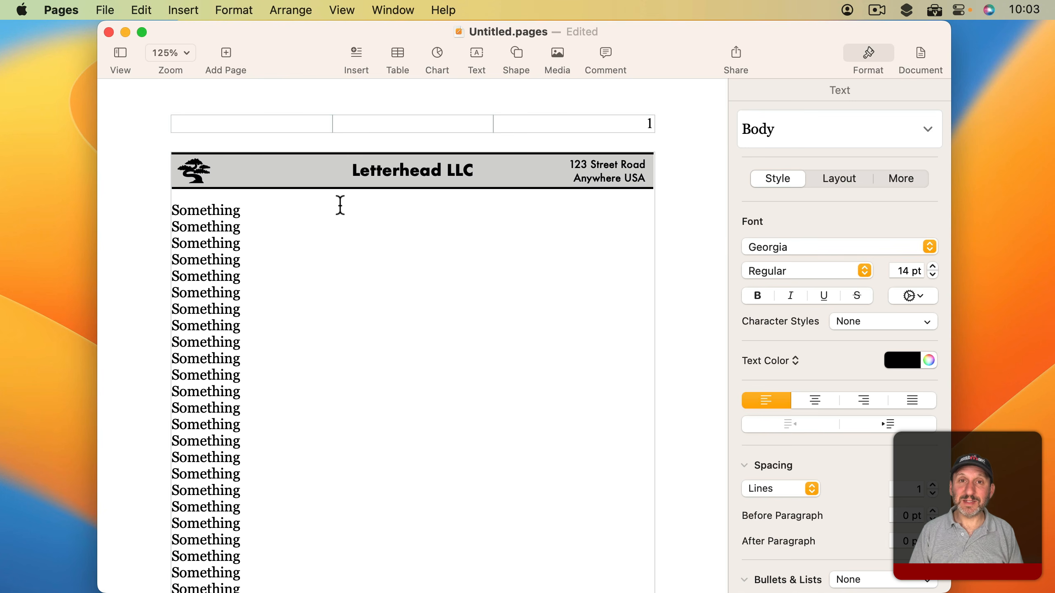
{"action": "left_click", "coordinate": [649, 121]}
{"action": "type", "text": "1"}
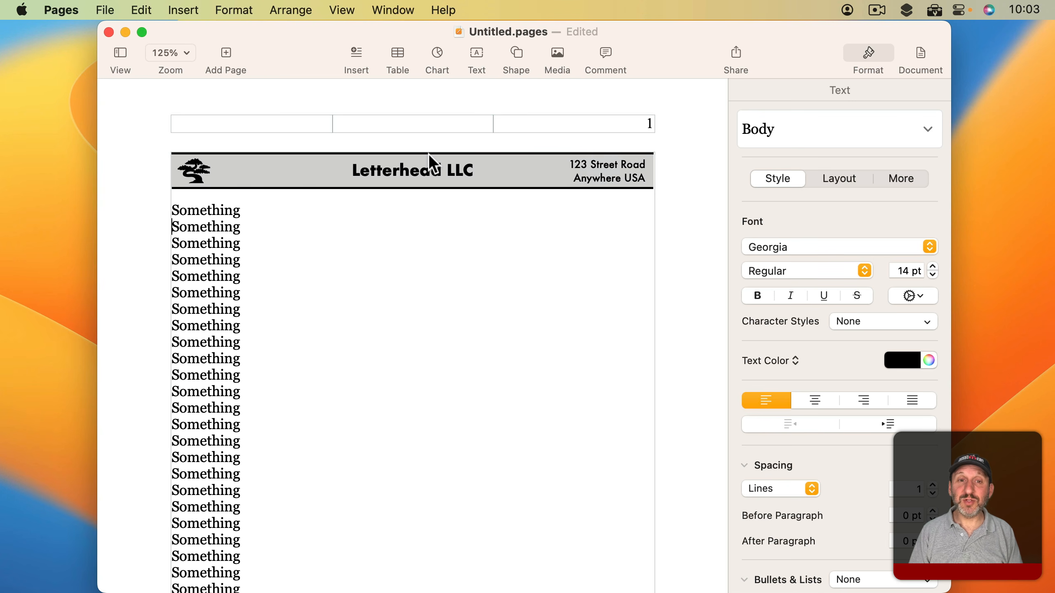
{"action": "left_click", "coordinate": [916, 53]}
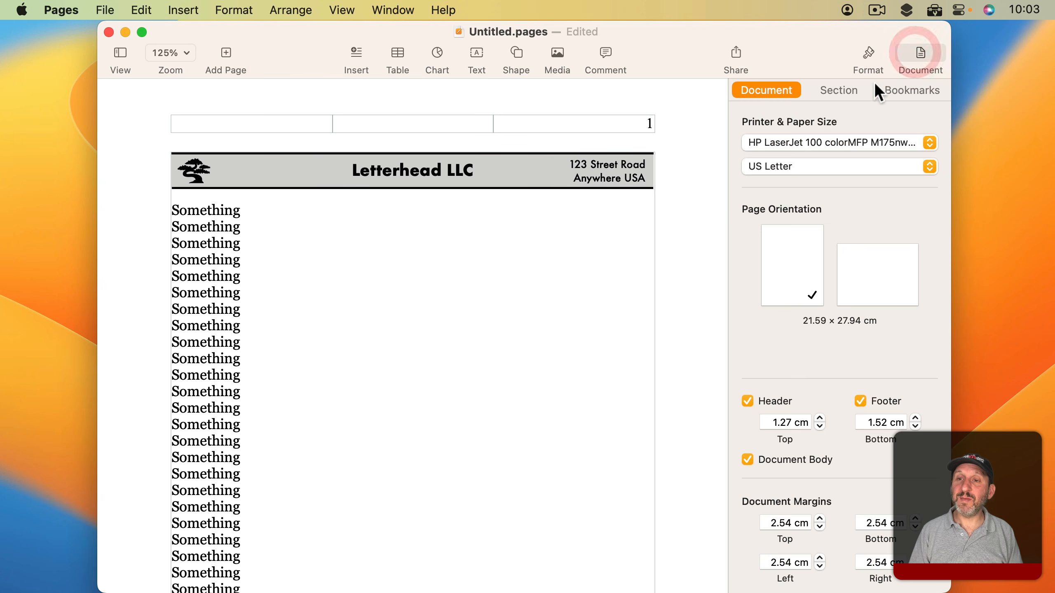
{"action": "left_click", "coordinate": [840, 91]}
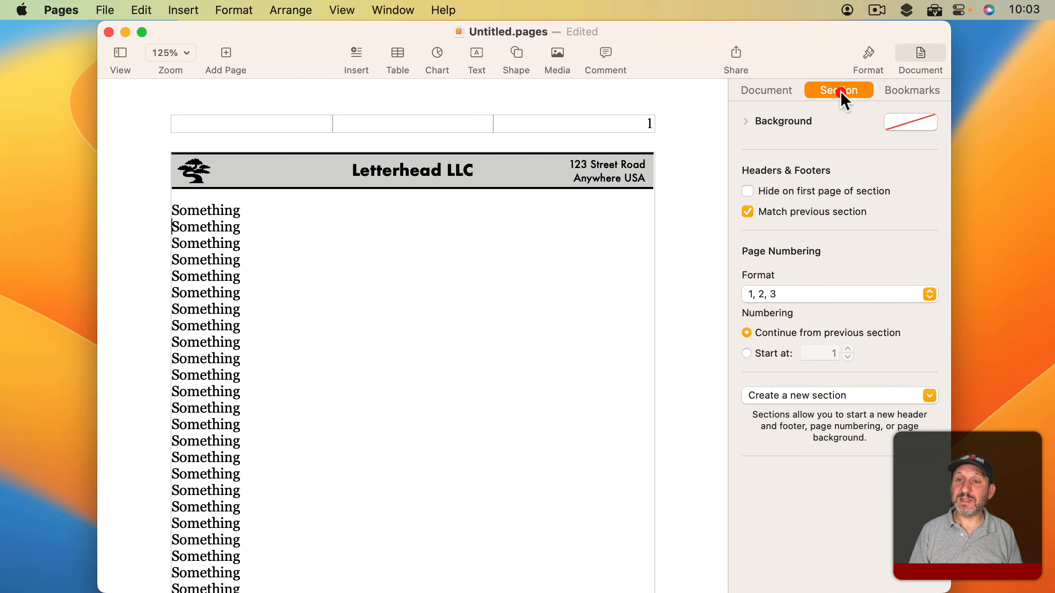
{"action": "left_click", "coordinate": [748, 191]}
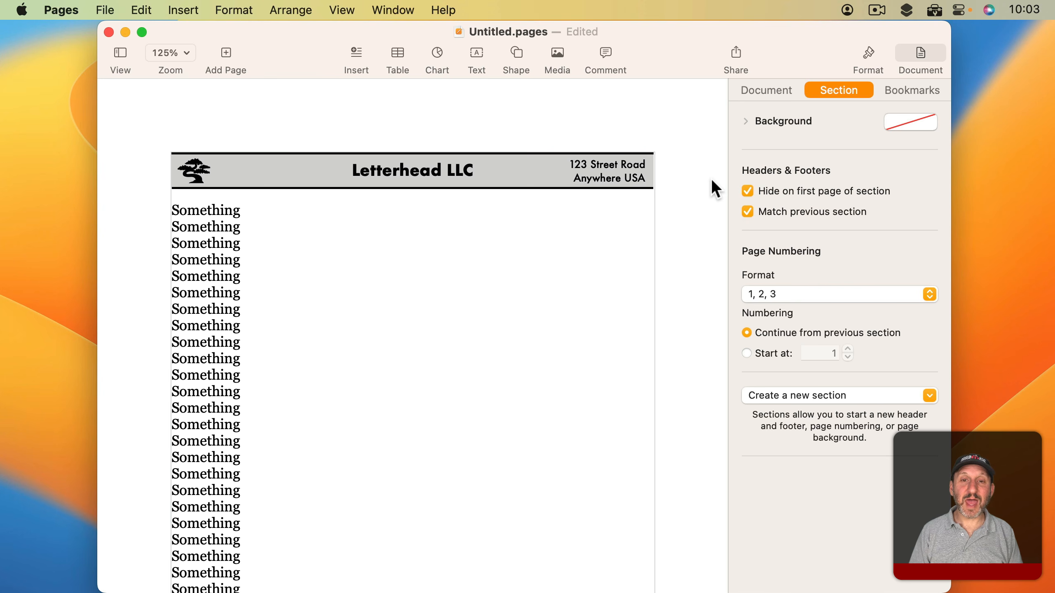
Enter "Letterhead" in the left-hand header field of the second page.
{"action": "scroll", "coordinate": [474, 277], "scroll_direction": "down", "scroll_amount": 1}
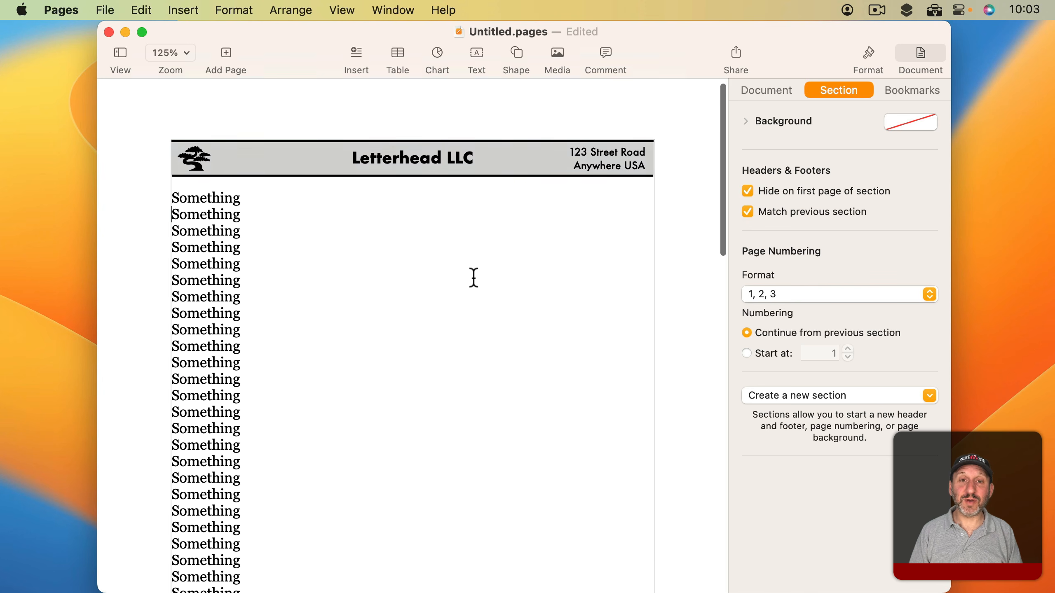
{"action": "scroll", "coordinate": [474, 278], "scroll_direction": "up", "scroll_amount": 1}
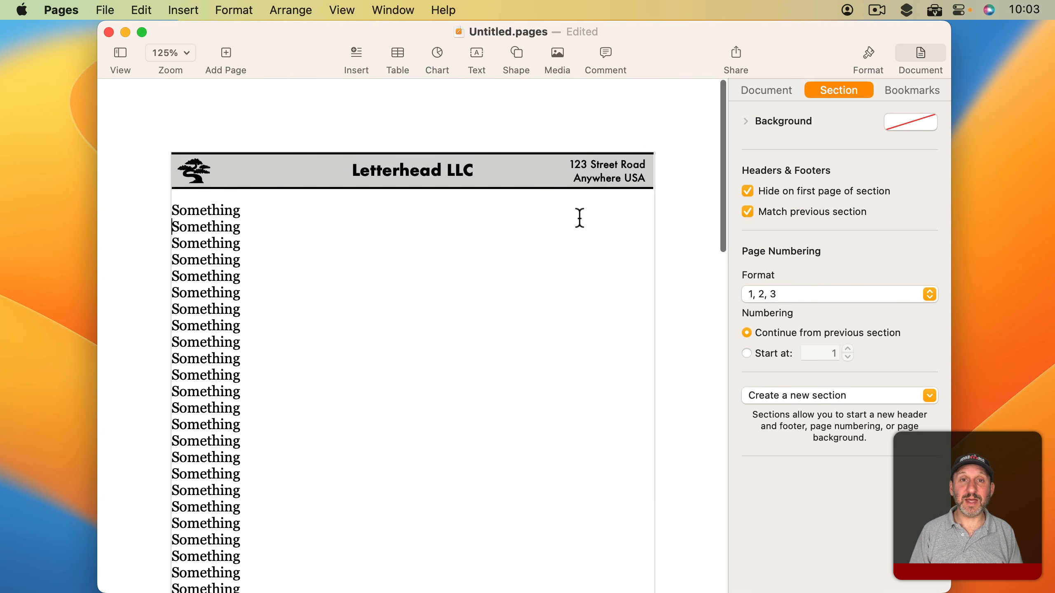
{"action": "scroll", "coordinate": [519, 318], "scroll_direction": "down", "scroll_amount": 10}
{"action": "scroll", "coordinate": [521, 319], "scroll_direction": "down", "scroll_amount": 5}
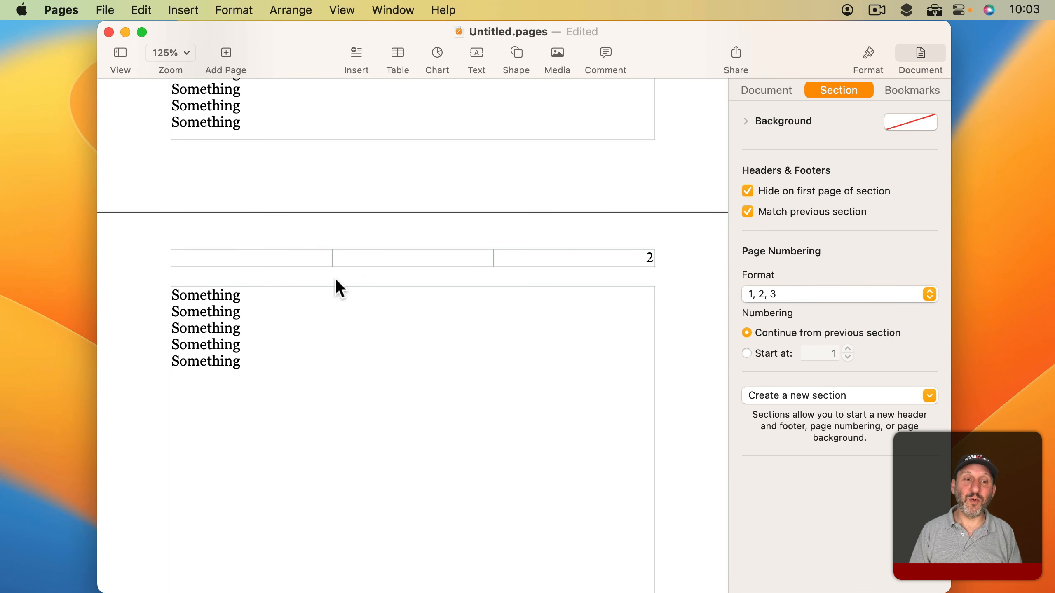
{"action": "left_click", "coordinate": [643, 259]}
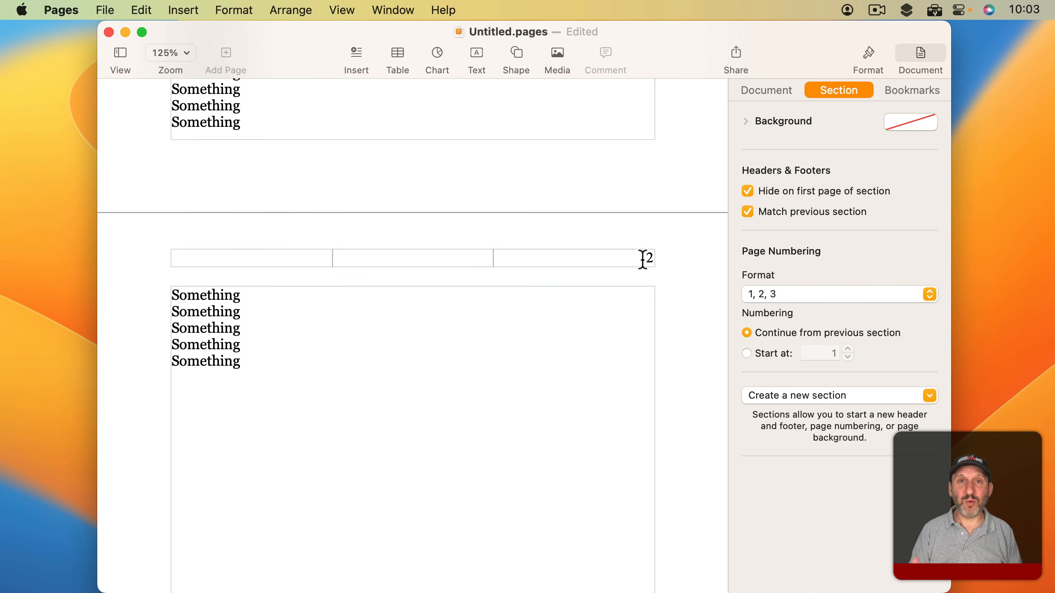
{"action": "left_click", "coordinate": [272, 257]}
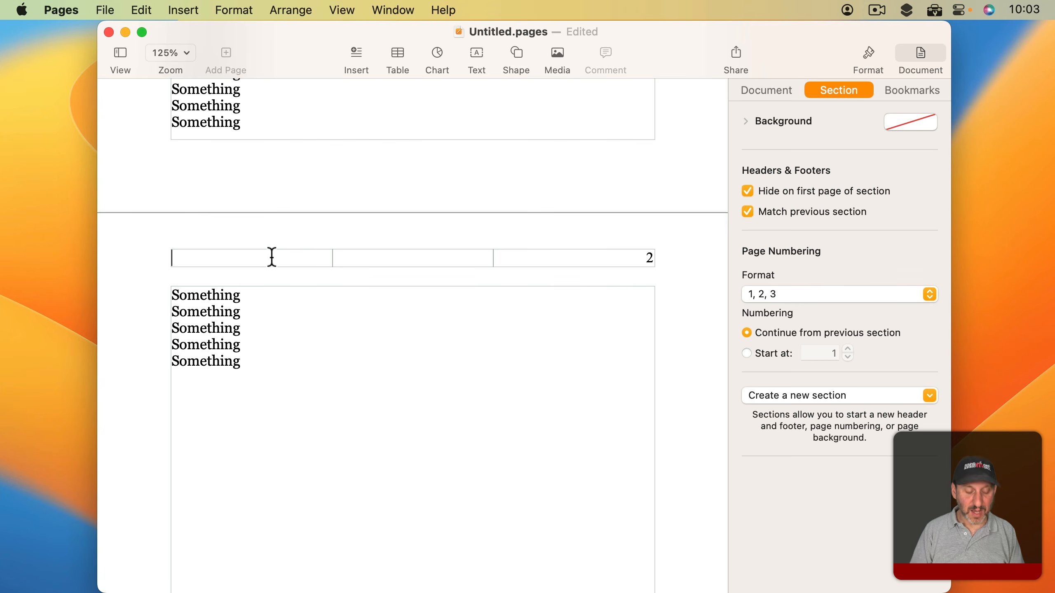
{"action": "type", "text": "Letterhead"}
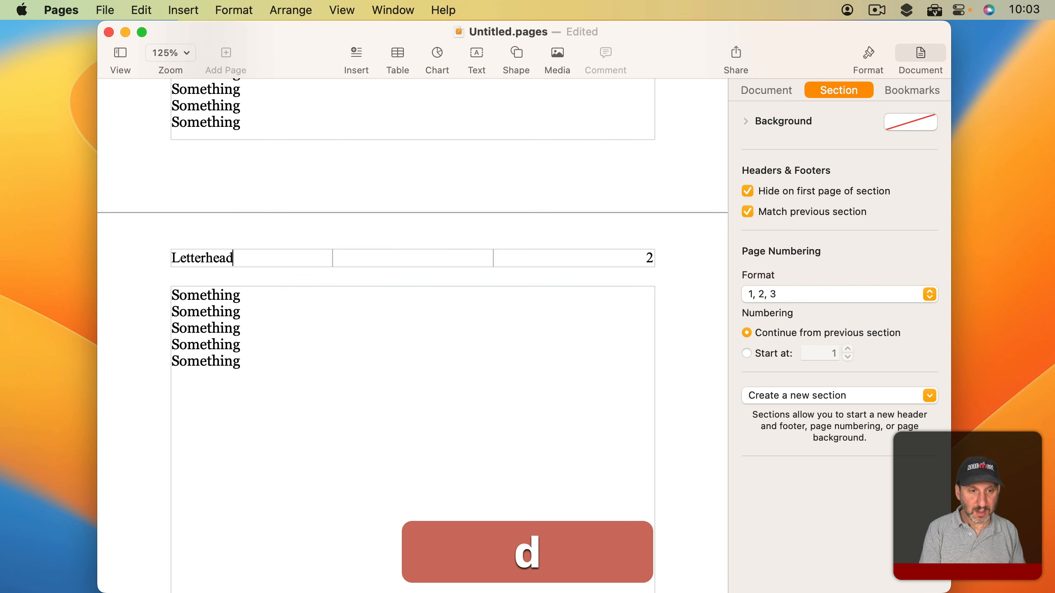
Complete the second-page header text as "Letterhead LLC" and format it in bold Futura.
{"action": "type", "text": " LLC"}
{"action": "key", "text": "super+a"}
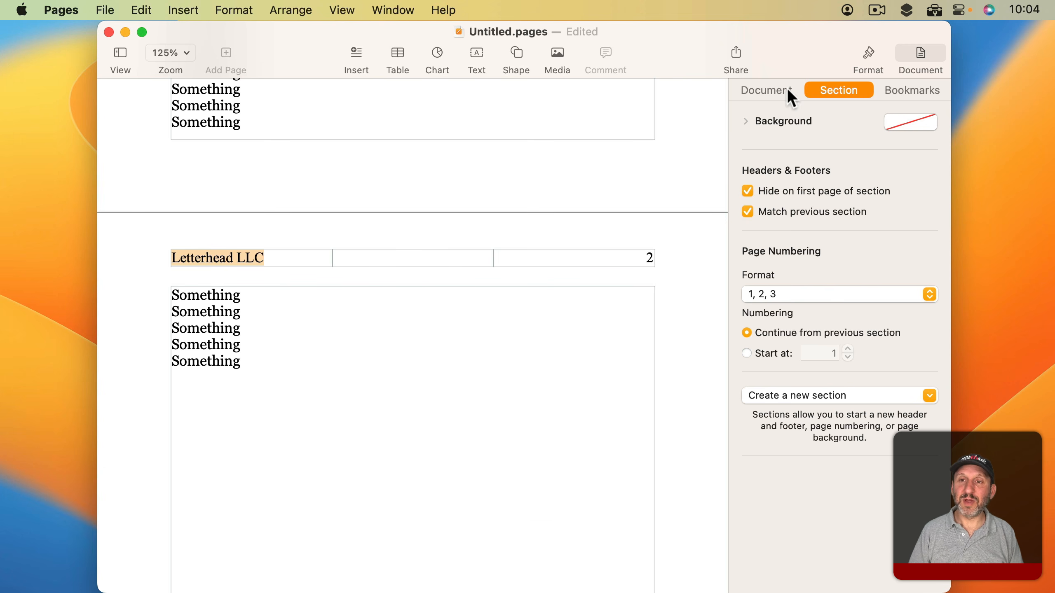
{"action": "left_click", "coordinate": [865, 52]}
{"action": "left_click", "coordinate": [852, 245]}
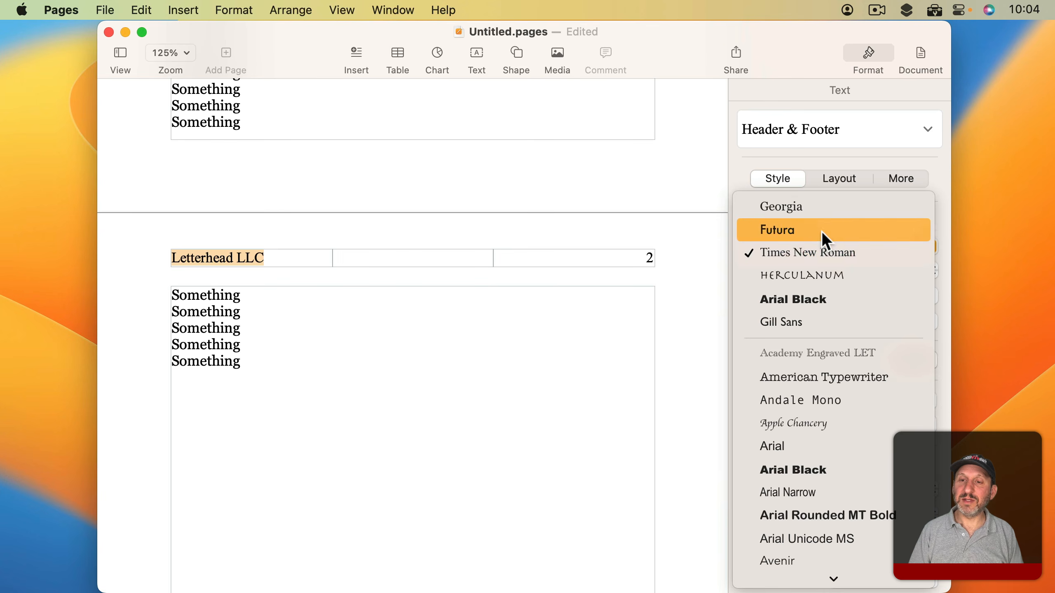
{"action": "left_click", "coordinate": [820, 232]}
{"action": "left_click", "coordinate": [764, 291]}
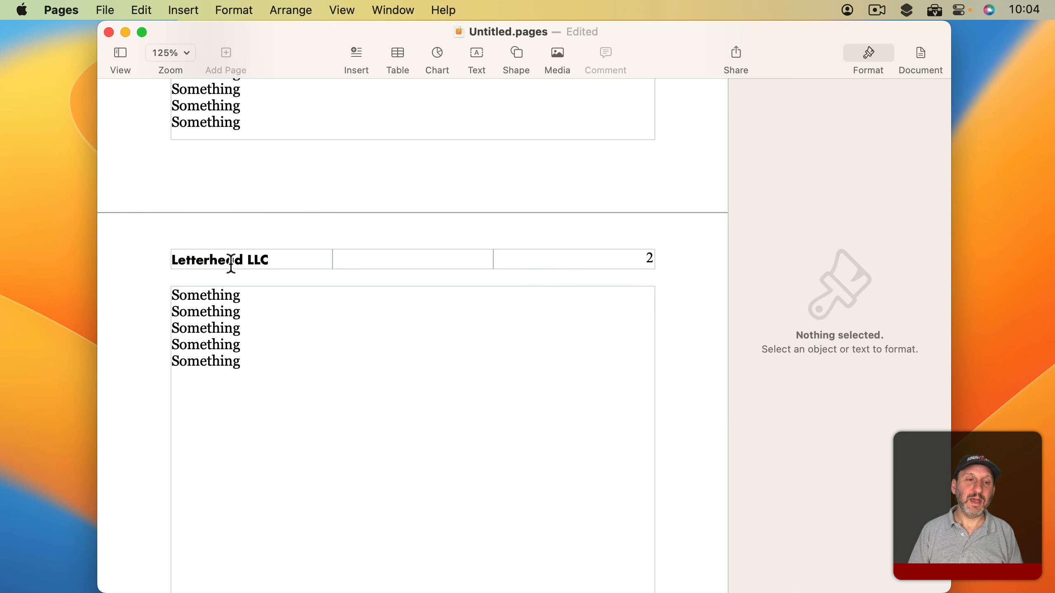
Move the first page's letterhead banner up into the header area, showing the first-page header for alignment and hiding it again.
{"action": "scroll", "coordinate": [267, 329], "scroll_direction": "up", "scroll_amount": 2}
{"action": "scroll", "coordinate": [267, 328], "scroll_direction": "up", "scroll_amount": 15}
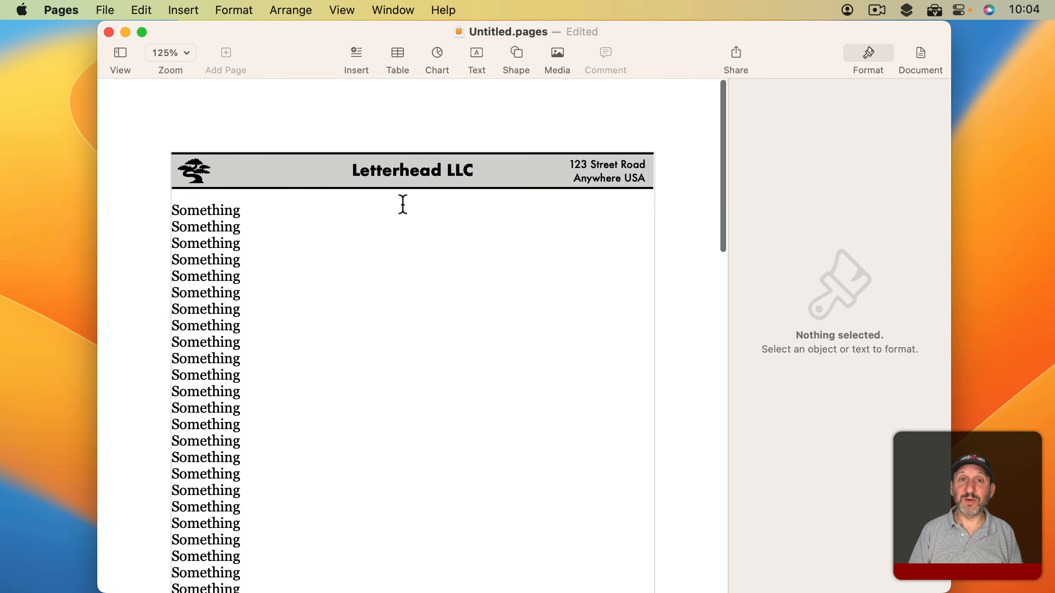
{"action": "left_click", "coordinate": [267, 155]}
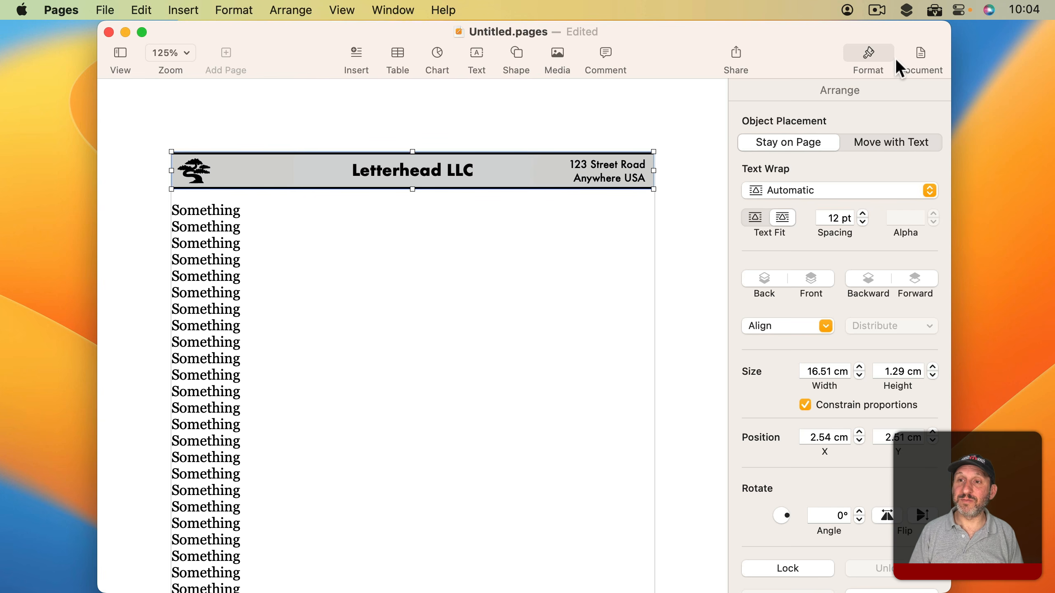
{"action": "left_click", "coordinate": [920, 52]}
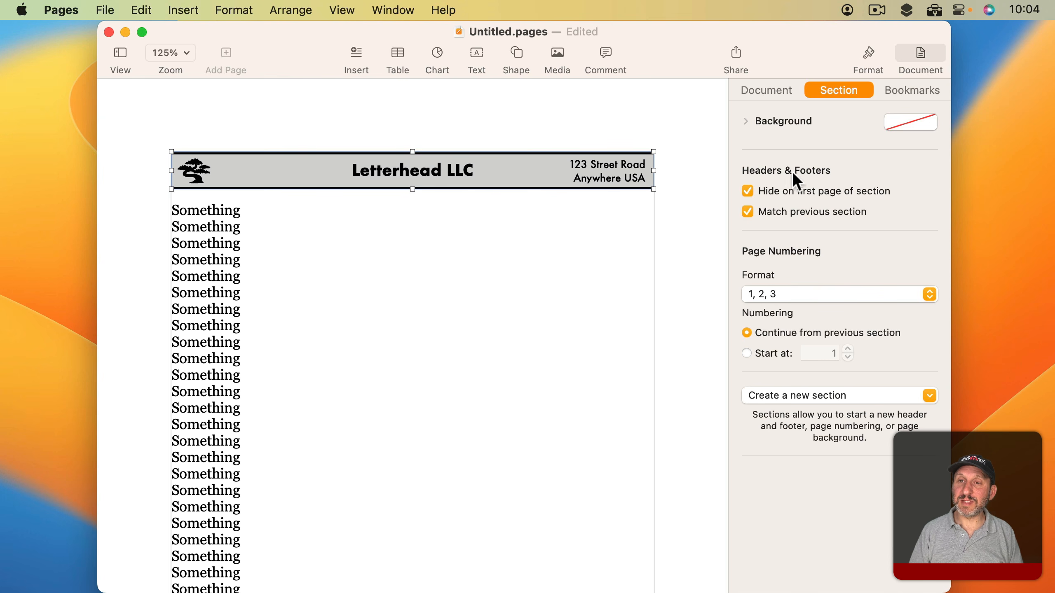
{"action": "left_click", "coordinate": [781, 189]}
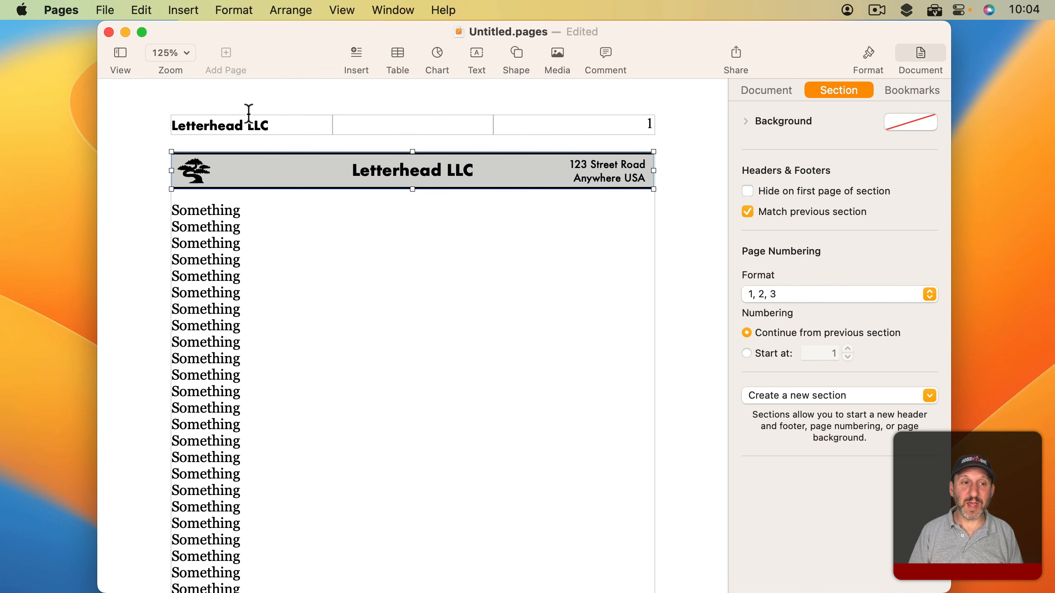
{"action": "left_click_drag", "start_coordinate": [290, 170], "coordinate": [286, 136]}
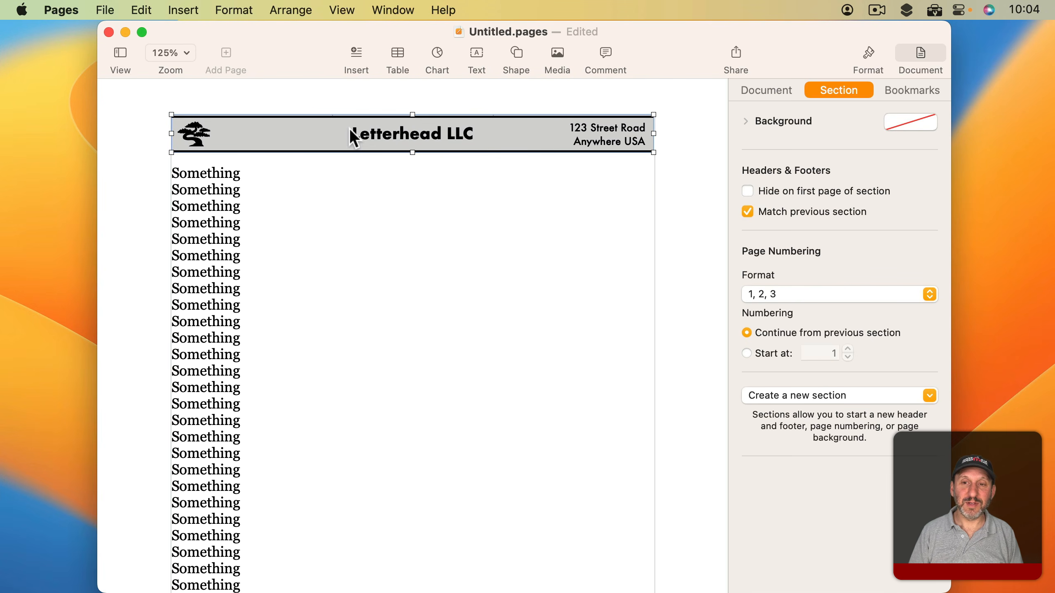
{"action": "left_click", "coordinate": [786, 188]}
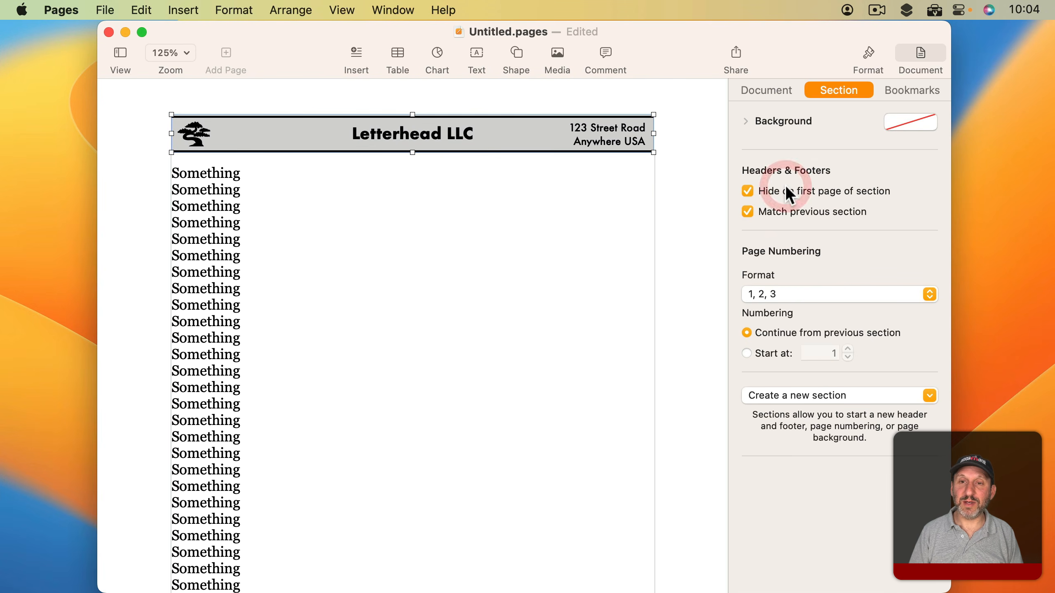
{"action": "left_click", "coordinate": [688, 156]}
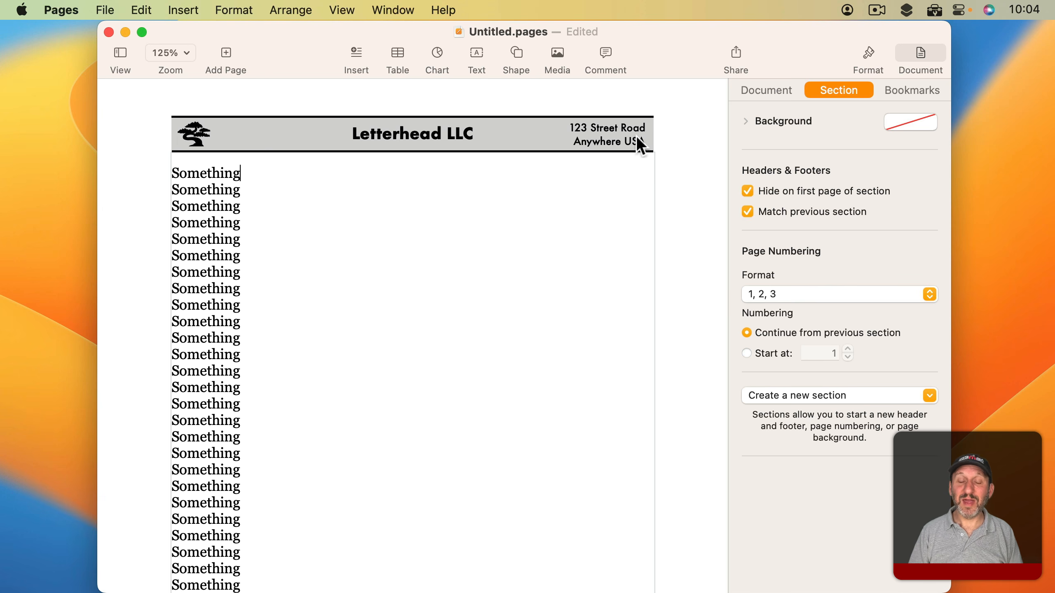
{"action": "scroll", "coordinate": [397, 248], "scroll_direction": "down", "scroll_amount": 15}
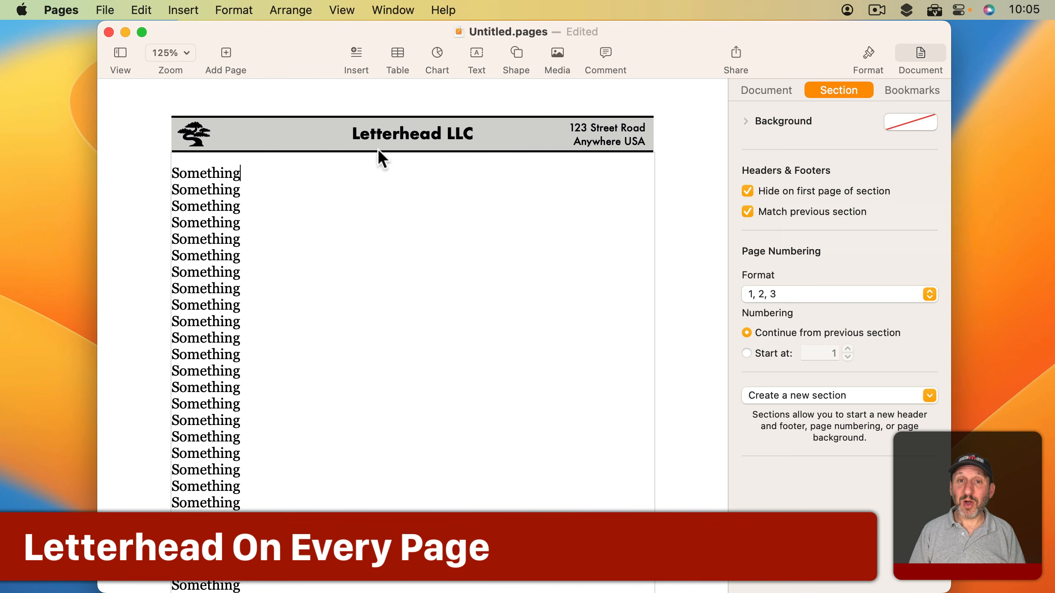
Show the header on the first page, with the banner moved below it, and delete the page number and "Letterhead LLC" from its fields.
{"action": "left_click", "coordinate": [763, 190]}
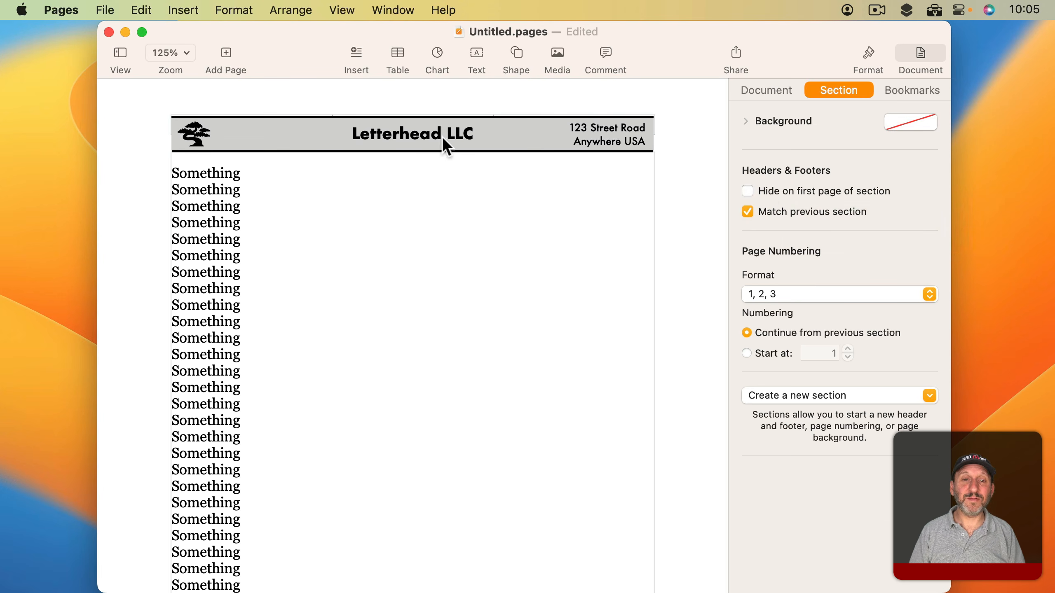
{"action": "left_click_drag", "start_coordinate": [442, 136], "coordinate": [415, 180]}
{"action": "left_click", "coordinate": [617, 120]}
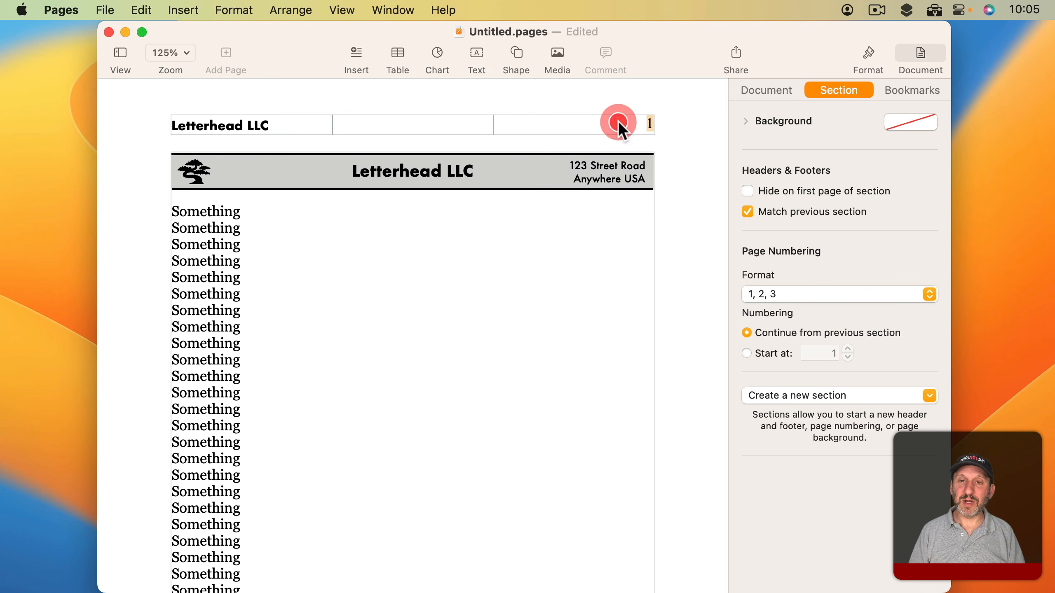
{"action": "key", "text": "BackSpace"}
{"action": "triple_click", "coordinate": [278, 122]}
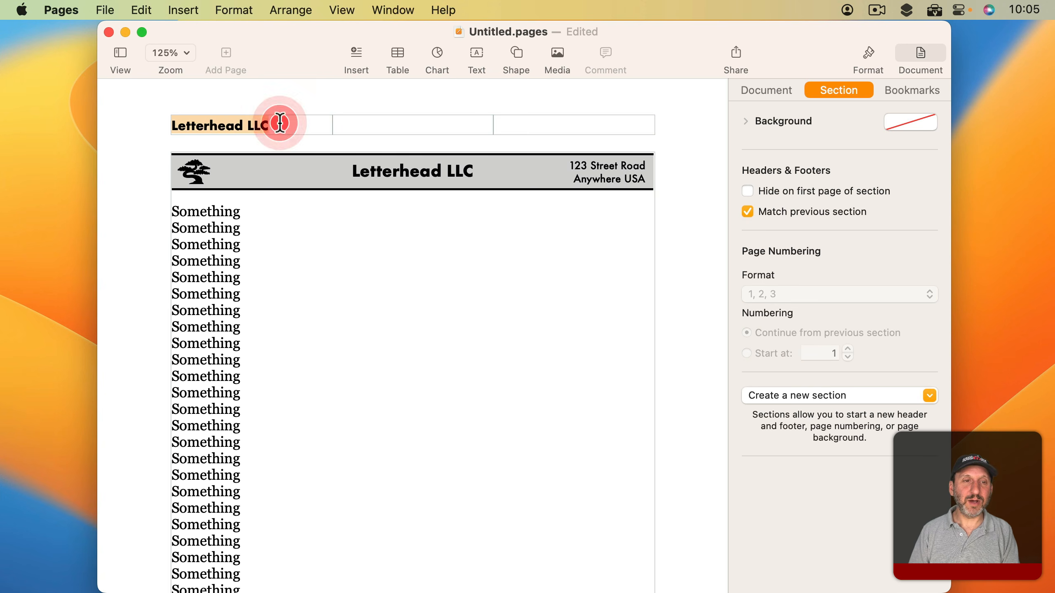
{"action": "key", "text": "BackSpace"}
Cut the letterhead banner from the page and paste it into the middle header field so it repeats on every page.
{"action": "left_click", "coordinate": [311, 170]}
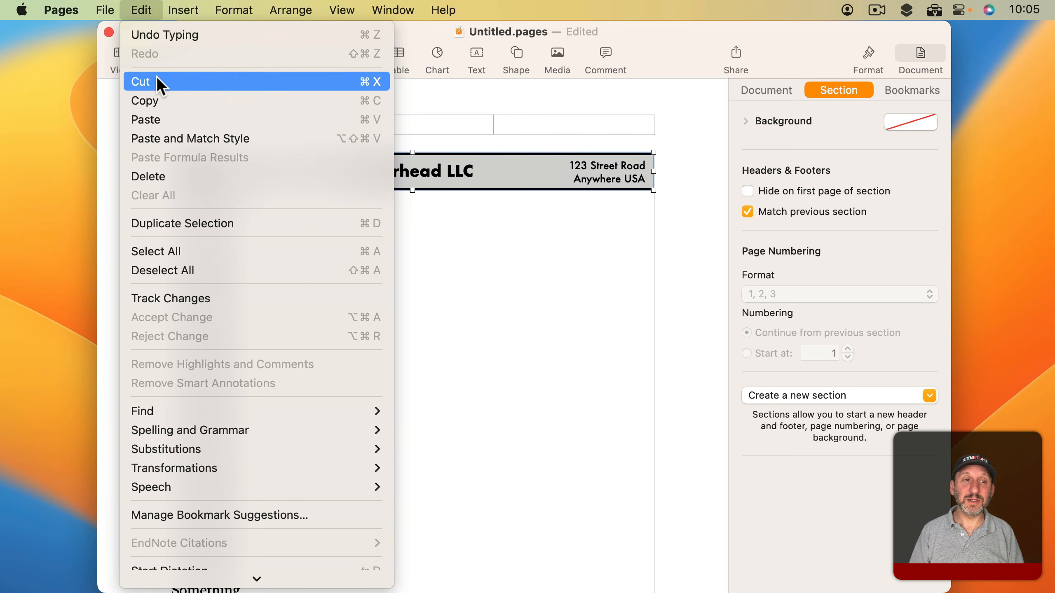
{"action": "left_click", "coordinate": [161, 82]}
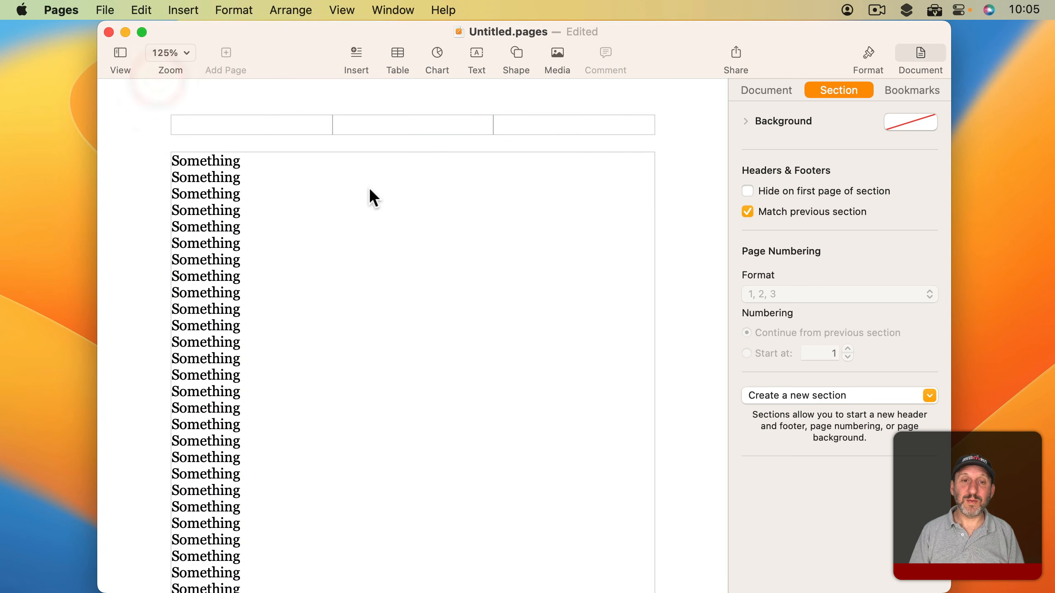
{"action": "left_click", "coordinate": [388, 125]}
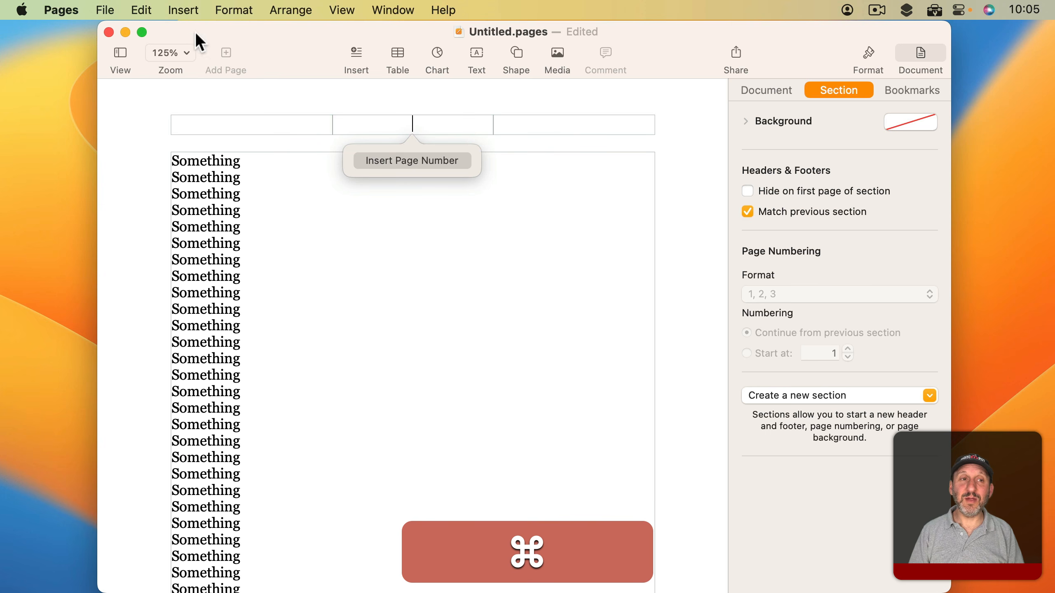
{"action": "left_click", "coordinate": [141, 10]}
{"action": "left_click", "coordinate": [165, 118]}
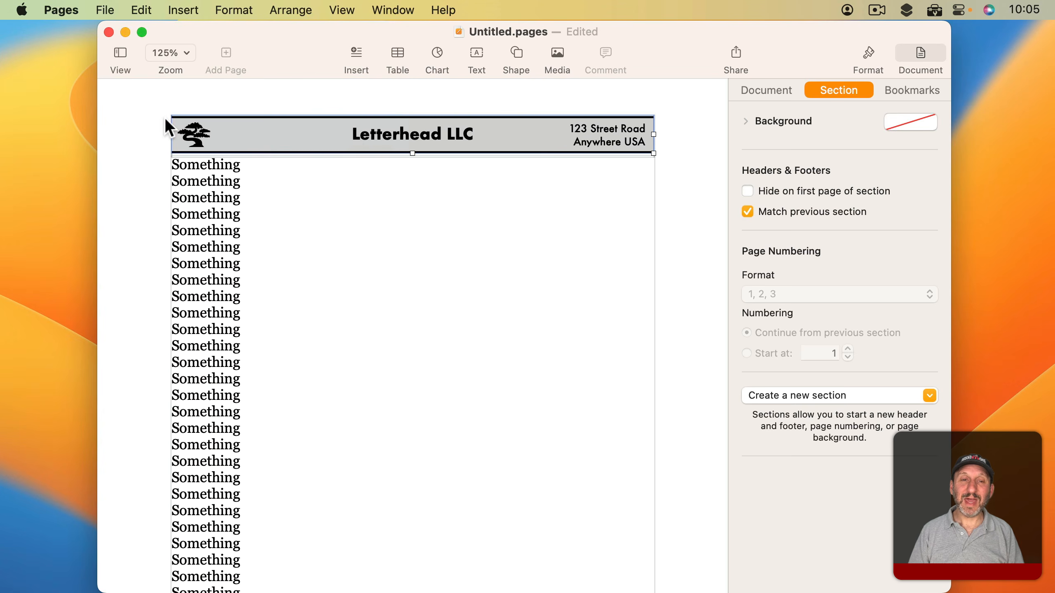
{"action": "left_click", "coordinate": [148, 167]}
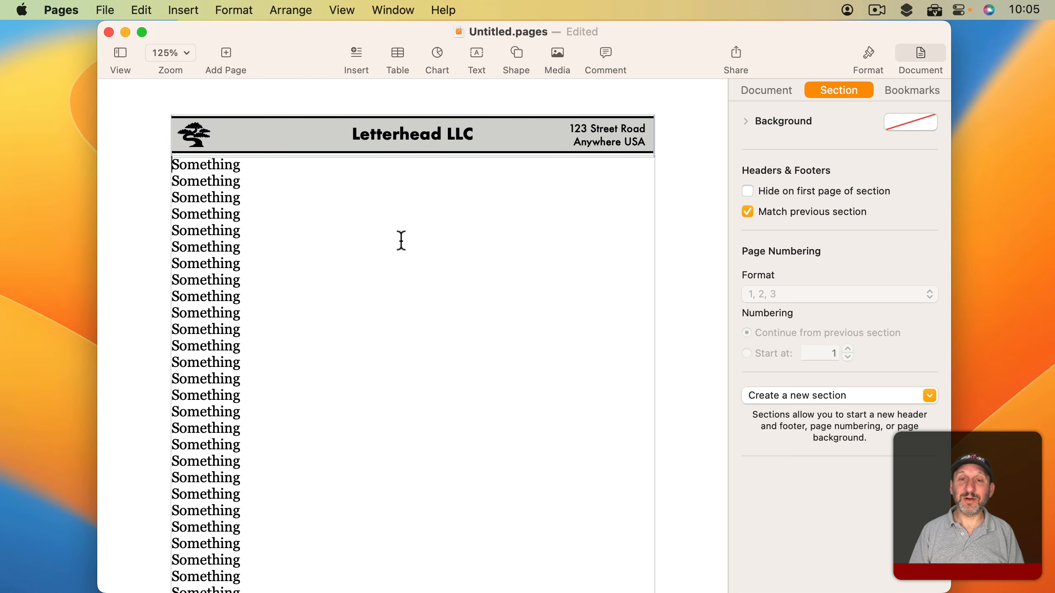
{"action": "scroll", "coordinate": [401, 241], "scroll_direction": "down", "scroll_amount": 15}
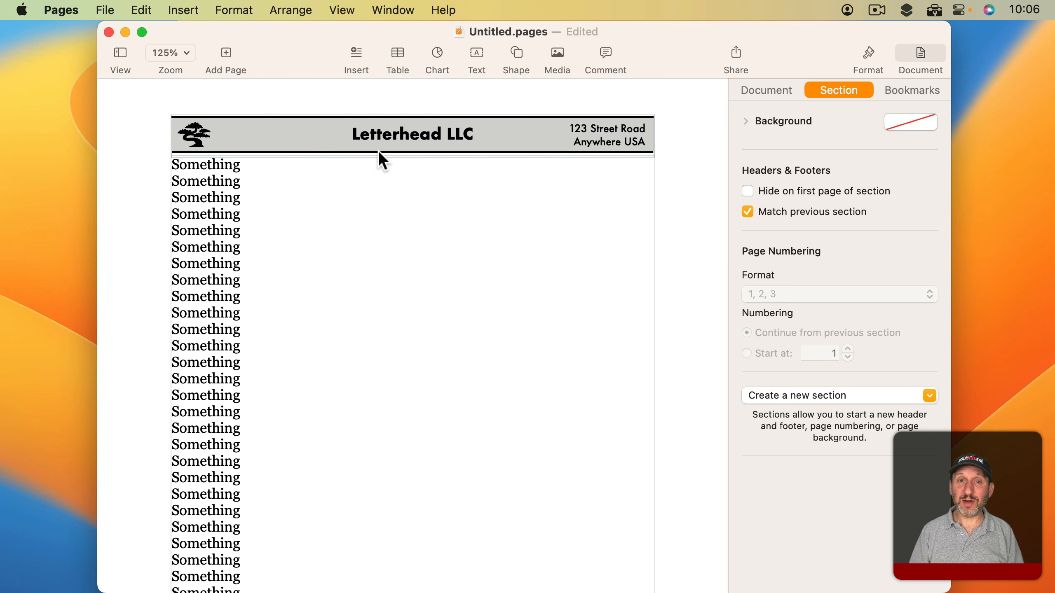
Try cutting the letterhead from the header and pasting it onto the page, and undo both changes.
{"action": "left_click", "coordinate": [552, 146]}
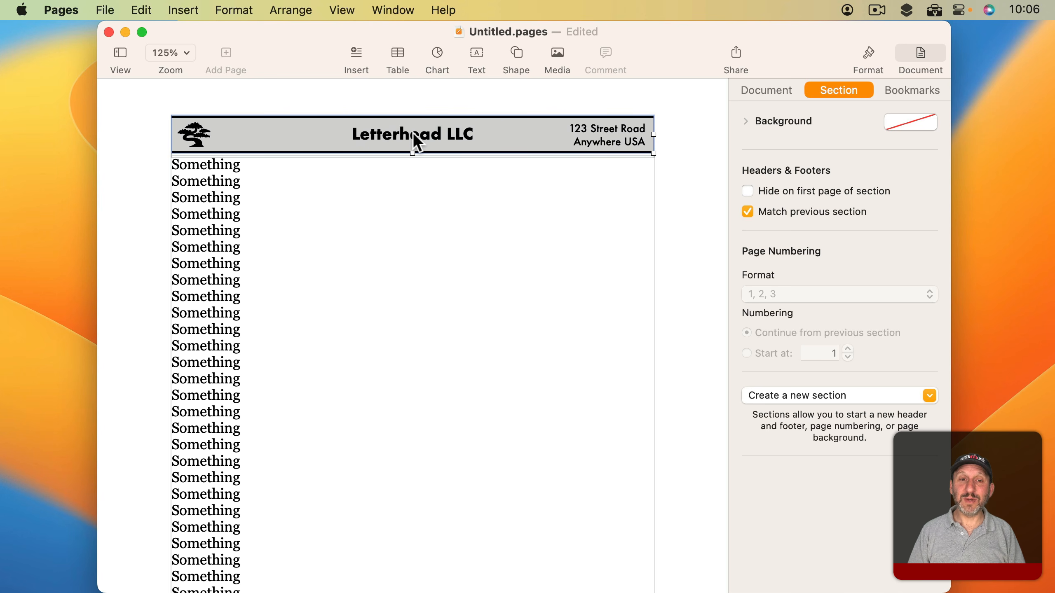
{"action": "key", "text": "super+x"}
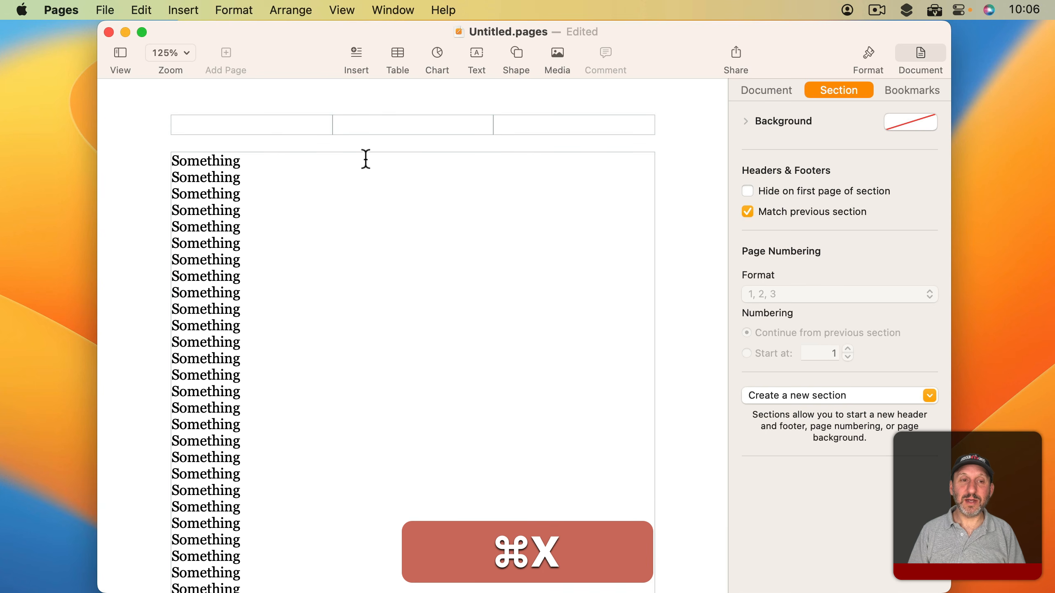
{"action": "key", "text": "super+v"}
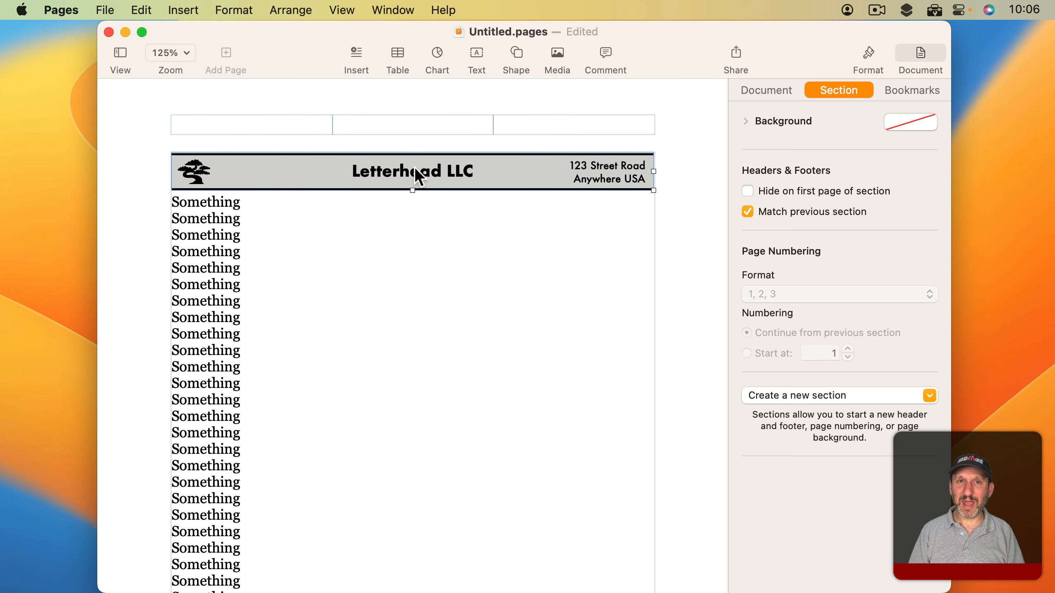
{"action": "key", "text": "super+z"}
{"action": "key", "text": "super+z"}
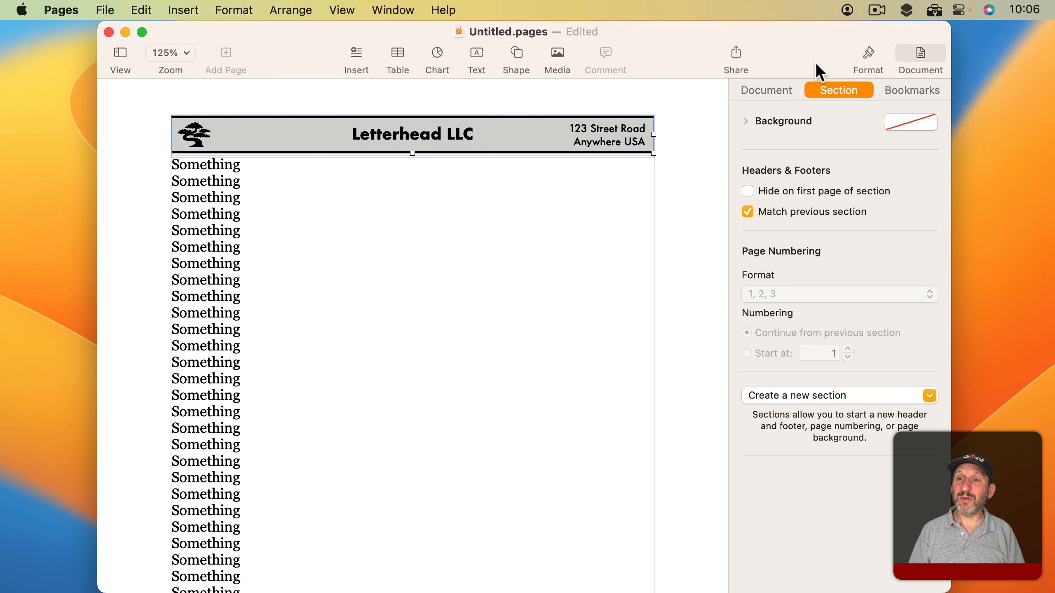
Move the letterhead out of the header onto the page, place it just below the header fields, and try selecting its individual elements.
{"action": "left_click", "coordinate": [868, 56]}
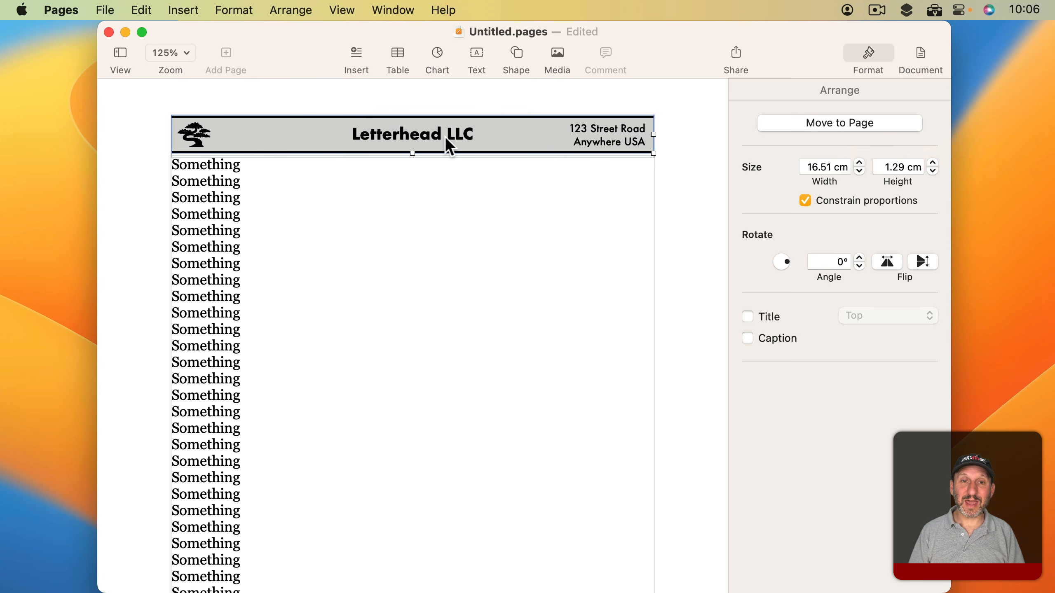
{"action": "left_click", "coordinate": [825, 123]}
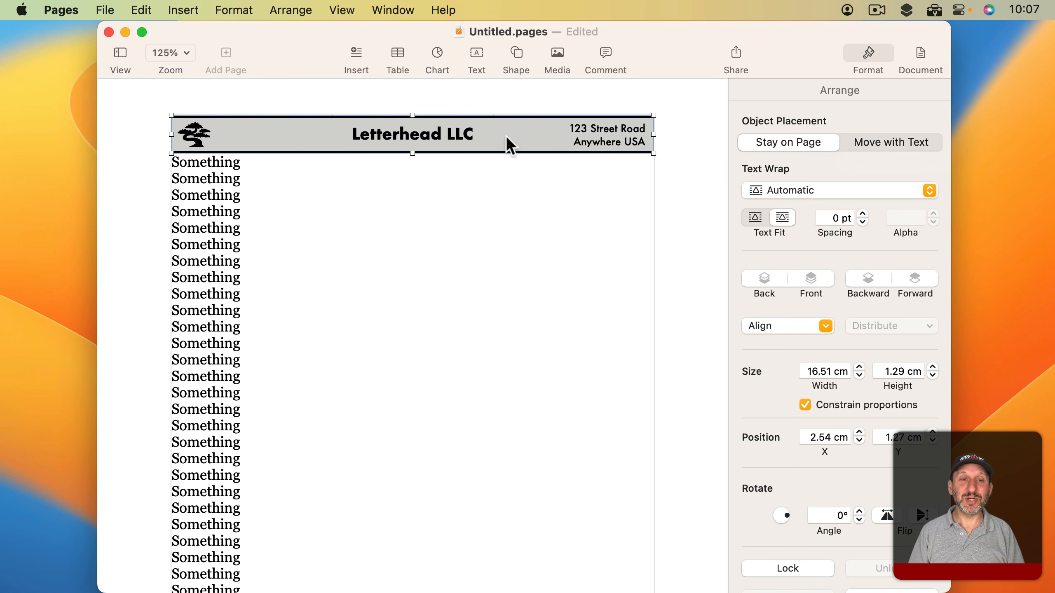
{"action": "left_click_drag", "start_coordinate": [510, 146], "coordinate": [423, 174]}
{"action": "left_click", "coordinate": [374, 172]}
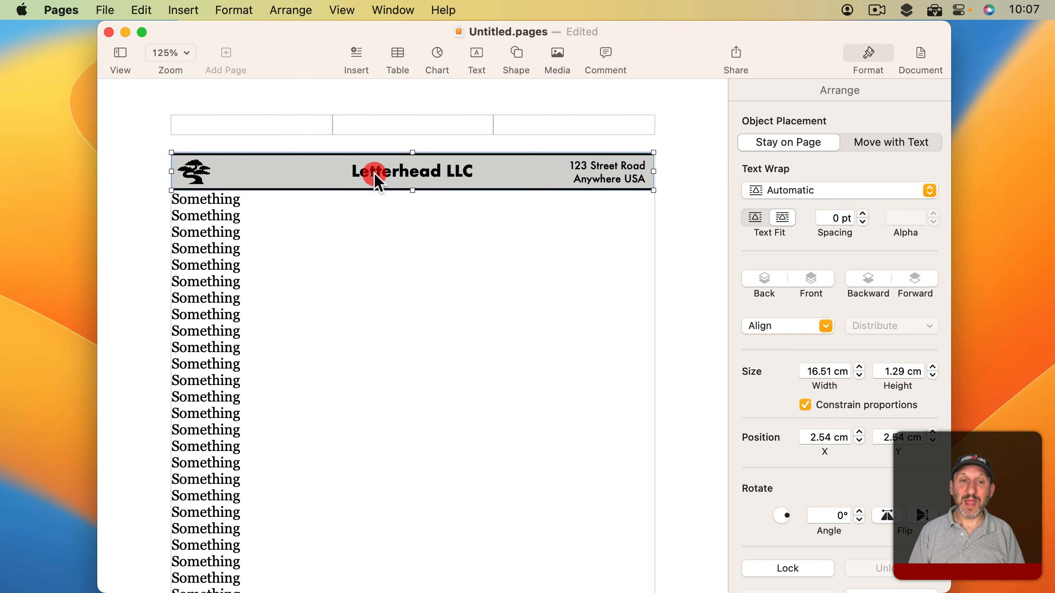
{"action": "left_click", "coordinate": [196, 171]}
{"action": "left_click", "coordinate": [617, 170]}
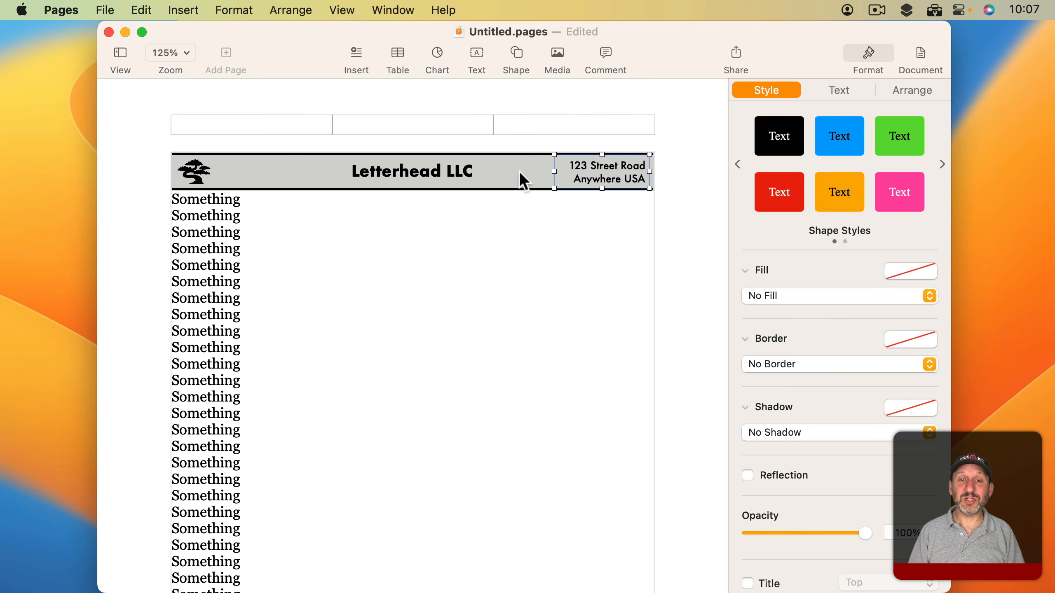
{"action": "left_click", "coordinate": [105, 183]}
{"action": "left_click", "coordinate": [264, 183]}
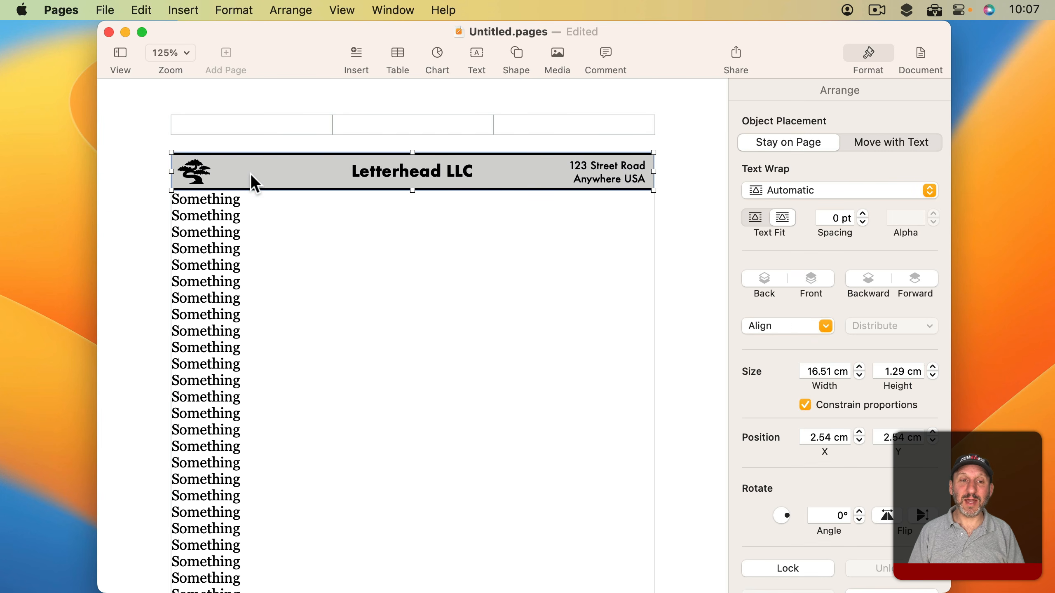
Cut the letterhead group from the page, paste it back into the middle header field, and select it there.
{"action": "key", "text": "cmd+x"}
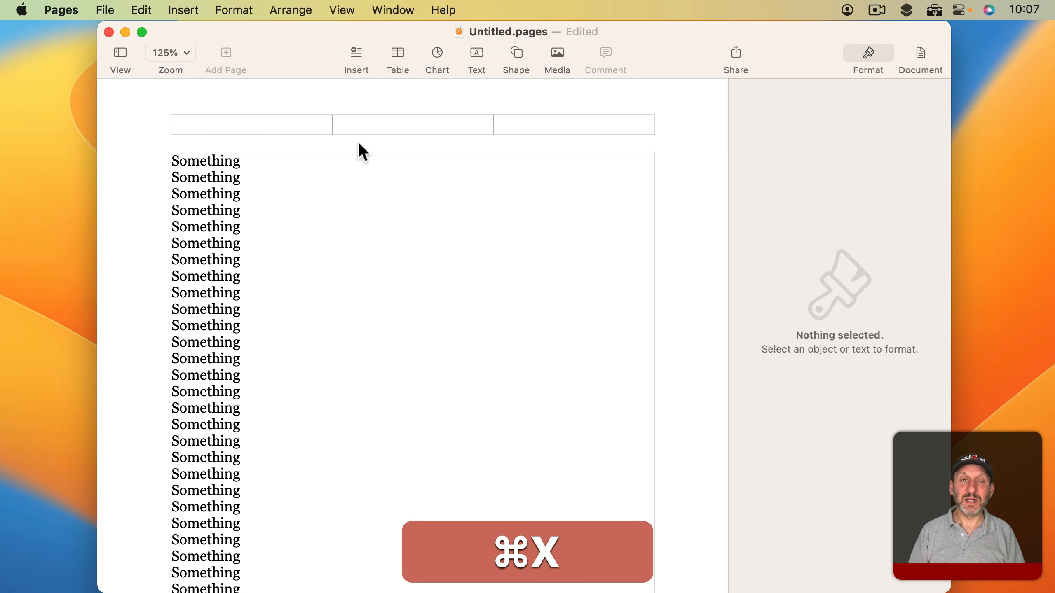
{"action": "left_click", "coordinate": [379, 124]}
{"action": "key", "text": "cmd+v"}
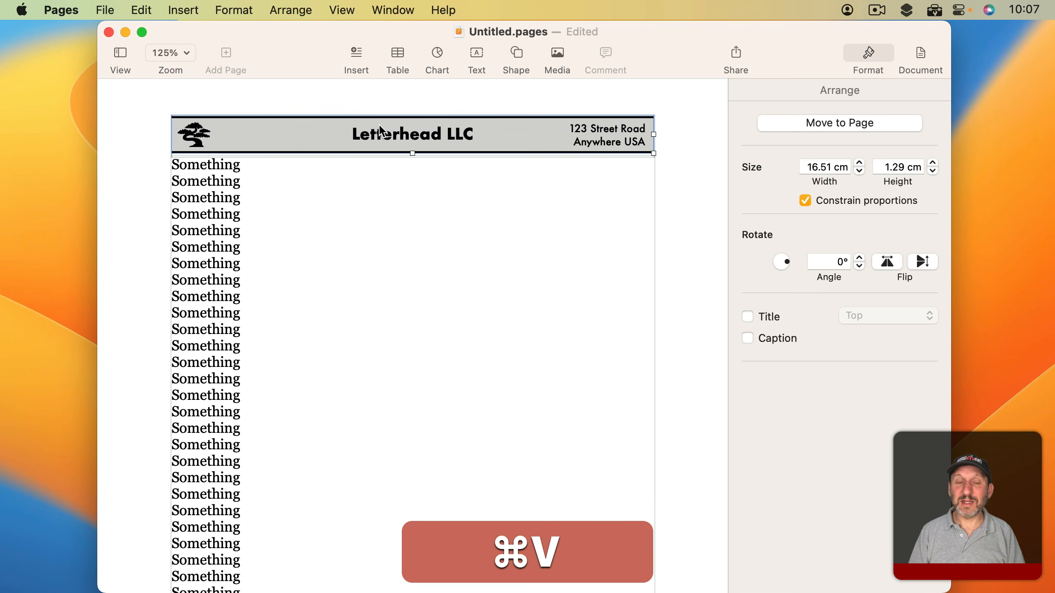
{"action": "left_click", "coordinate": [151, 141]}
{"action": "left_click", "coordinate": [331, 132]}
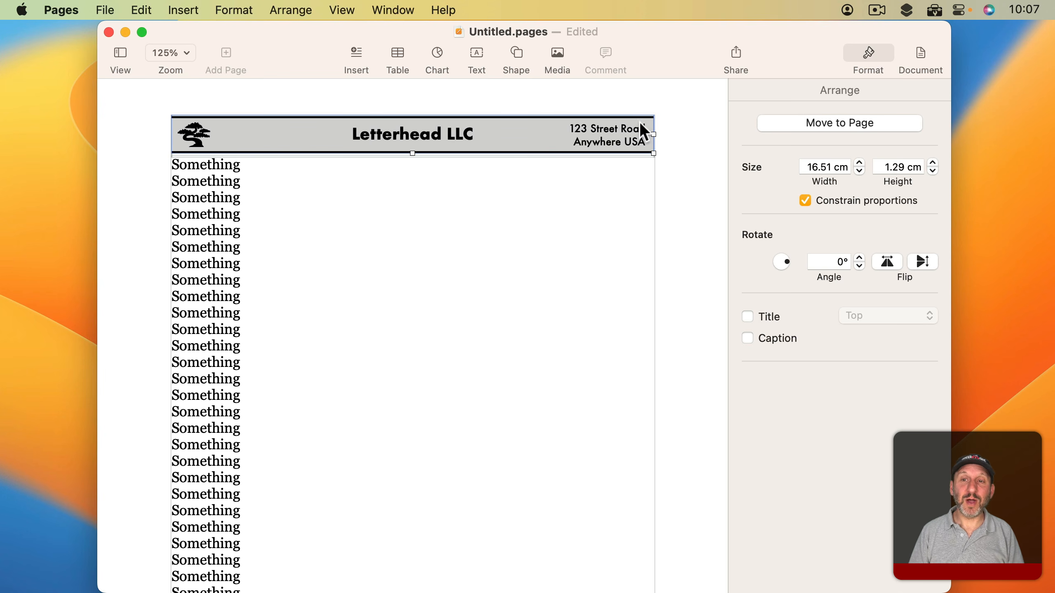
Move the letterhead out of the header onto the page below the second body line, and paste a second copy of it.
{"action": "left_click", "coordinate": [813, 124]}
{"action": "left_click_drag", "start_coordinate": [472, 136], "coordinate": [370, 245]}
{"action": "key", "text": "alt+super+c"}
{"action": "key", "text": "super+v"}
Ungroup the upper copy of the letterhead, just below the header fields, into its separate elements.
{"action": "left_click", "coordinate": [378, 175]}
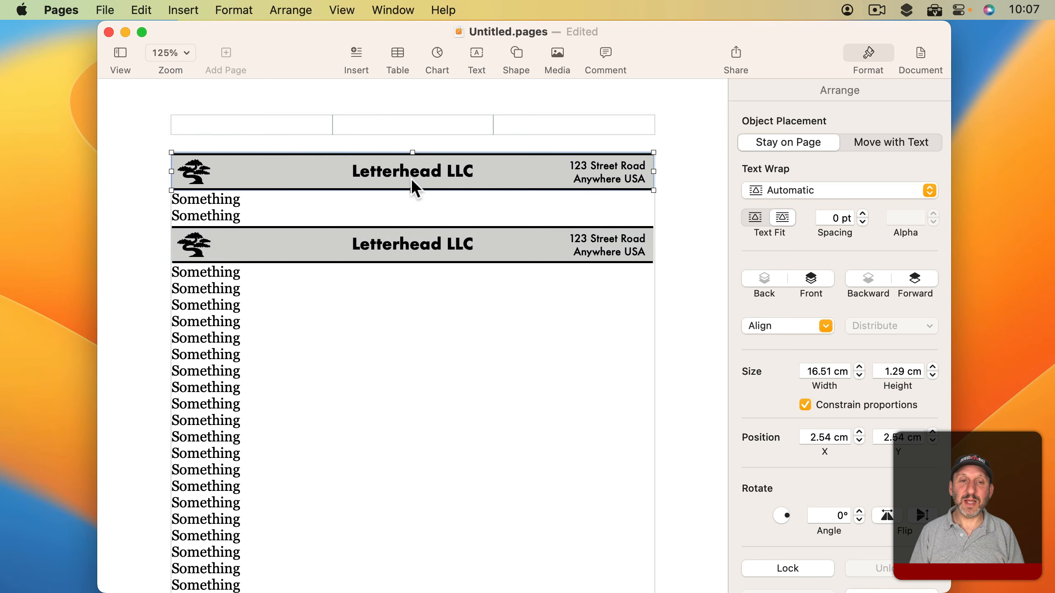
{"action": "left_click", "coordinate": [279, 10]}
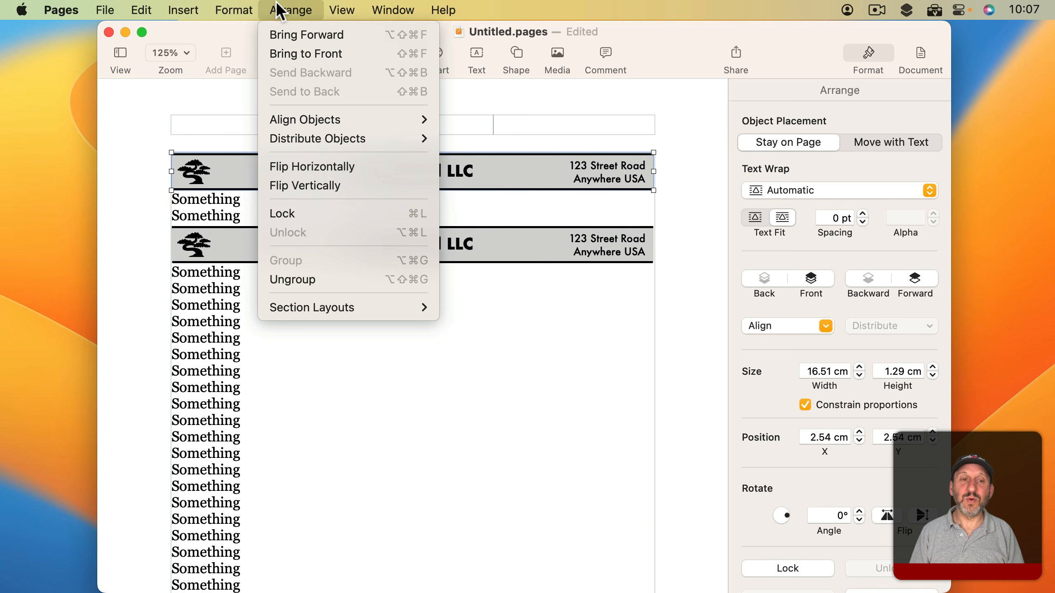
{"action": "left_click", "coordinate": [286, 283]}
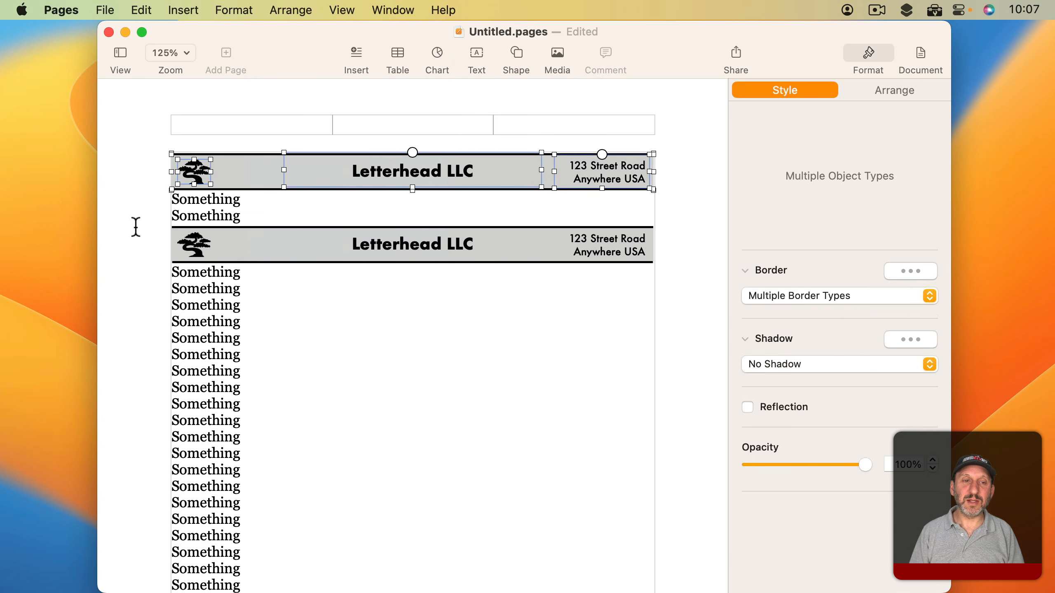
Make the upper letterhead's grey band taller and move its lower border line down to the band's new edge.
{"action": "left_click", "coordinate": [140, 216]}
{"action": "left_click", "coordinate": [278, 191]}
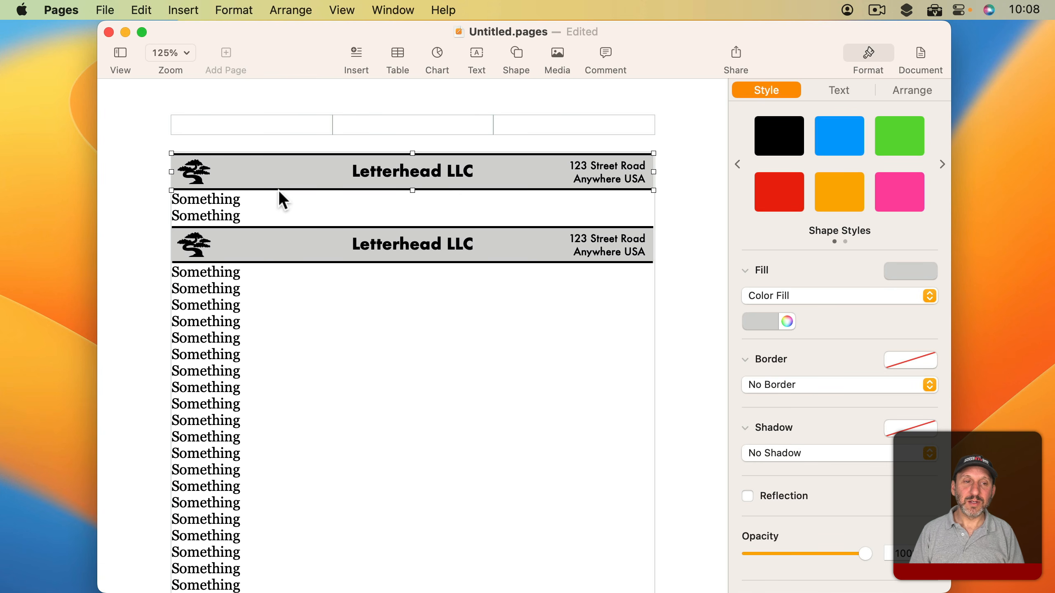
{"action": "mouse_move", "coordinate": [412, 190]}
{"action": "left_mouse_down"}
{"action": "mouse_move", "coordinate": [412, 213]}
{"action": "mouse_move", "coordinate": [369, 198]}
{"action": "mouse_move", "coordinate": [368, 214]}
{"action": "left_mouse_up"}
{"action": "left_click", "coordinate": [377, 191]}
Enlarge the tree logo in the upper letterhead to fill the height of the taller grey band.
{"action": "left_click", "coordinate": [188, 171]}
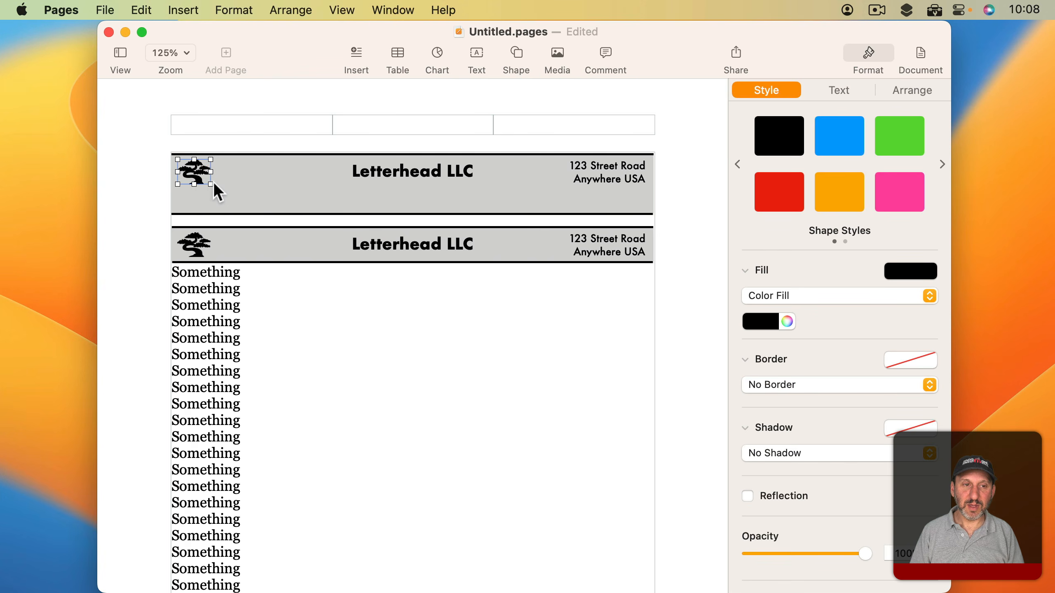
{"action": "left_click_drag", "start_coordinate": [211, 184], "coordinate": [233, 210]}
{"action": "left_click", "coordinate": [233, 210]}
Set the upper letterhead's company name to 19 pt and move the name and the address down to the band's vertical middle.
{"action": "left_click_drag", "start_coordinate": [373, 172], "coordinate": [386, 186]}
{"action": "left_click", "coordinate": [839, 92]}
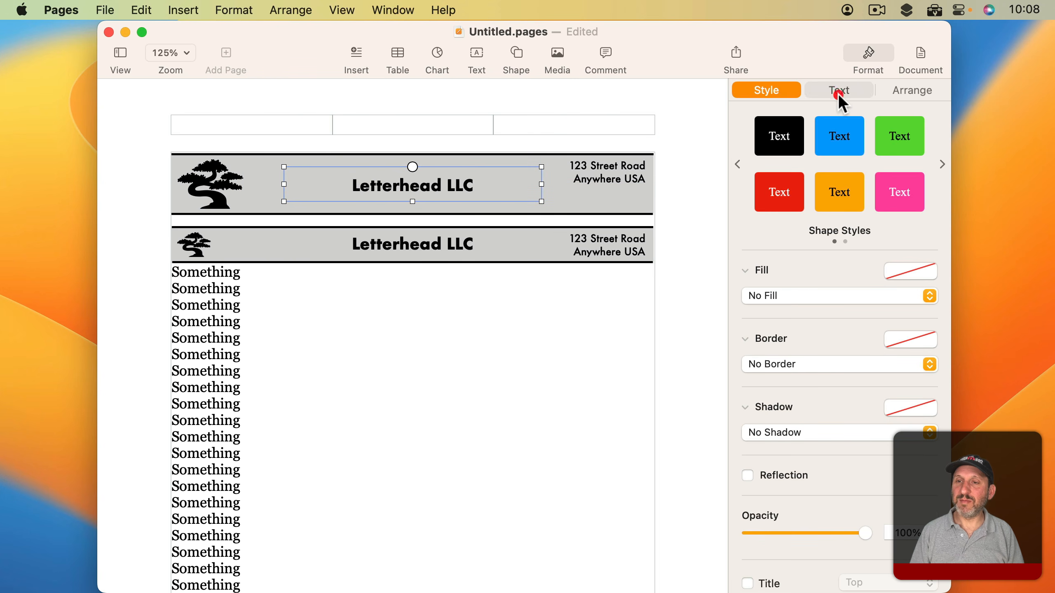
{"action": "left_click", "coordinate": [932, 267]}
{"action": "left_click", "coordinate": [933, 267]}
{"action": "left_click", "coordinate": [933, 267]}
{"action": "left_click", "coordinate": [933, 268]}
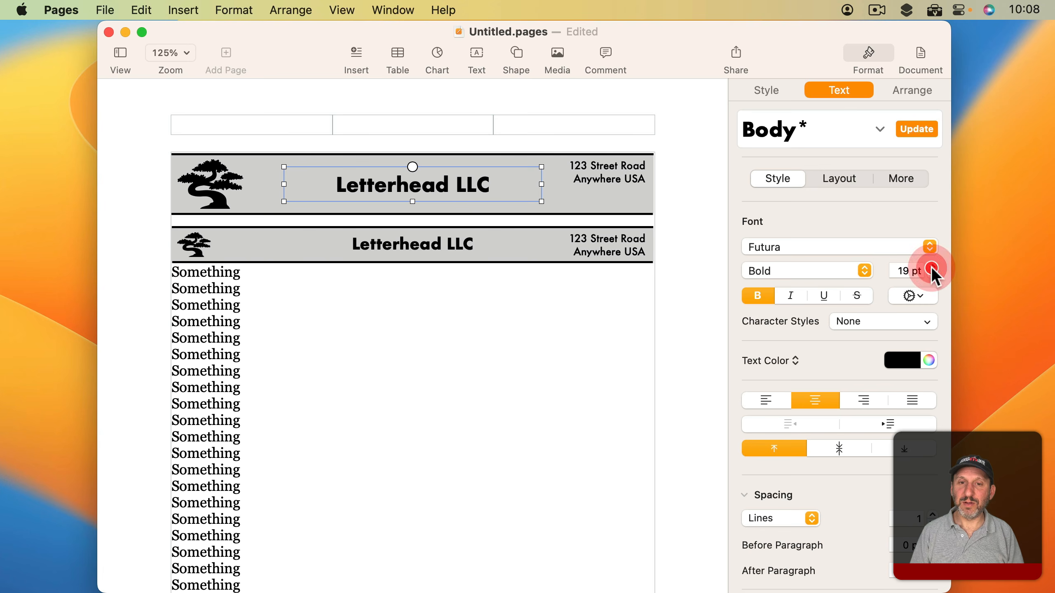
{"action": "left_click_drag", "start_coordinate": [606, 169], "coordinate": [598, 179]}
{"action": "left_click", "coordinate": [146, 191]}
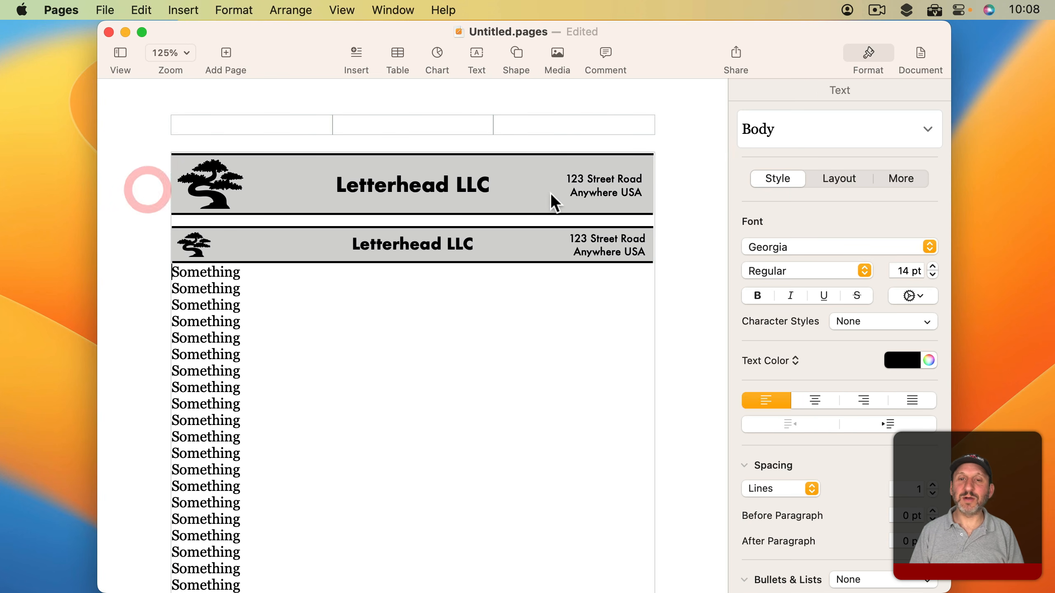
Select all elements of the enlarged letterhead, group them into one object, and select the group.
{"action": "left_click_drag", "start_coordinate": [138, 148], "coordinate": [685, 220]}
{"action": "left_click", "coordinate": [285, 9]}
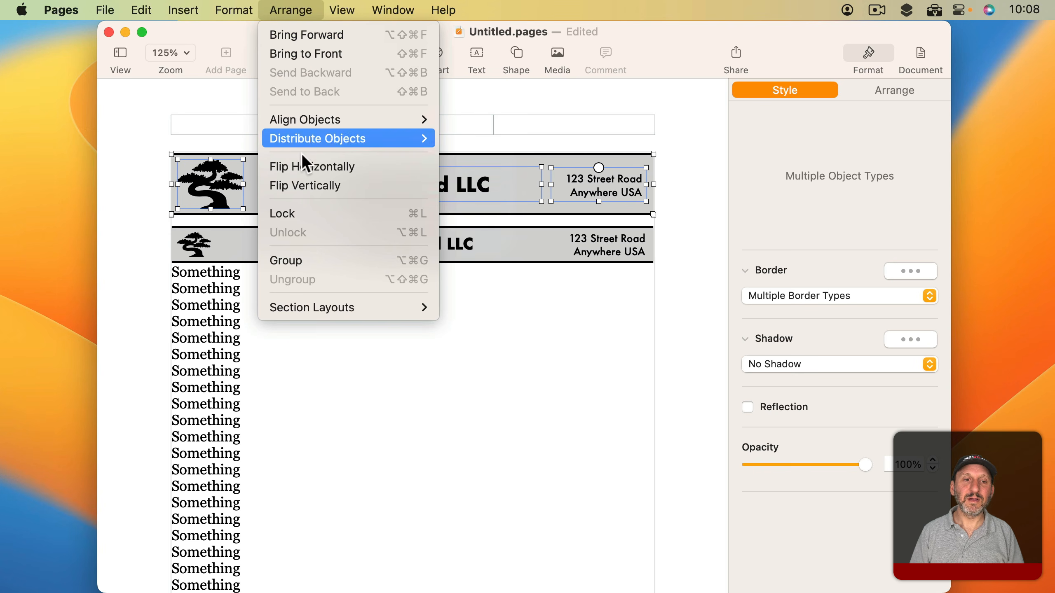
{"action": "left_click", "coordinate": [306, 260]}
{"action": "left_click", "coordinate": [150, 199]}
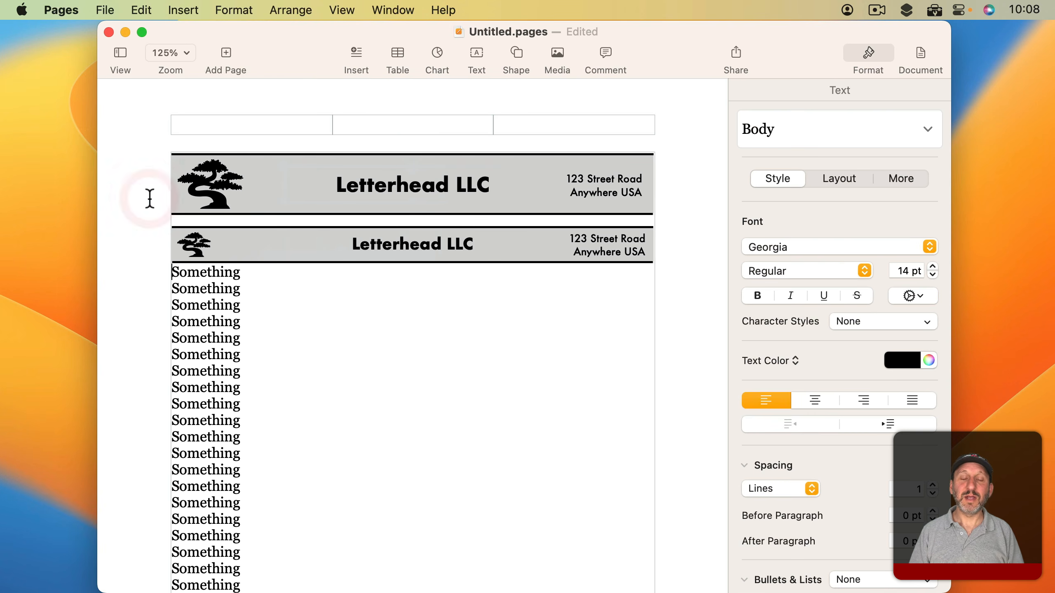
{"action": "left_click", "coordinate": [333, 187]}
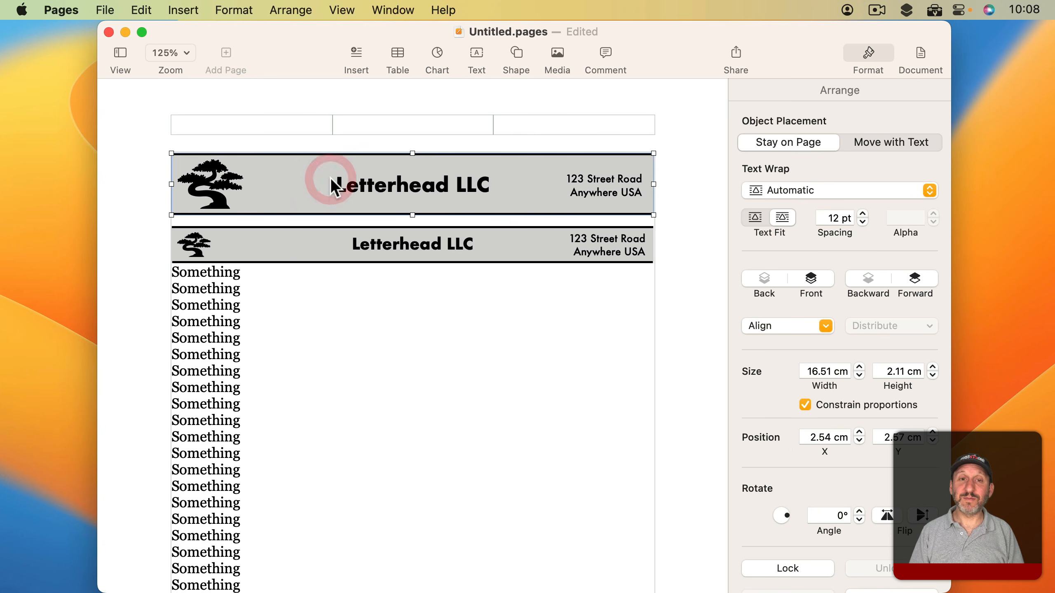
Cut the smaller letterhead from the page and paste it into the middle header field above the large one.
{"action": "left_click", "coordinate": [303, 236]}
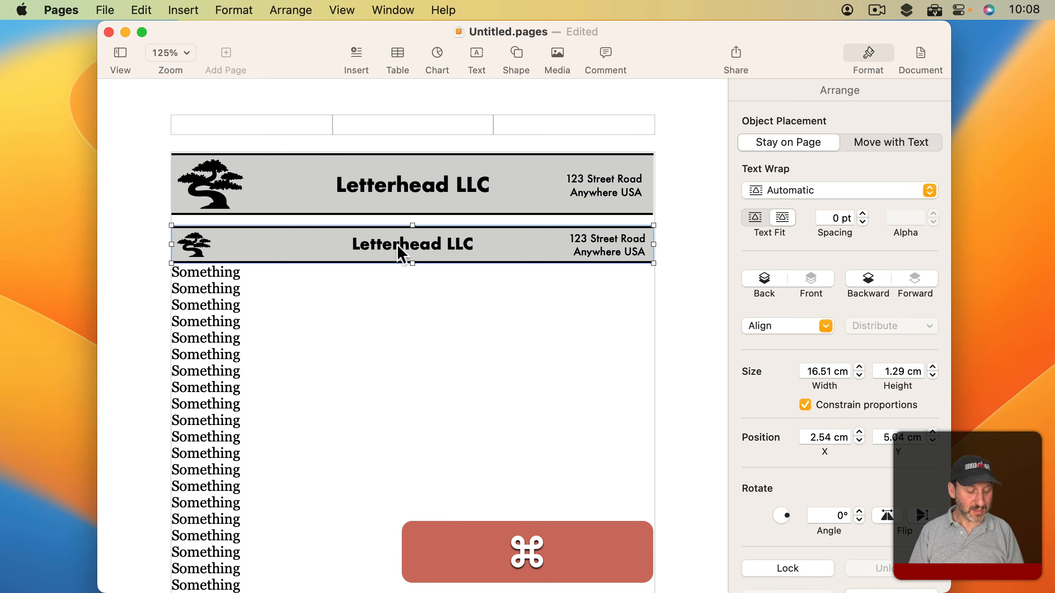
{"action": "key", "text": "super+x"}
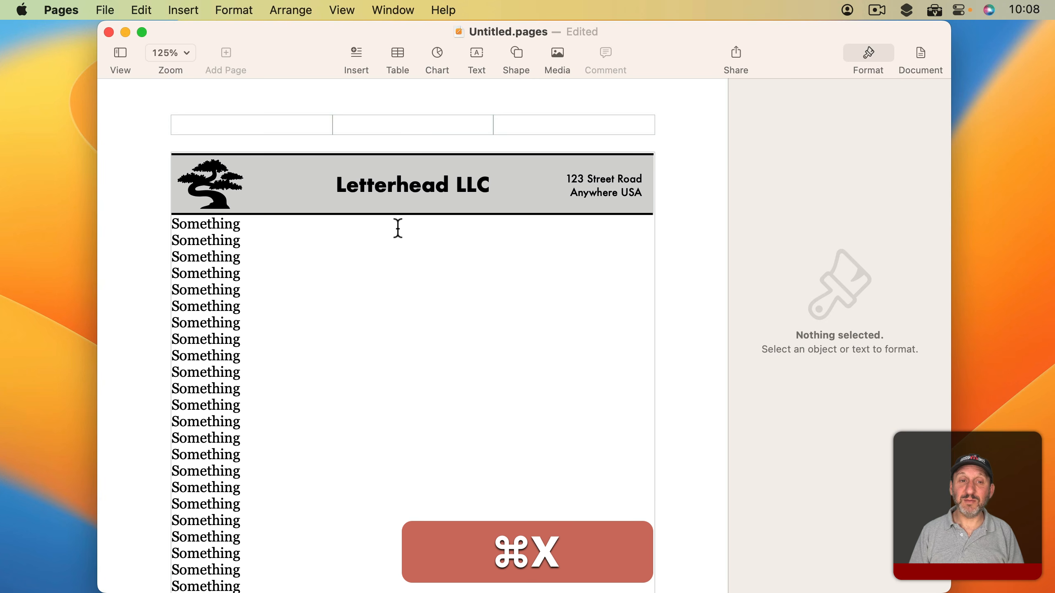
{"action": "left_click", "coordinate": [390, 123]}
{"action": "key", "text": "super+v"}
{"action": "left_click", "coordinate": [349, 183]}
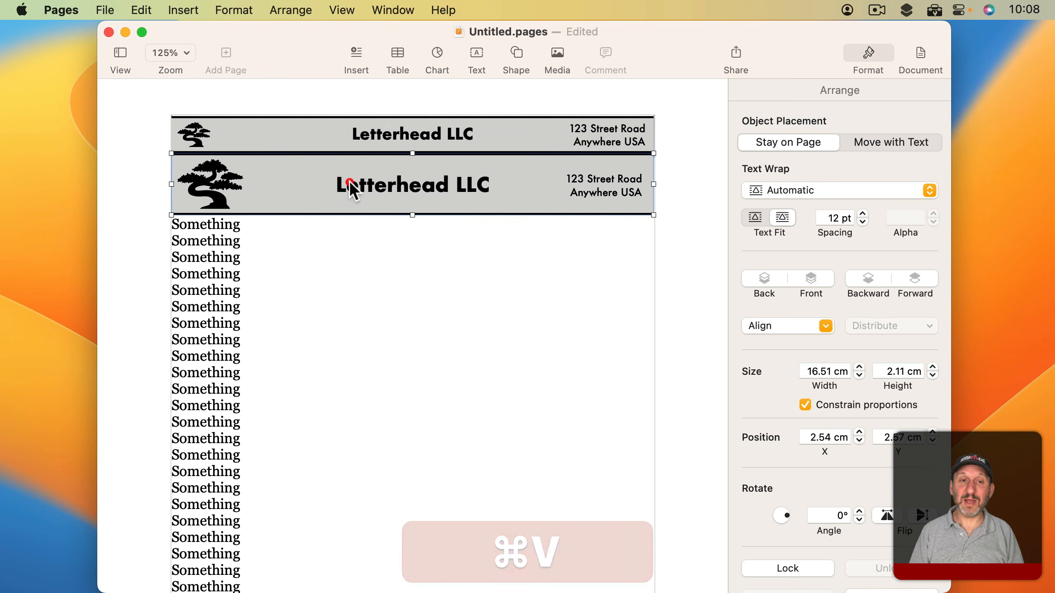
{"action": "left_click", "coordinate": [352, 124]}
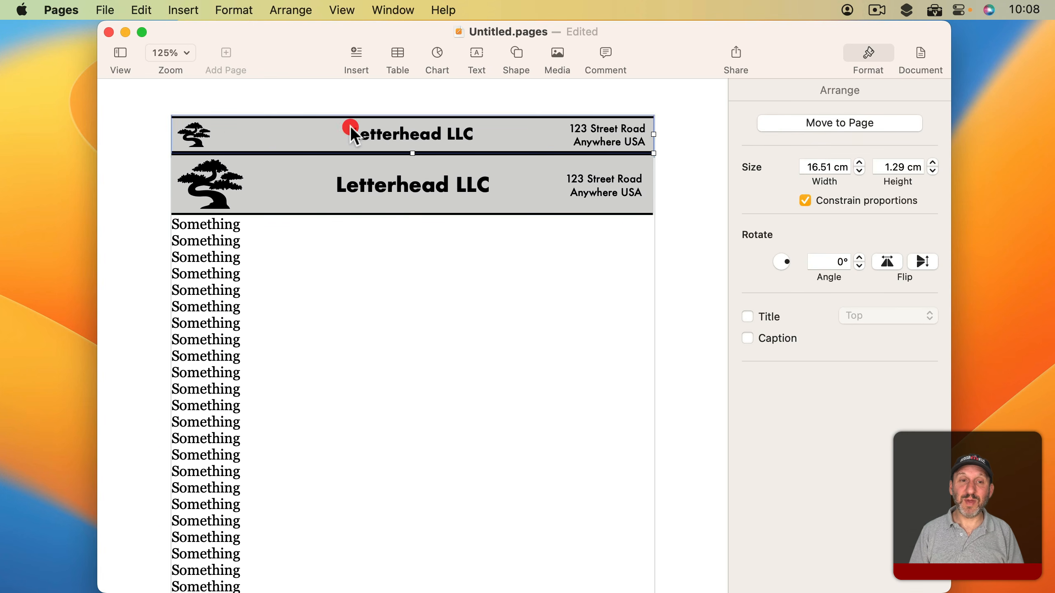
Hide headers and footers on the first page of the section and move the large letterhead up into the empty header area.
{"action": "left_click", "coordinate": [284, 183]}
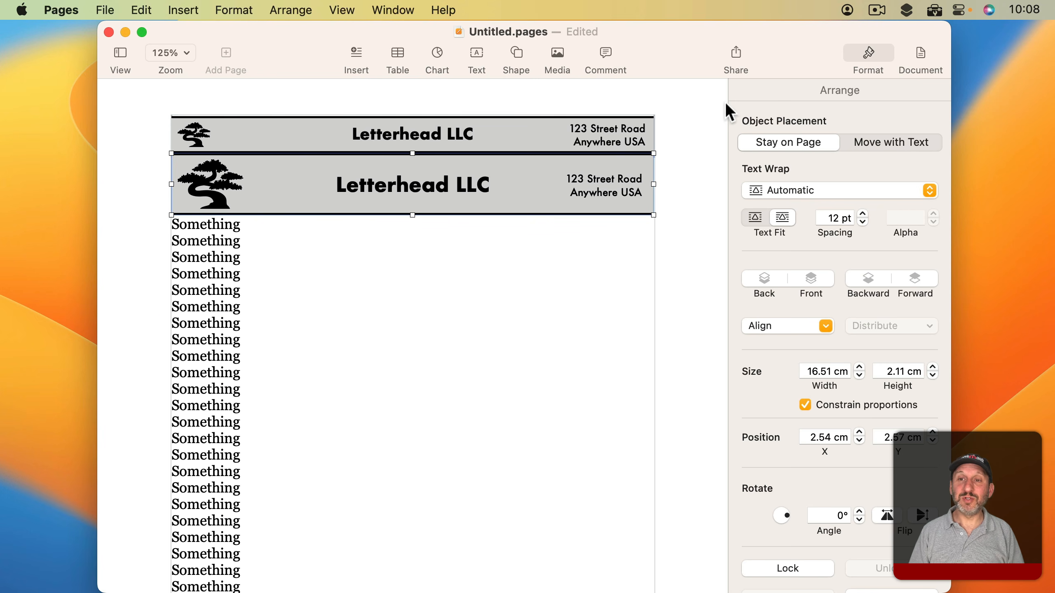
{"action": "left_click", "coordinate": [911, 56]}
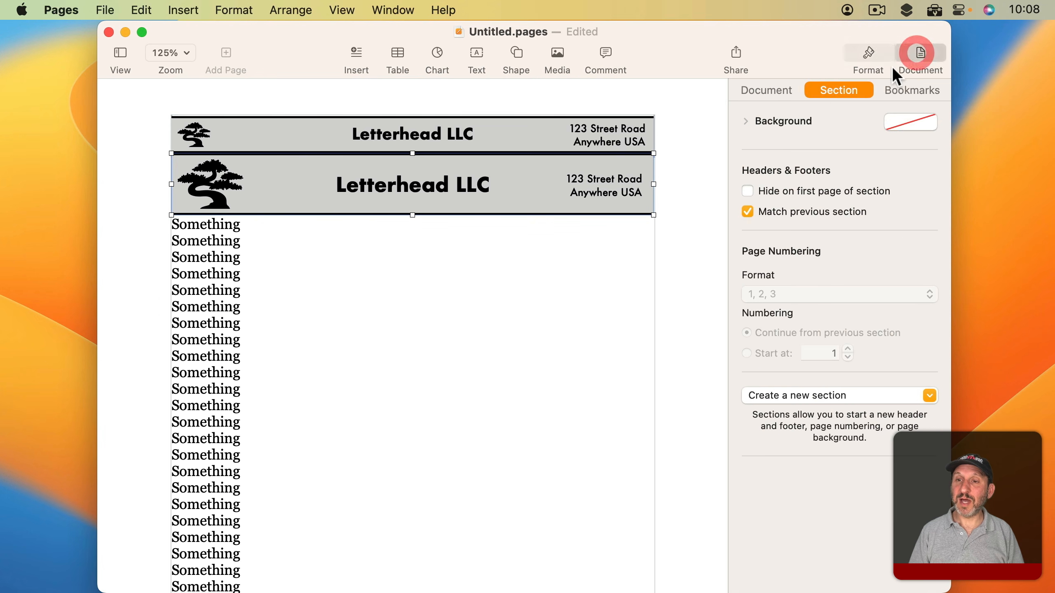
{"action": "left_click", "coordinate": [774, 194]}
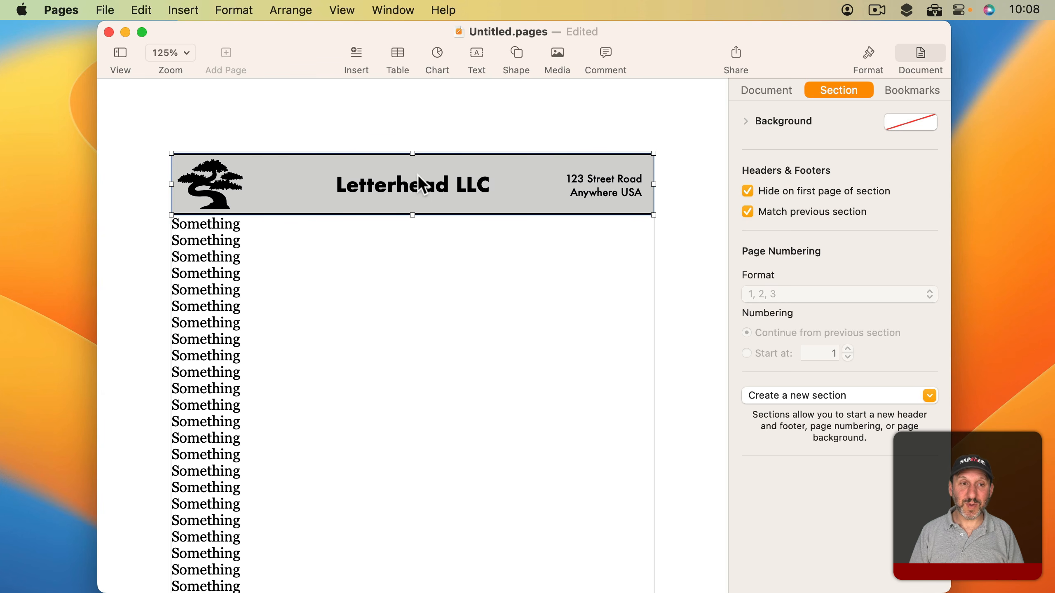
{"action": "left_click_drag", "start_coordinate": [417, 172], "coordinate": [417, 139]}
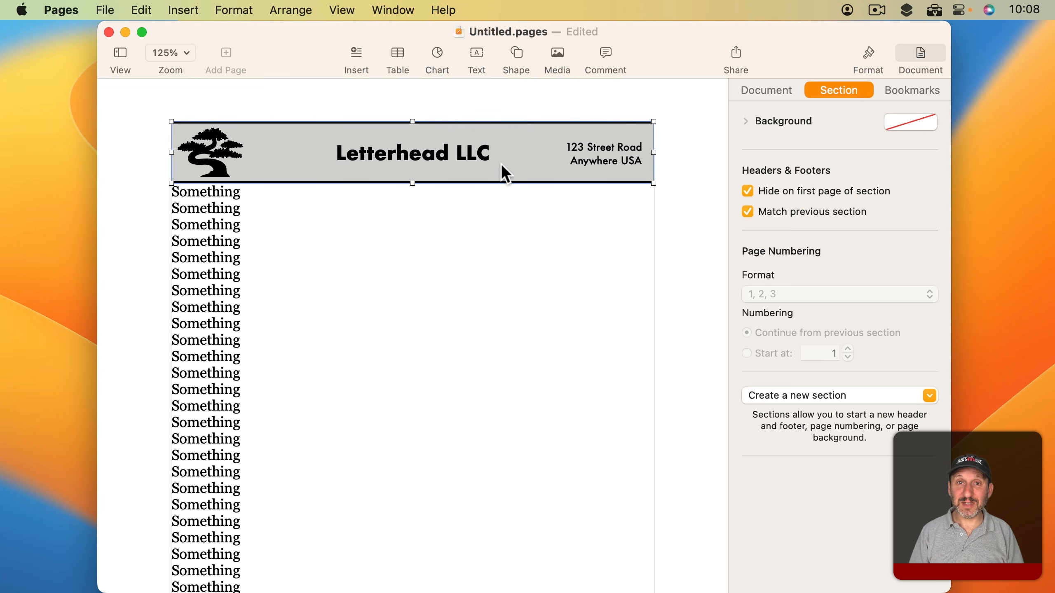
{"action": "scroll", "coordinate": [464, 292], "scroll_direction": "down", "scroll_amount": 12}
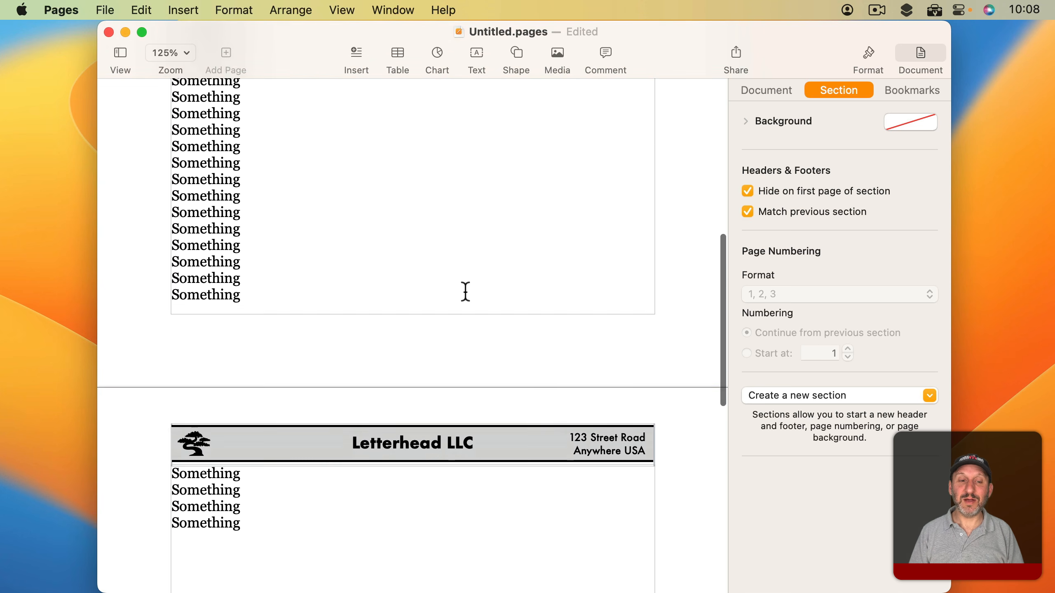
{"action": "scroll", "coordinate": [465, 292], "scroll_direction": "down", "scroll_amount": 4}
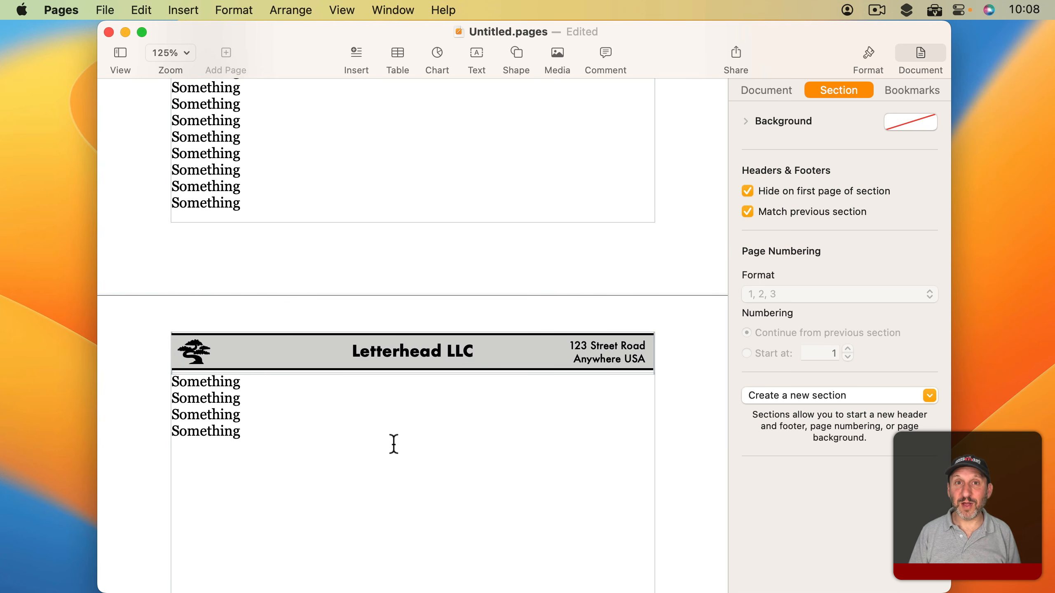
Delete all the "Something" filler lines from the document body, keeping the letterhead.
{"action": "key", "text": "super+z"}
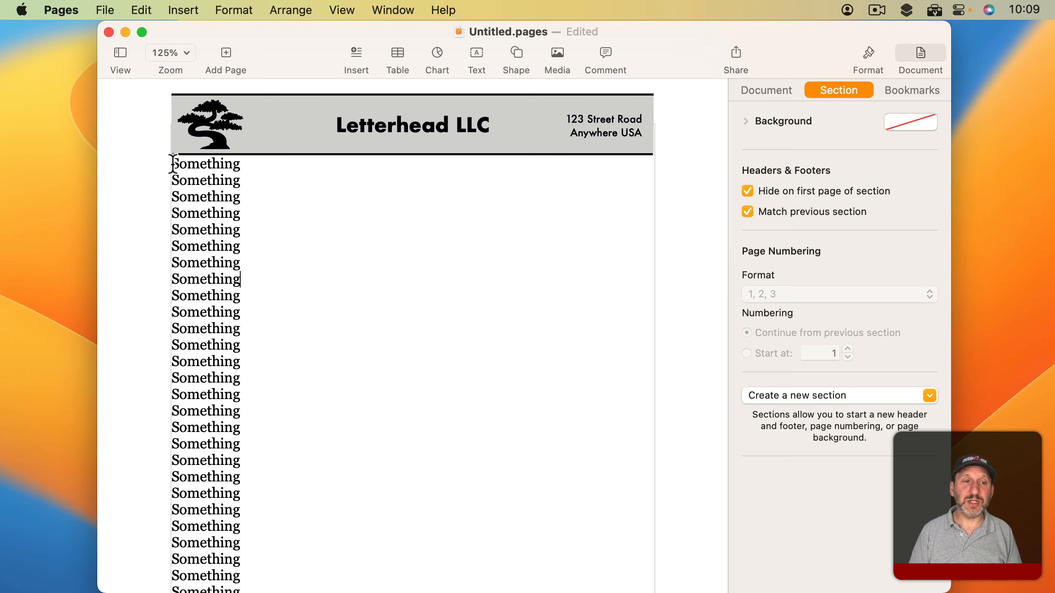
{"action": "left_click_drag", "start_coordinate": [172, 160], "coordinate": [315, 584]}
{"action": "key", "text": "BackSpace"}
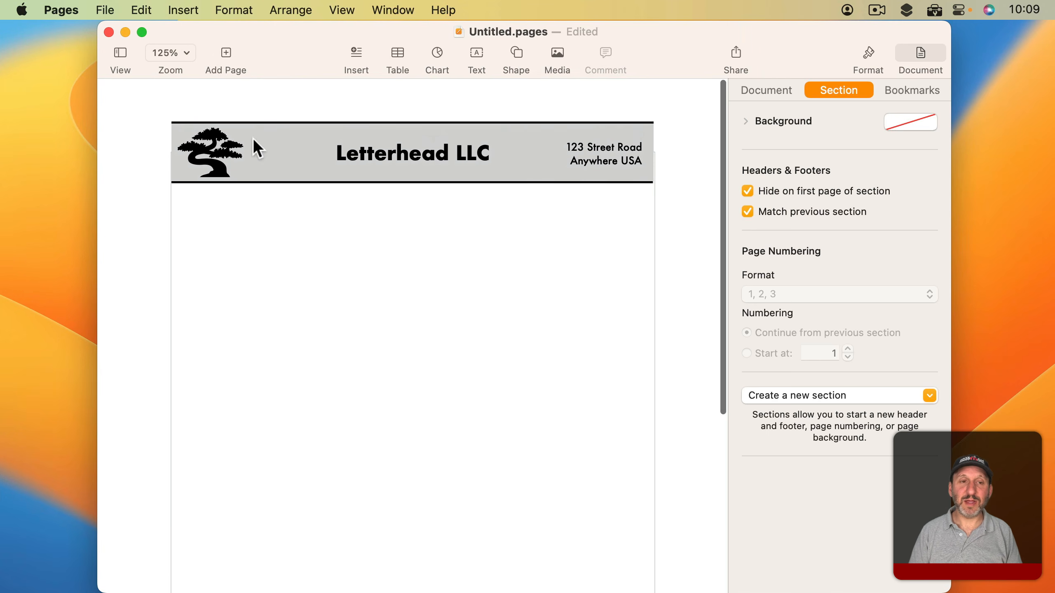
{"action": "scroll", "coordinate": [452, 304], "scroll_direction": "down", "scroll_amount": 10}
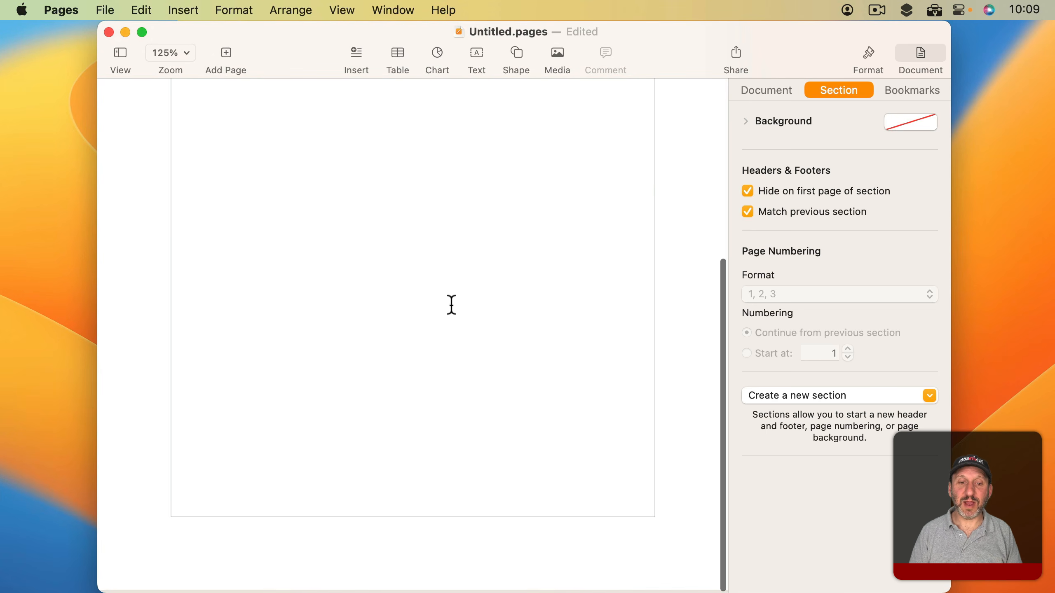
{"action": "scroll", "coordinate": [452, 305], "scroll_direction": "up", "scroll_amount": 10}
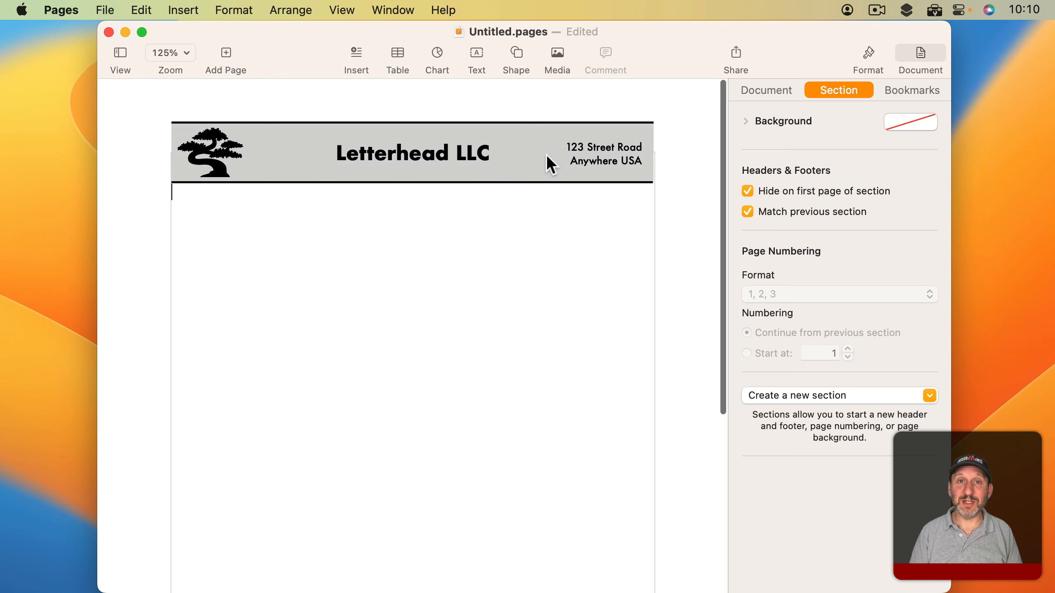
Start saving the document as a template.
{"action": "left_click", "coordinate": [113, 6]}
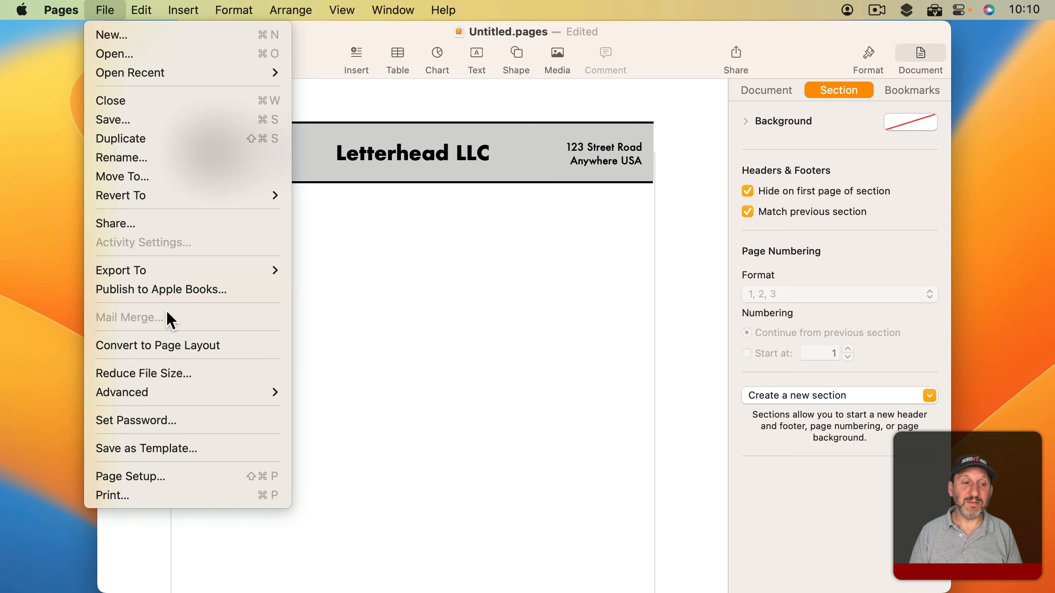
{"action": "left_click", "coordinate": [168, 448]}
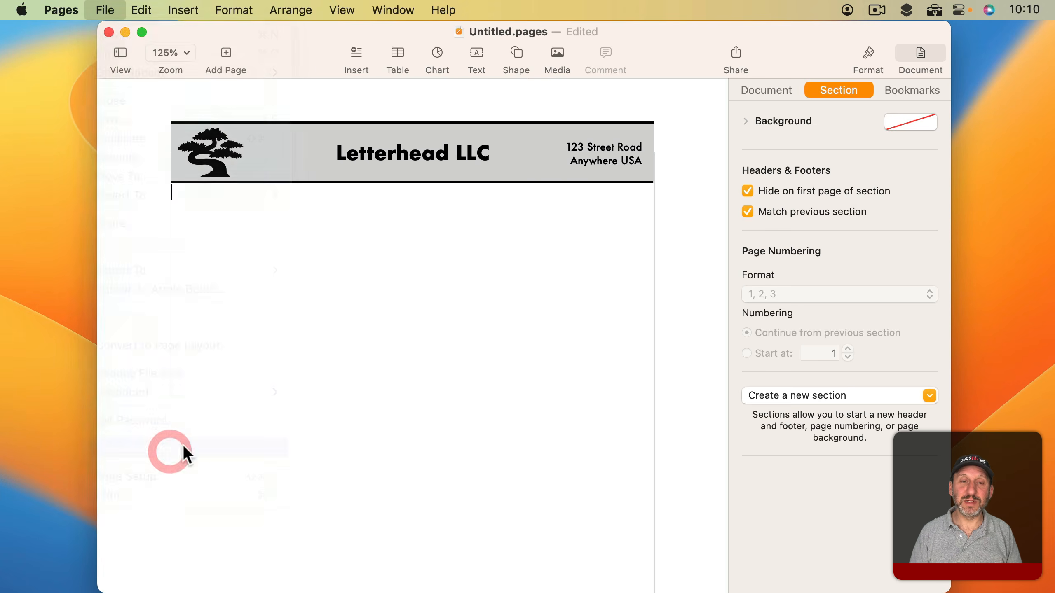